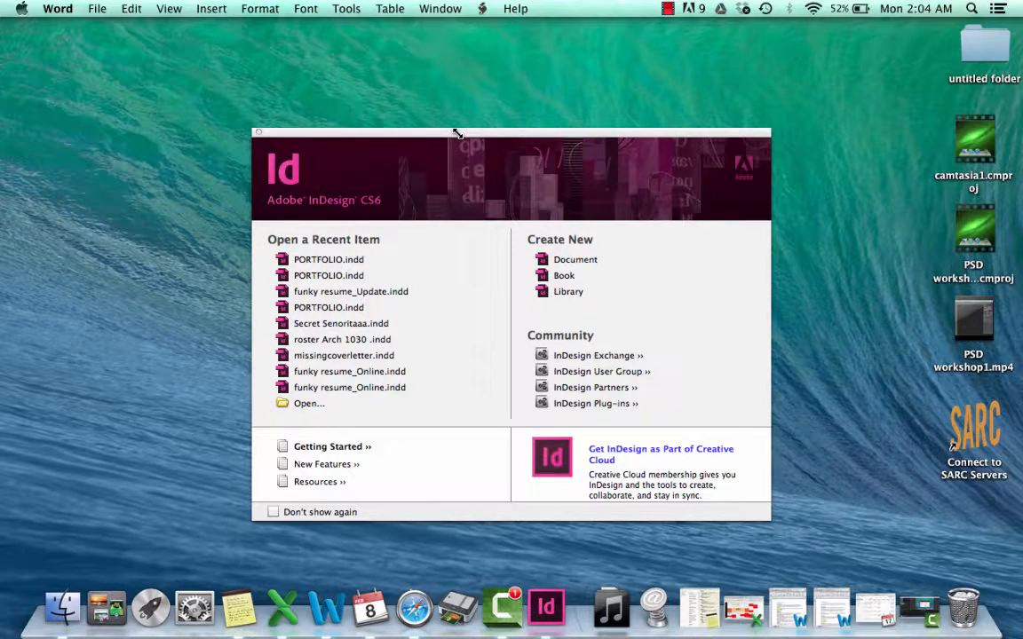
Start a new print document and set its page width to 22.5 in and its height to 105p0
{"action": "left_click", "coordinate": [610, 253]}
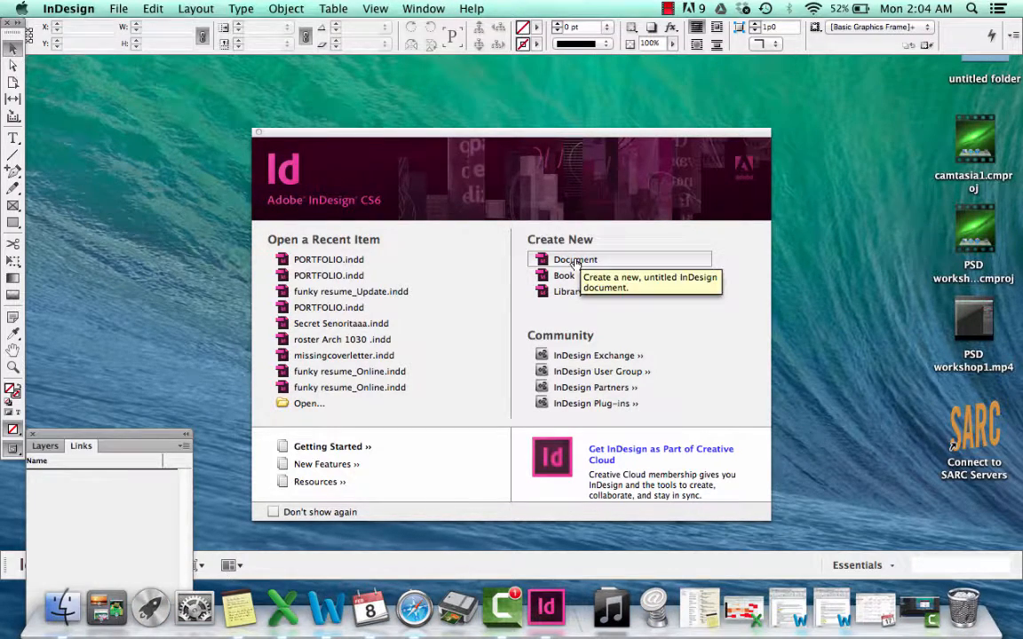
{"action": "left_click", "coordinate": [575, 260]}
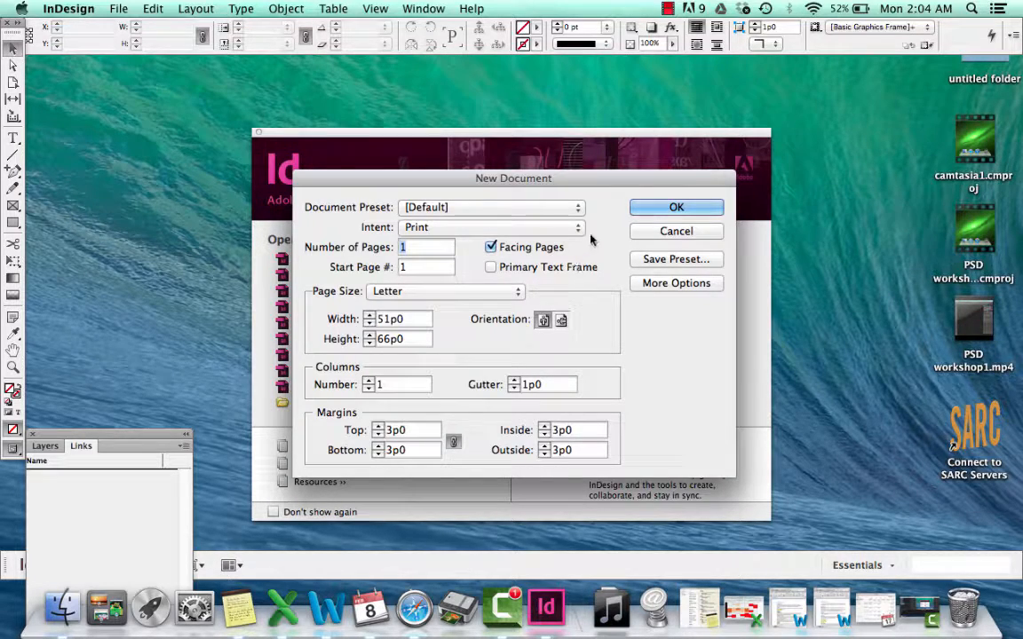
{"action": "left_click", "coordinate": [412, 338]}
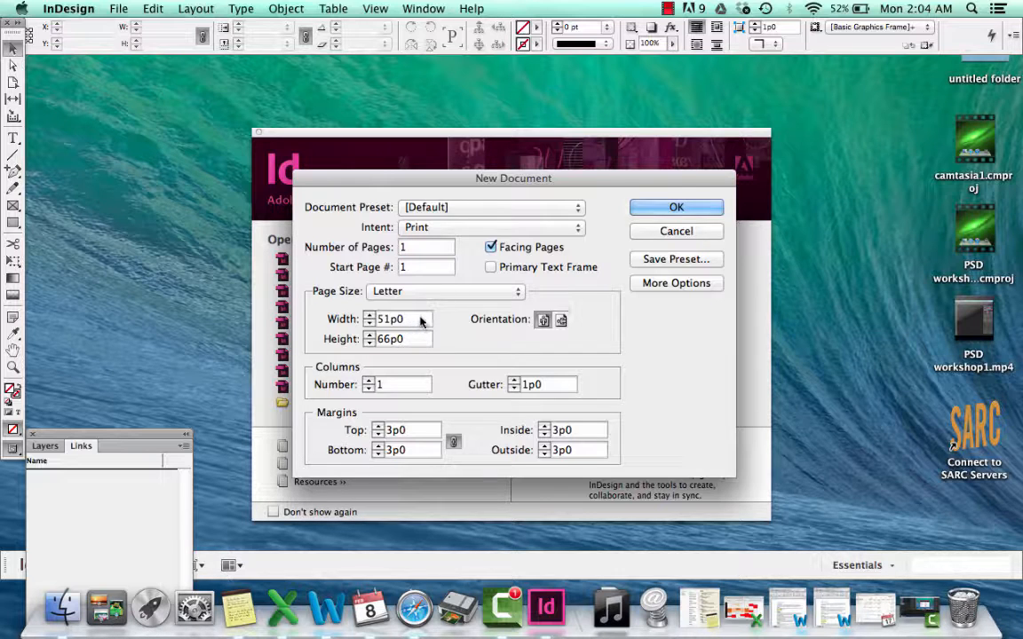
{"action": "left_click_drag", "start_coordinate": [407, 319], "coordinate": [382, 319]}
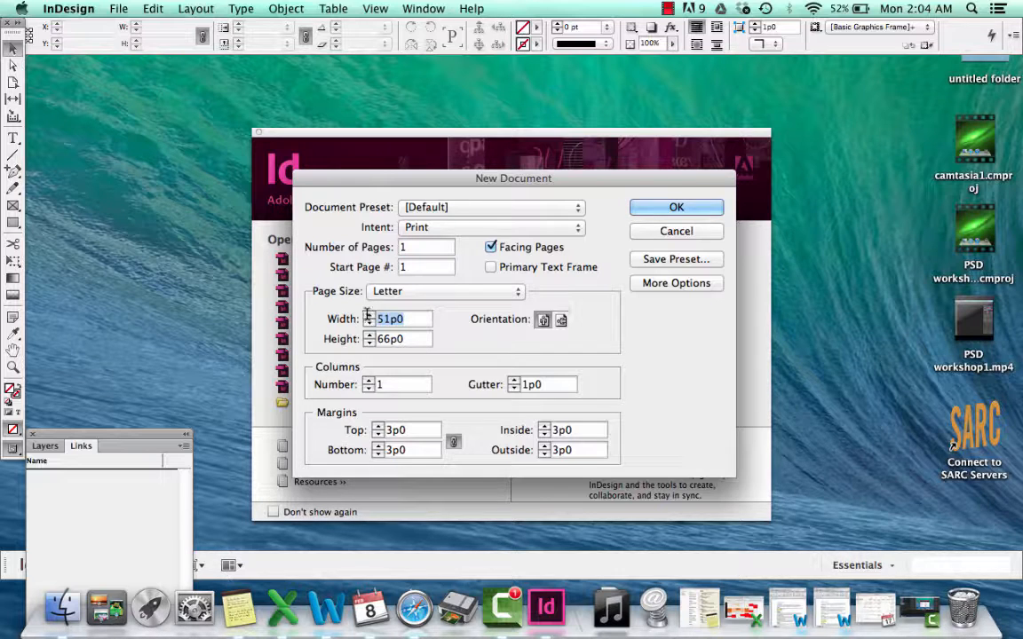
{"action": "left_click", "coordinate": [419, 321]}
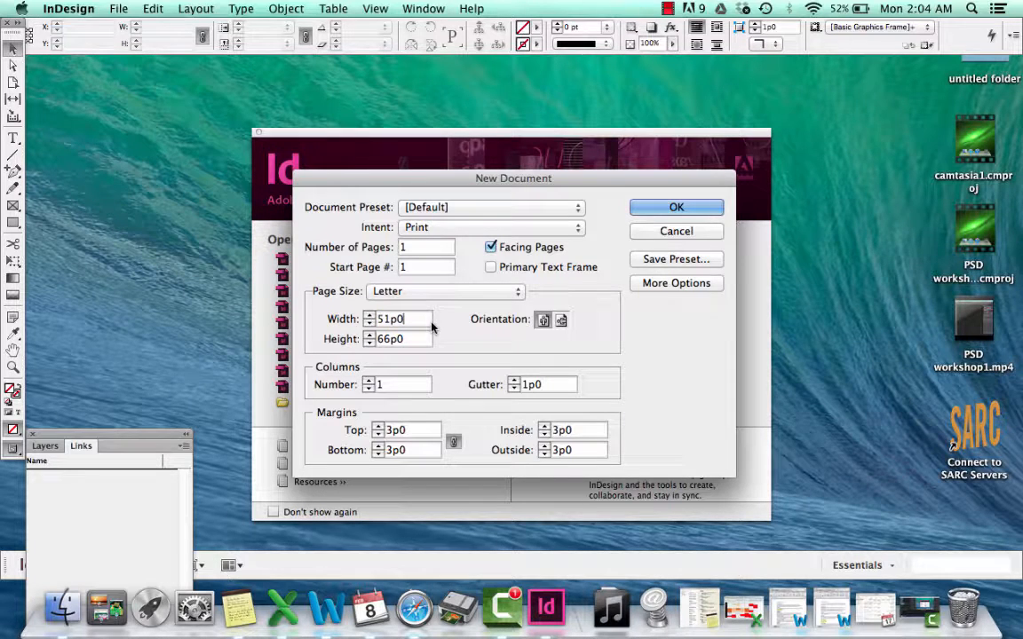
{"action": "left_click_drag", "start_coordinate": [423, 319], "coordinate": [355, 312]}
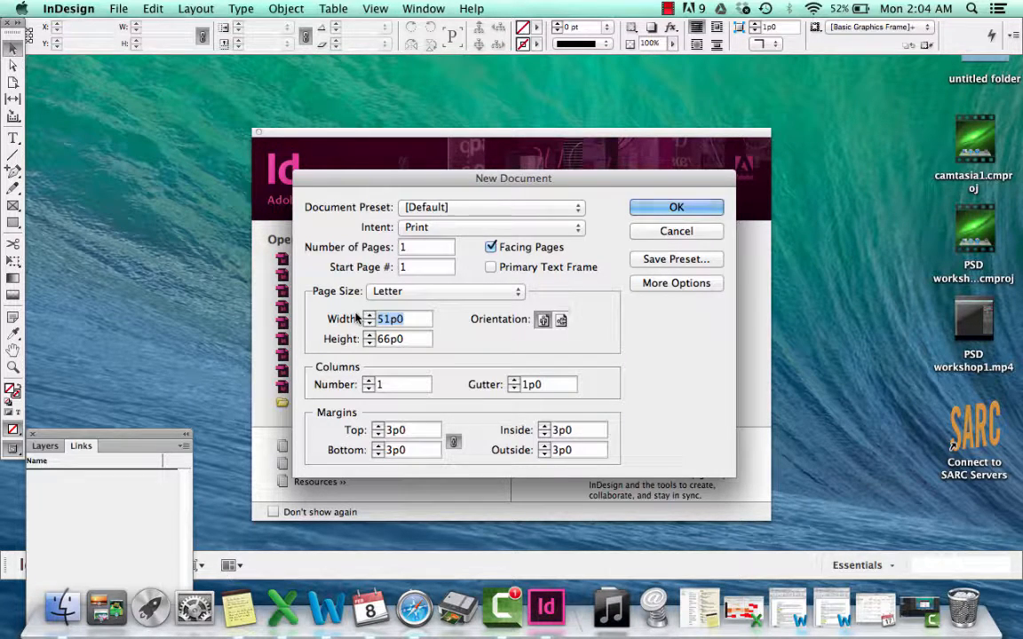
{"action": "type", "text": "22.5in"}
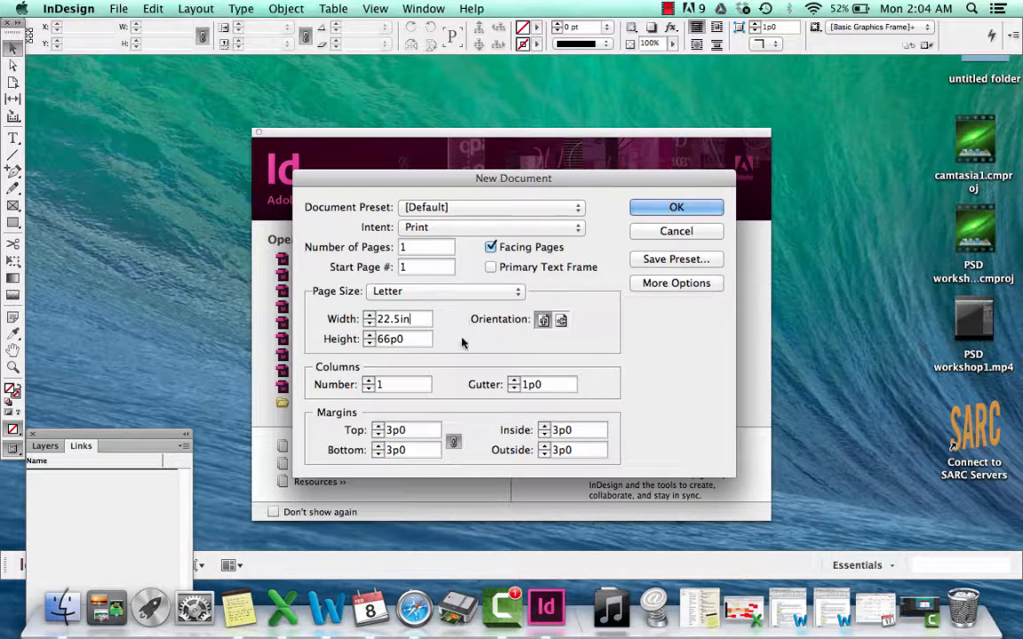
{"action": "left_click_drag", "start_coordinate": [430, 339], "coordinate": [365, 332]}
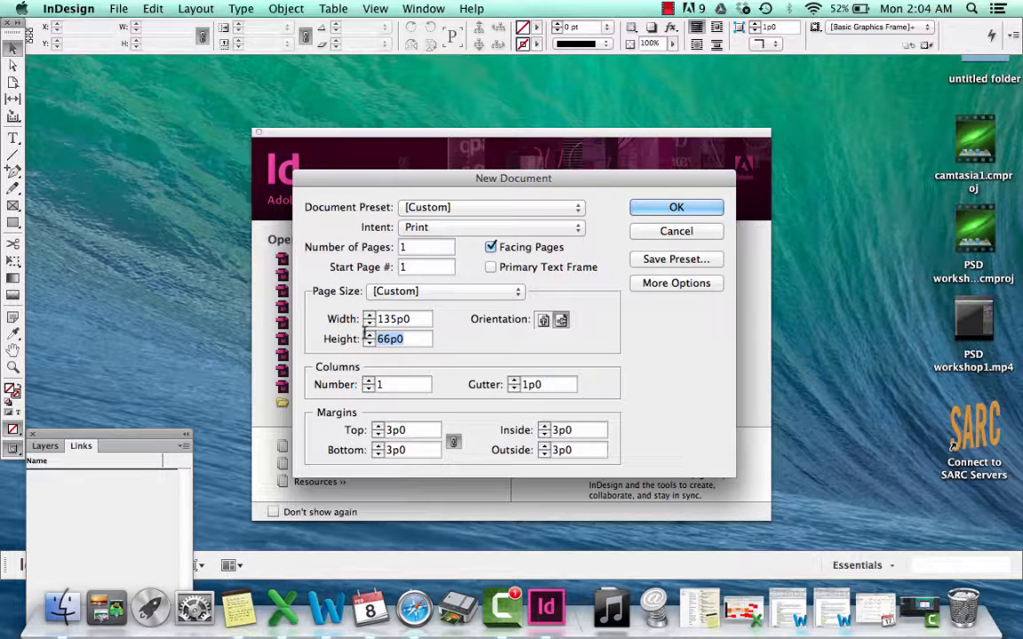
{"action": "type", "text": "105"}
{"action": "left_click", "coordinate": [427, 323]}
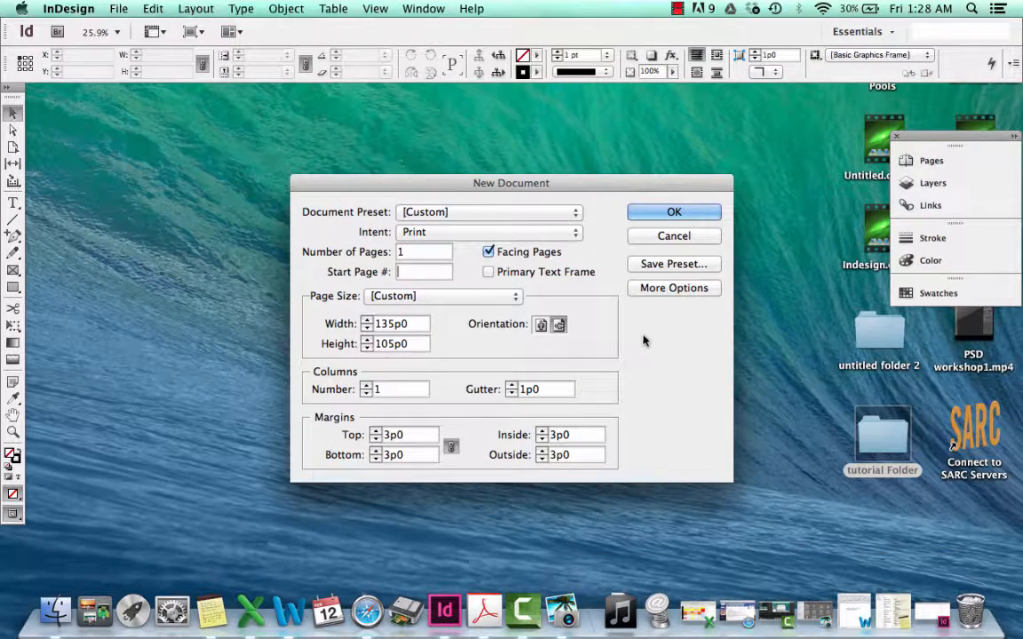
Set the start page number to 1 and the number of pages to 3, and create the document
{"action": "type", "text": "1"}
{"action": "left_click", "coordinate": [419, 250]}
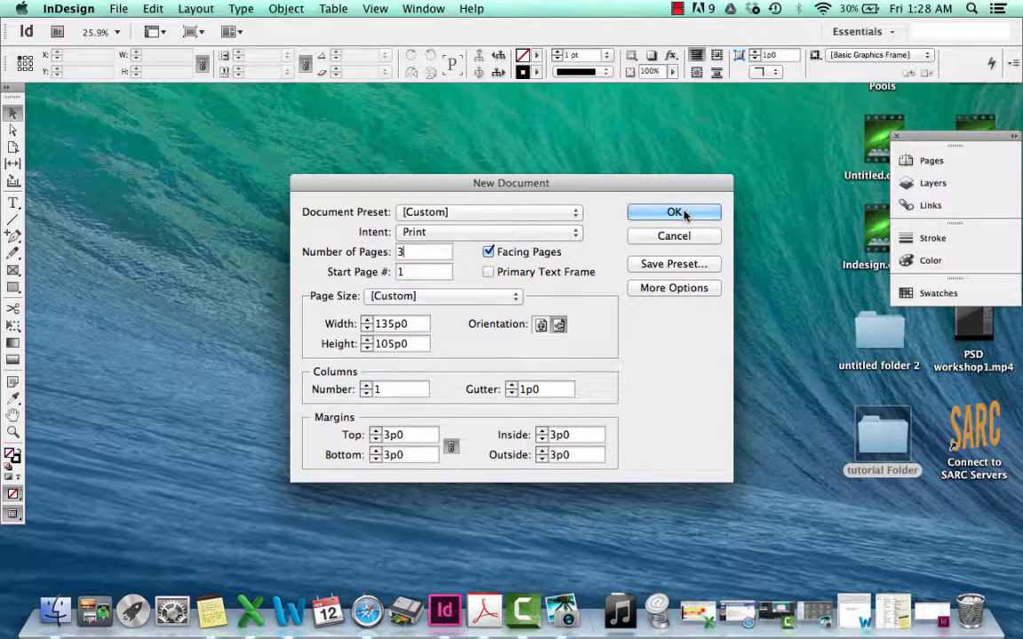
{"action": "left_click", "coordinate": [676, 213]}
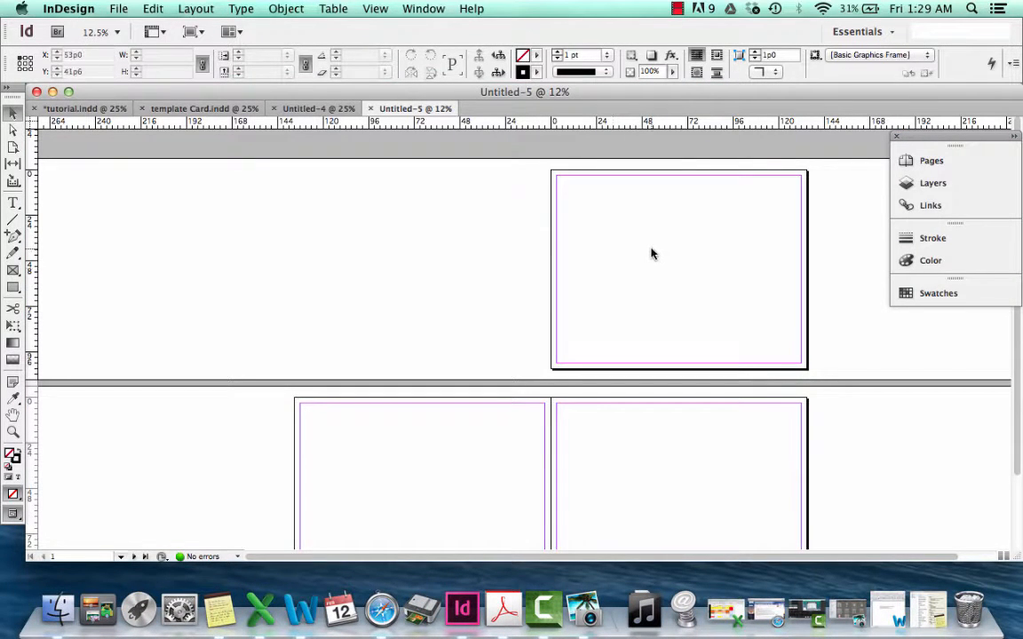
{"action": "scroll", "coordinate": [651, 254], "scroll_direction": "down", "scroll_amount": 3}
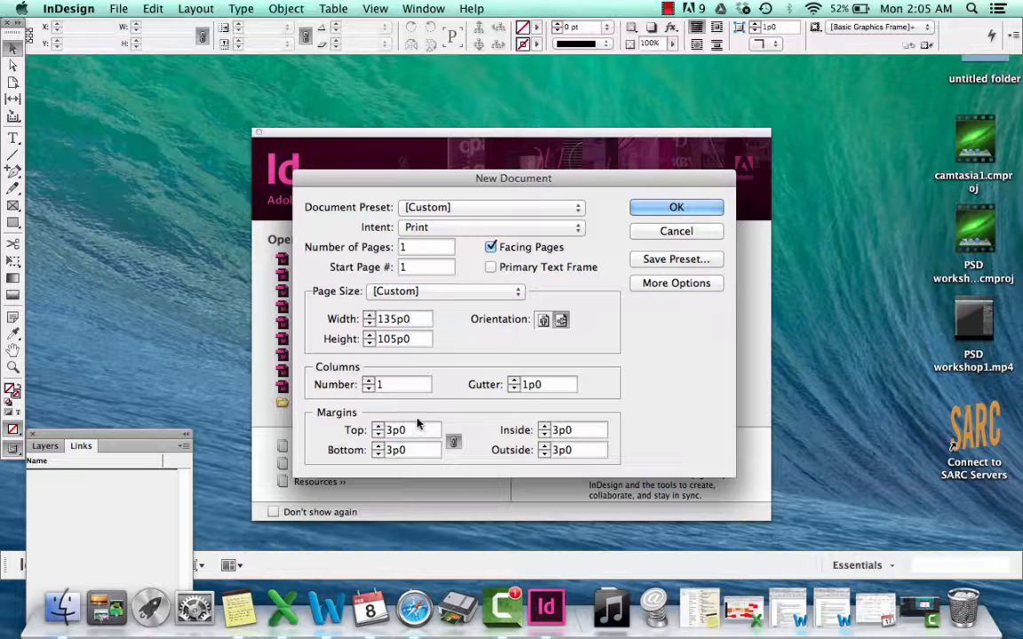
Create the one-page document with a width of 135p0 and a height of 105p0
{"action": "left_click", "coordinate": [682, 207]}
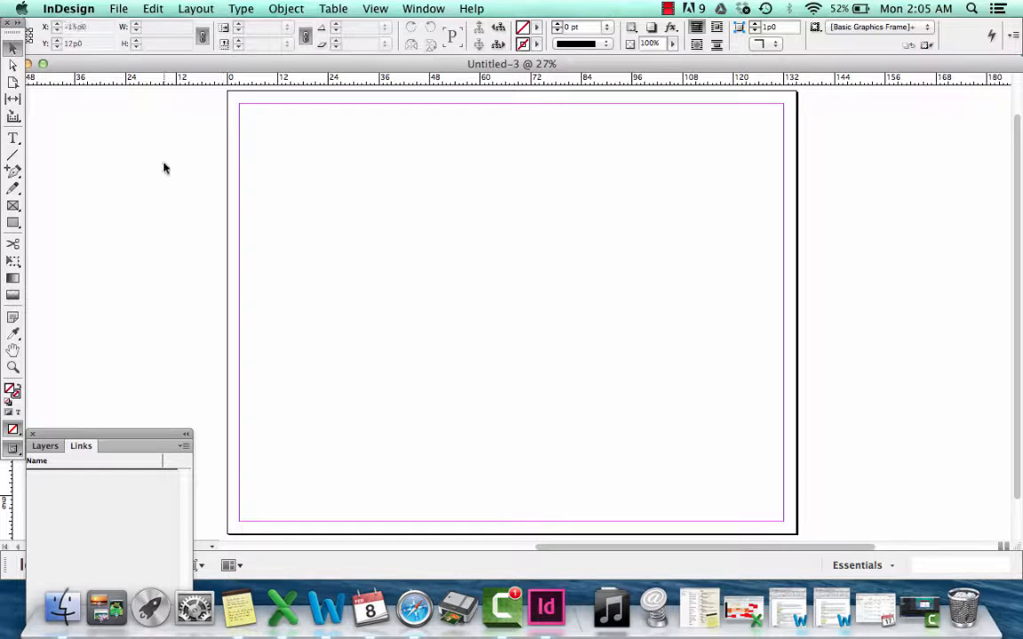
{"action": "left_click", "coordinate": [119, 8]}
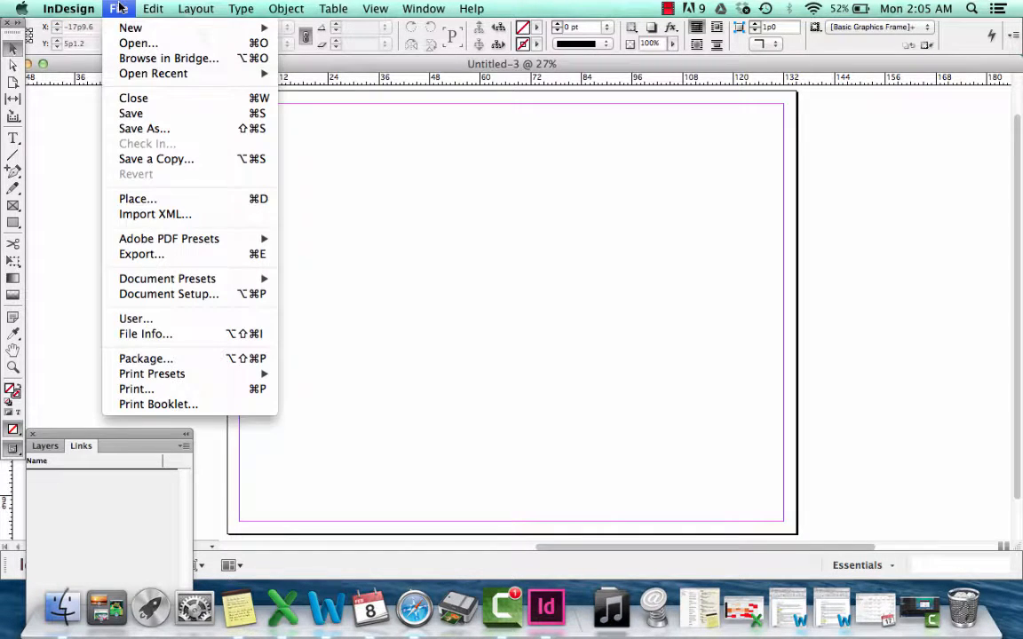
{"action": "mouse_move", "coordinate": [214, 28]}
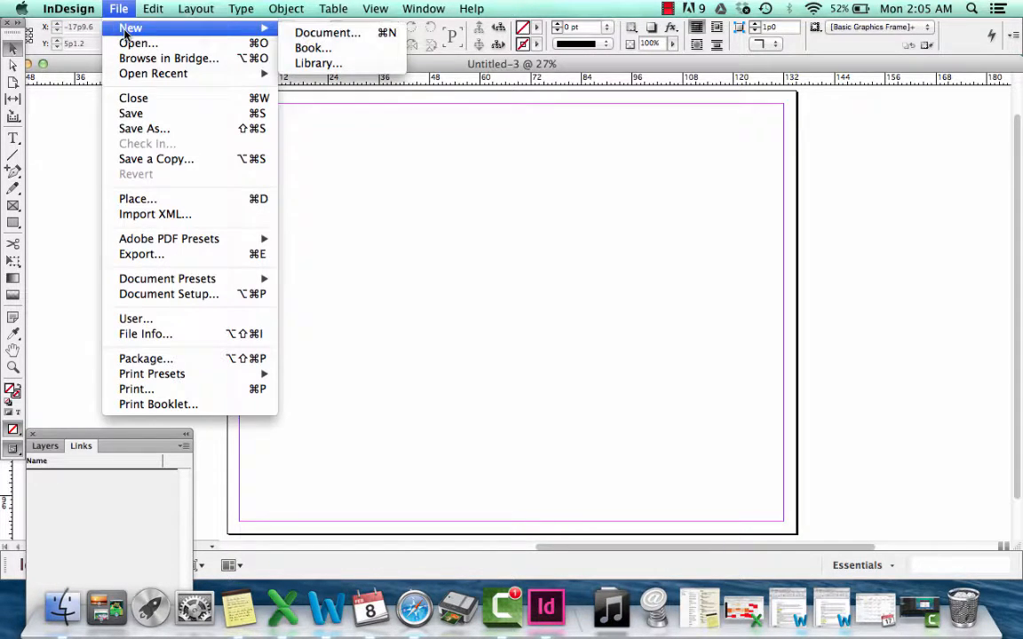
{"action": "left_click", "coordinate": [315, 34]}
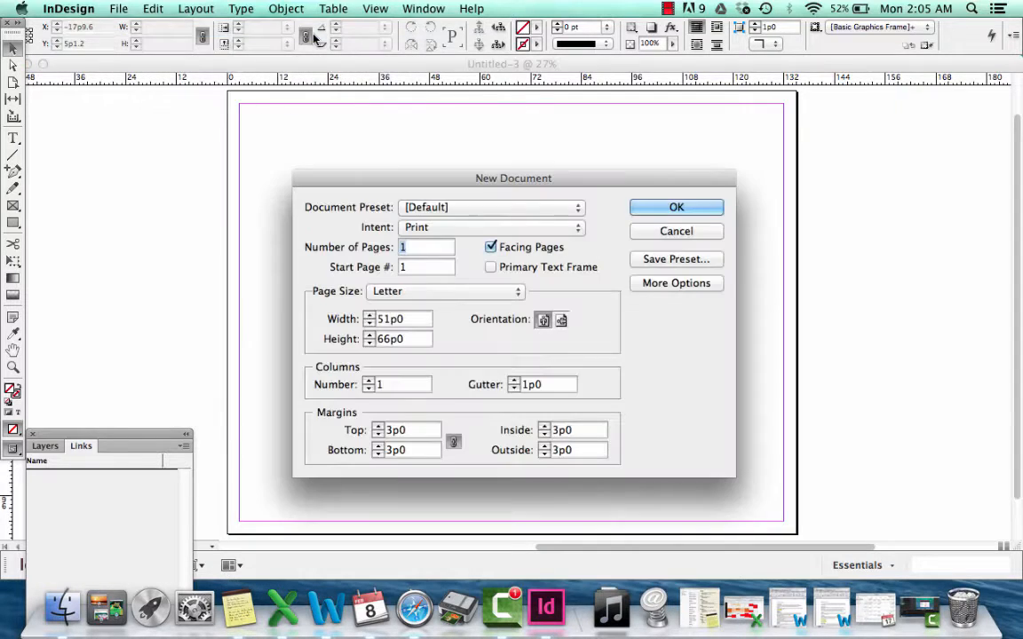
{"action": "left_click", "coordinate": [669, 233]}
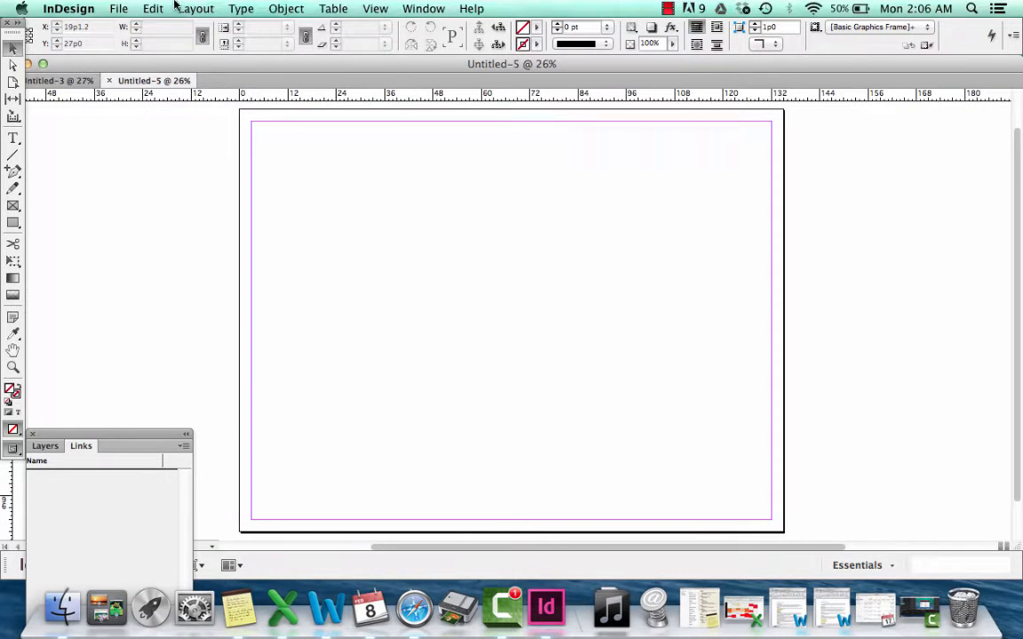
Add one page to the single-page document
{"action": "left_click", "coordinate": [180, 7]}
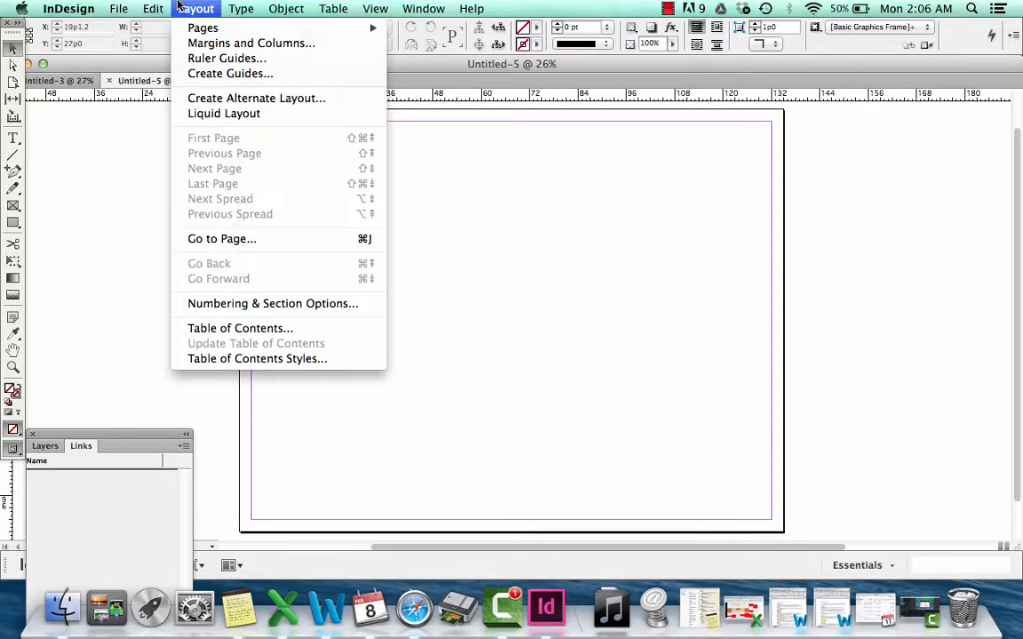
{"action": "mouse_move", "coordinate": [197, 33]}
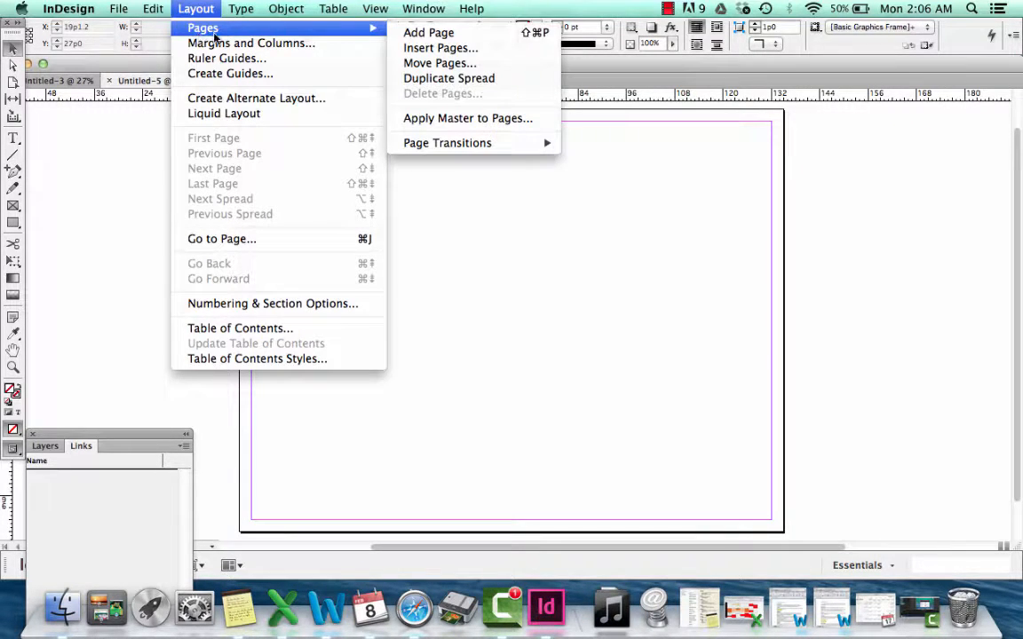
{"action": "left_click", "coordinate": [426, 32]}
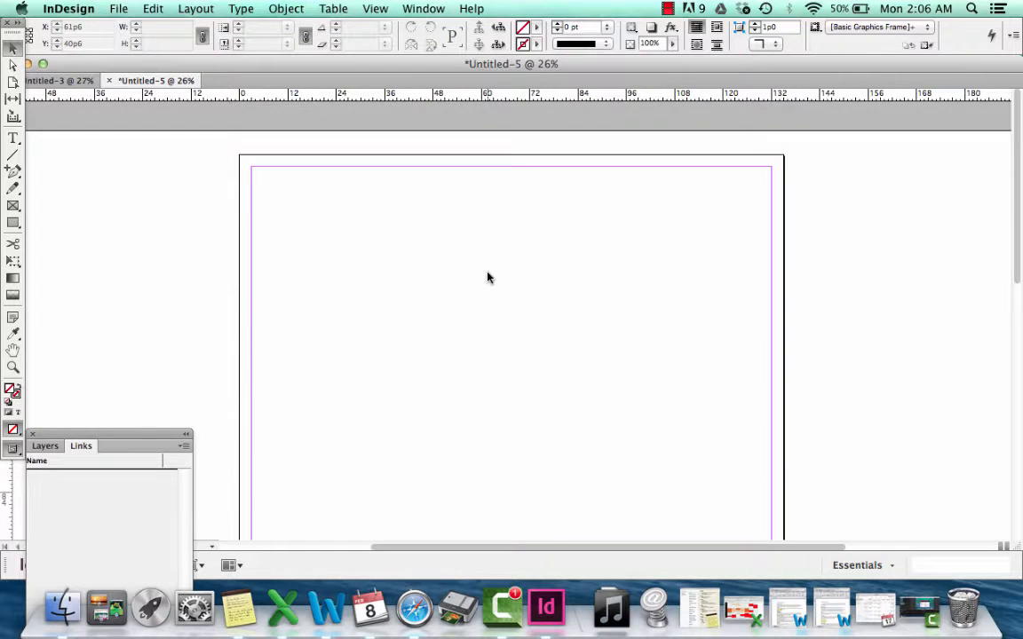
Insert 2 more pages after page 2, based on A-Master
{"action": "left_click", "coordinate": [209, 8]}
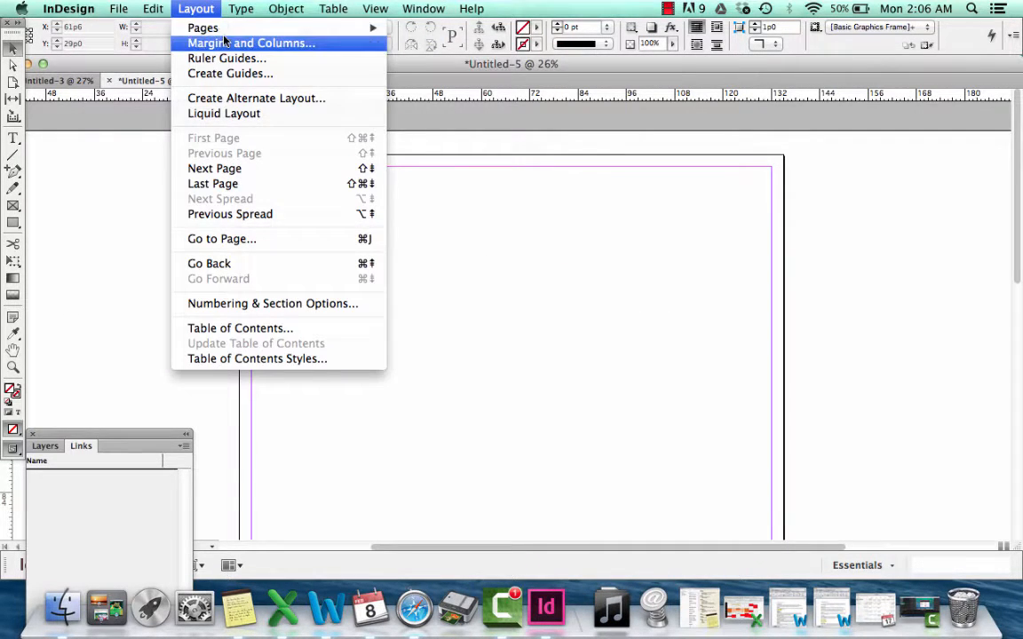
{"action": "mouse_move", "coordinate": [233, 27]}
{"action": "left_click", "coordinate": [446, 47]}
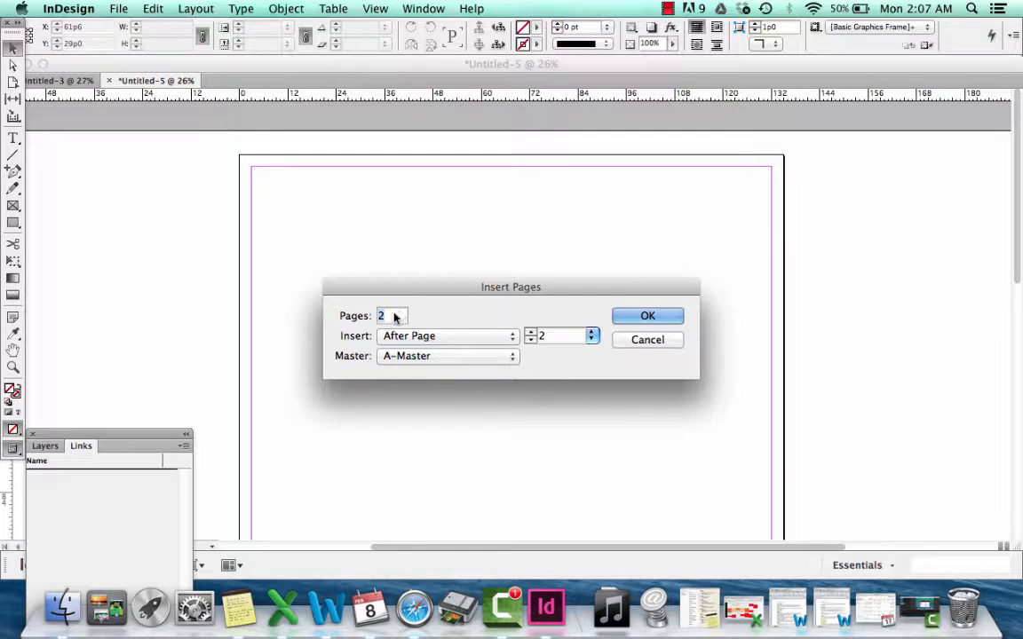
{"action": "type", "text": "2"}
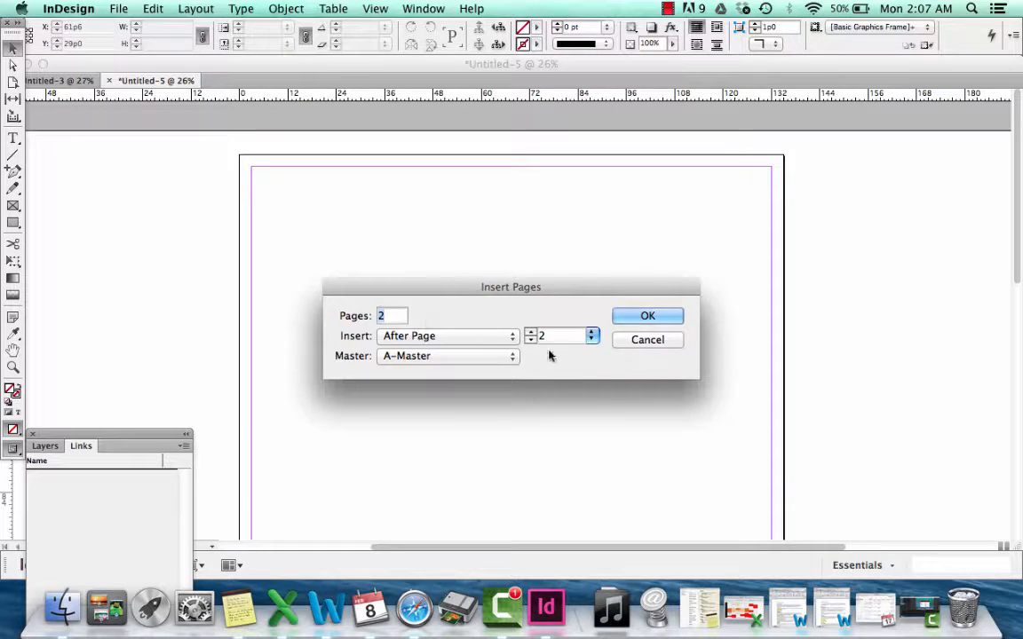
{"action": "left_click", "coordinate": [647, 316]}
{"action": "scroll", "coordinate": [661, 320], "scroll_direction": "down", "scroll_amount": 5}
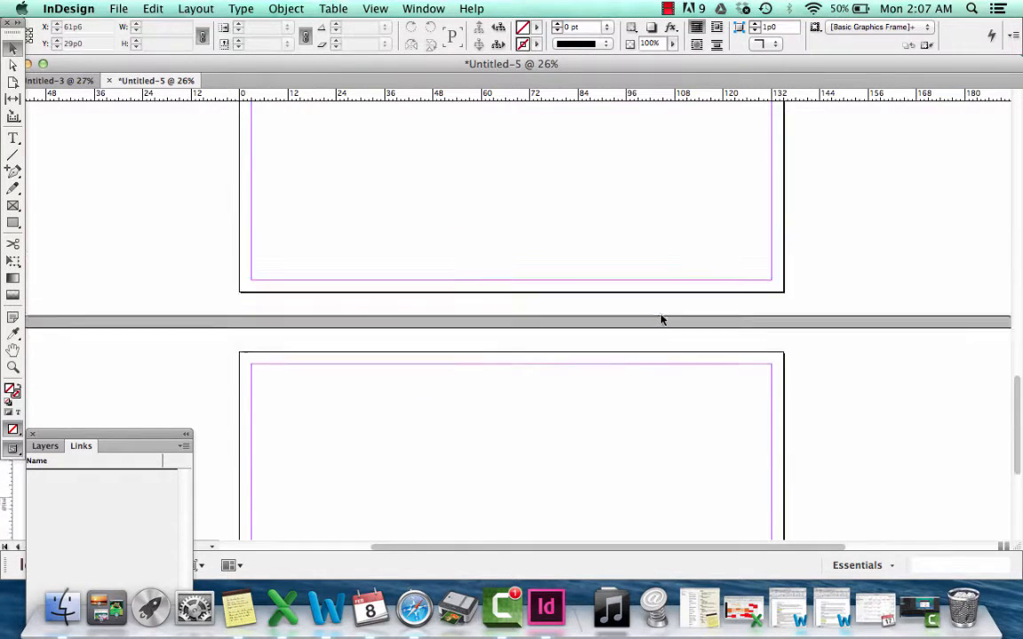
{"action": "scroll", "coordinate": [661, 319], "scroll_direction": "down", "scroll_amount": 10}
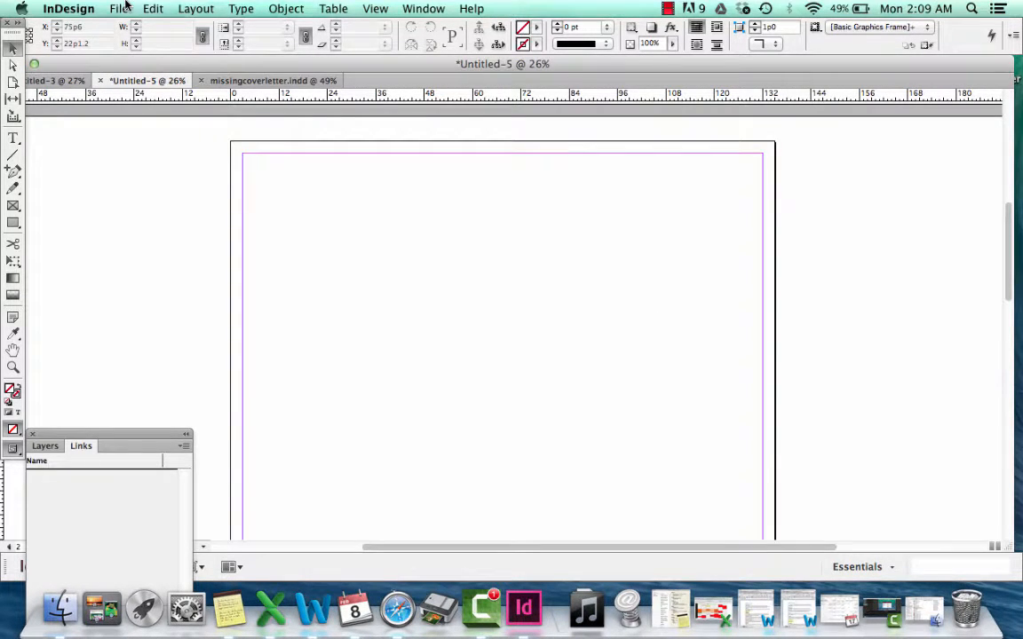
Place axon.pdf from the Pools folder on the Desktop onto page 2, and deselect it
{"action": "left_click", "coordinate": [123, 8]}
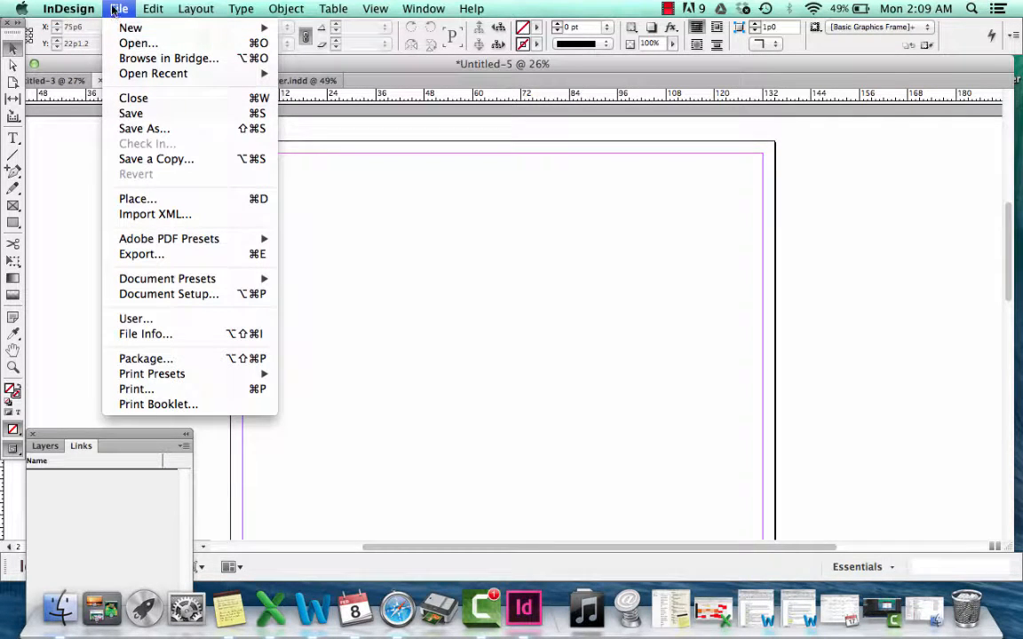
{"action": "left_click", "coordinate": [135, 200]}
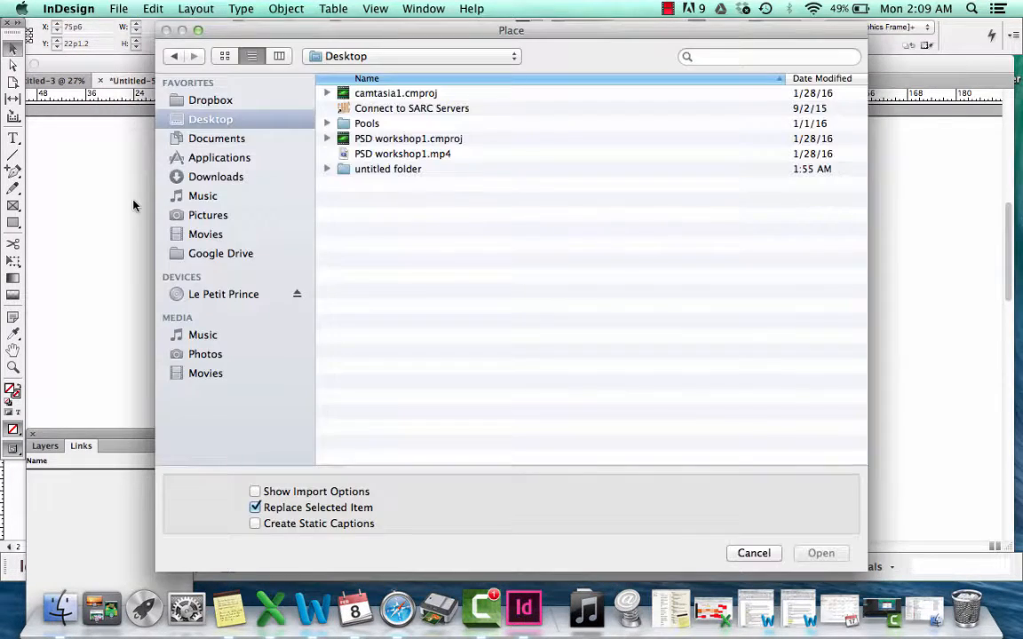
{"action": "double_click", "coordinate": [388, 123]}
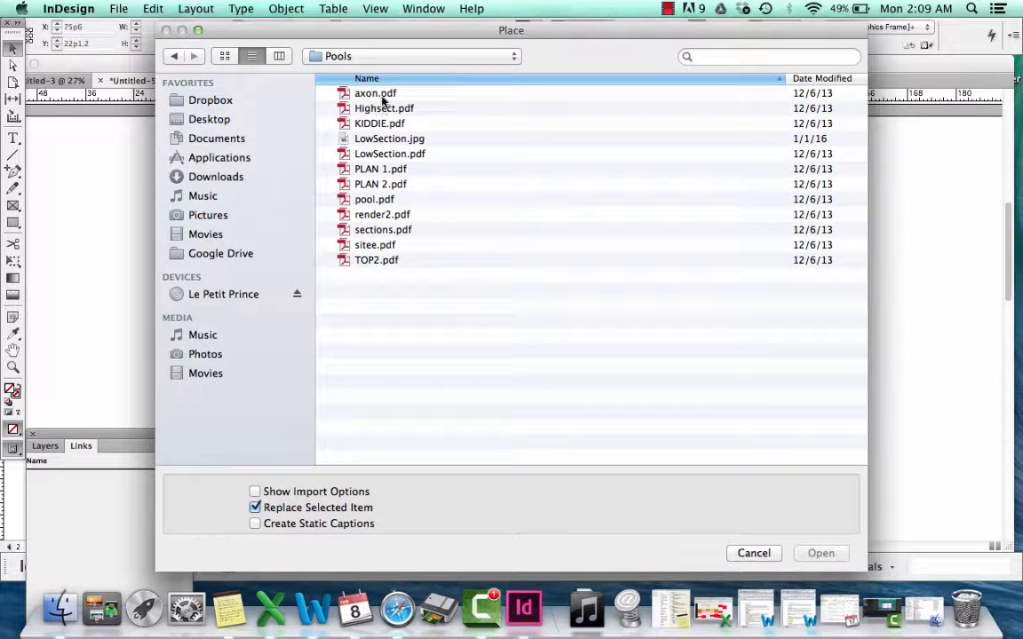
{"action": "double_click", "coordinate": [384, 96]}
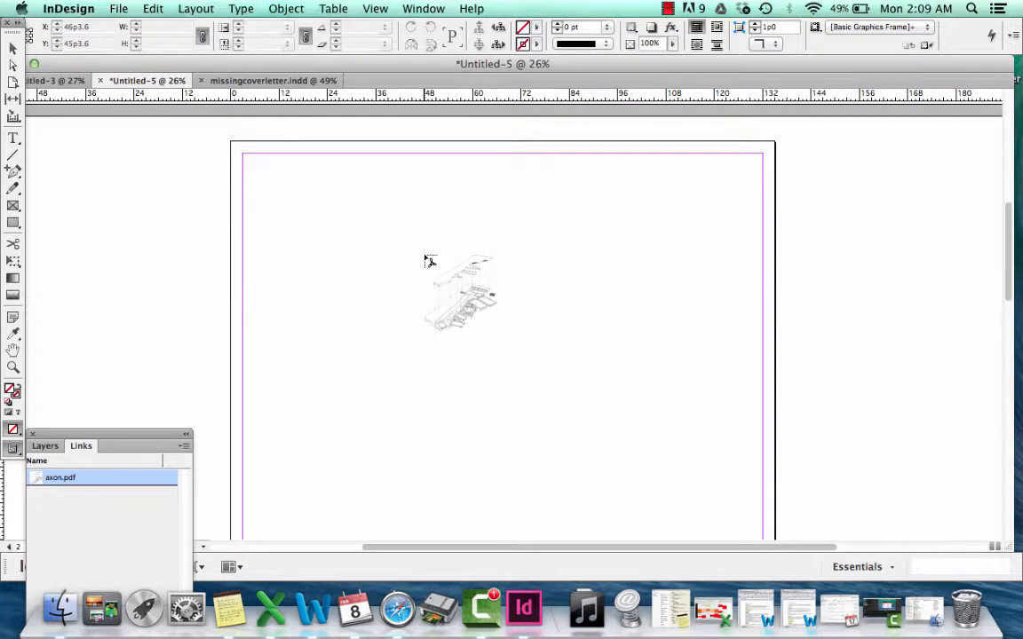
{"action": "left_click", "coordinate": [388, 224]}
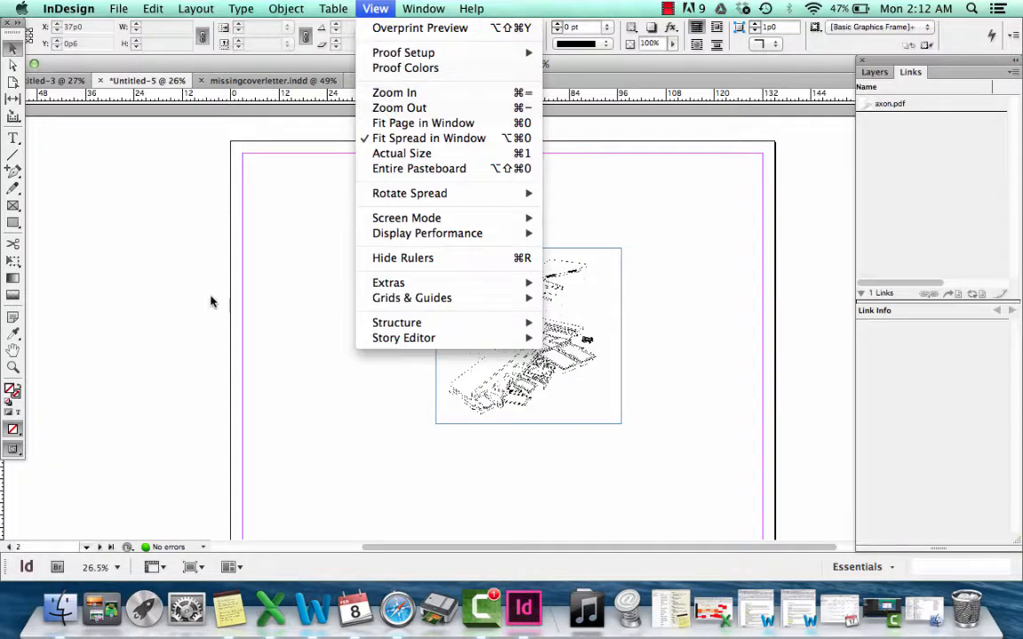
{"action": "left_click", "coordinate": [181, 303]}
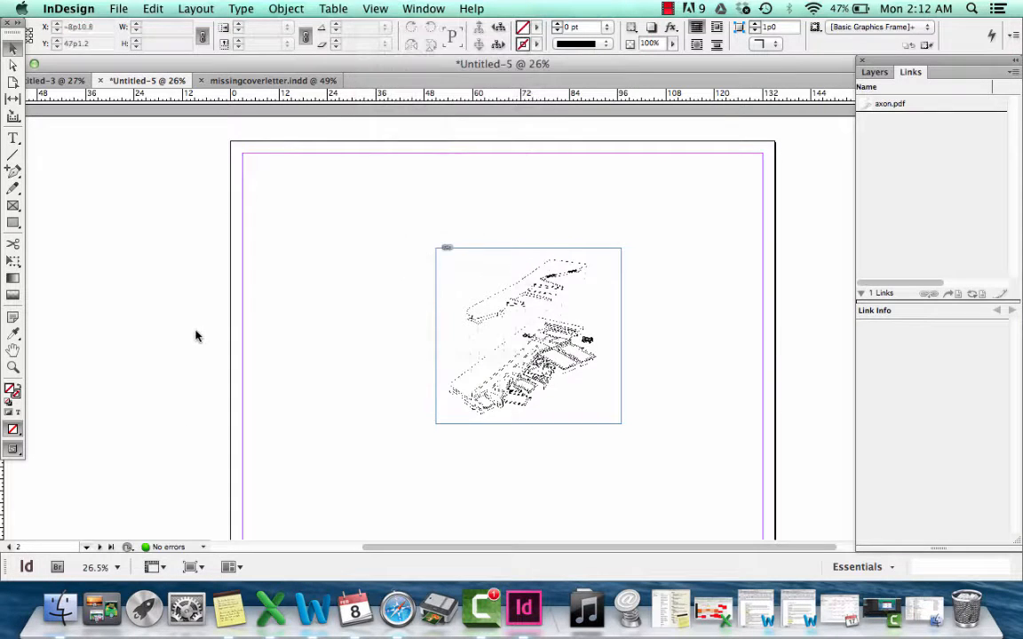
Show the Pages panel, position it beside the Links panel, and select page 1 in it
{"action": "left_click", "coordinate": [422, 9]}
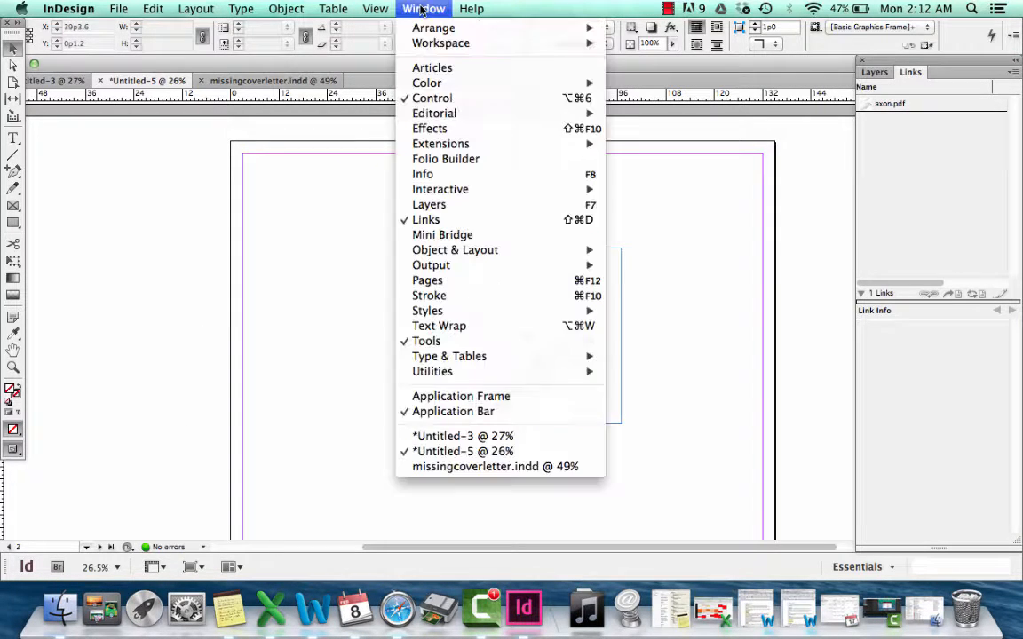
{"action": "left_click", "coordinate": [437, 282]}
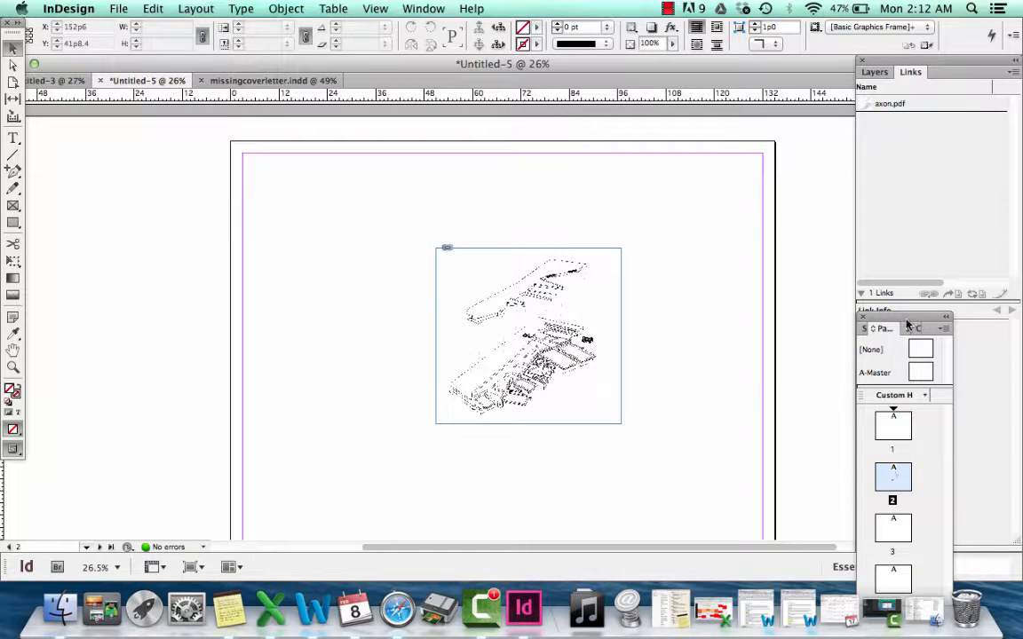
{"action": "left_click_drag", "start_coordinate": [906, 318], "coordinate": [774, 96]}
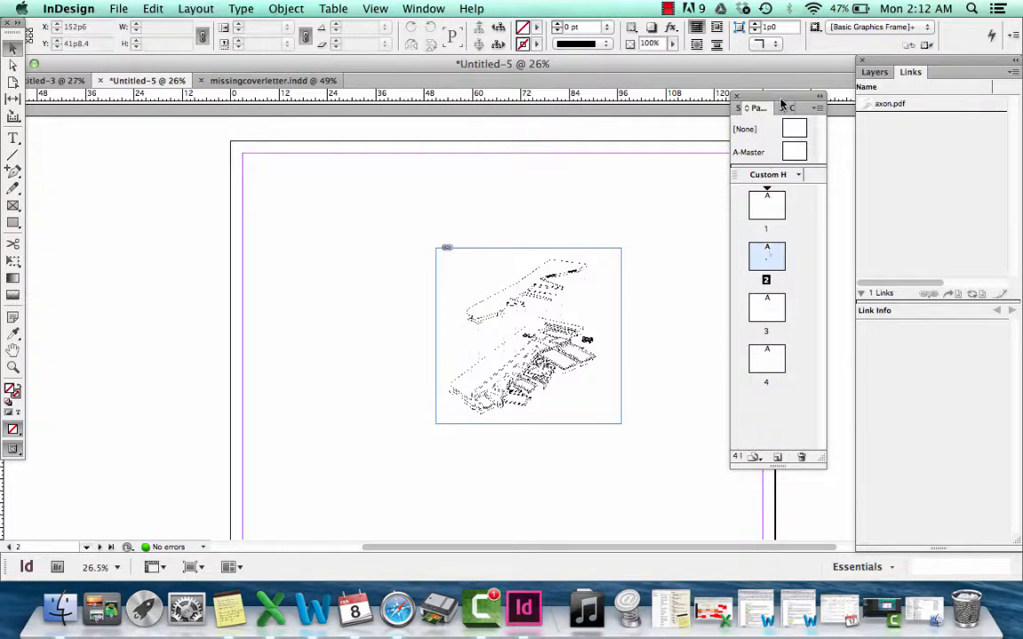
{"action": "left_click", "coordinate": [773, 209]}
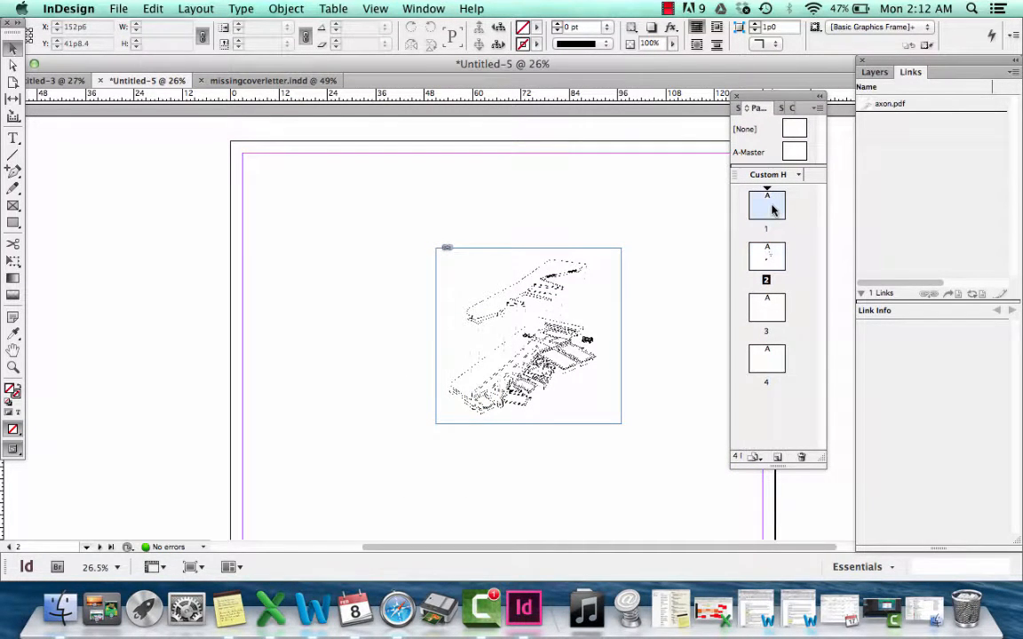
Look through pages 2, 3 and 4 of the document, and return to page 1
{"action": "left_click", "coordinate": [766, 257]}
{"action": "left_click", "coordinate": [765, 311]}
{"action": "double_click", "coordinate": [766, 311]}
{"action": "double_click", "coordinate": [767, 359]}
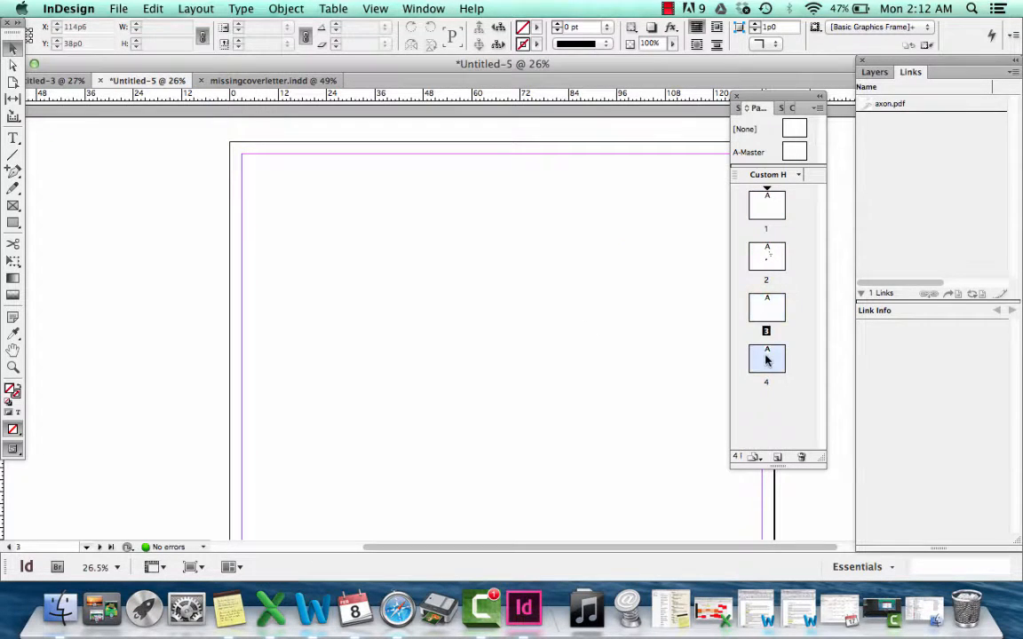
{"action": "left_click", "coordinate": [765, 202]}
{"action": "double_click", "coordinate": [766, 202]}
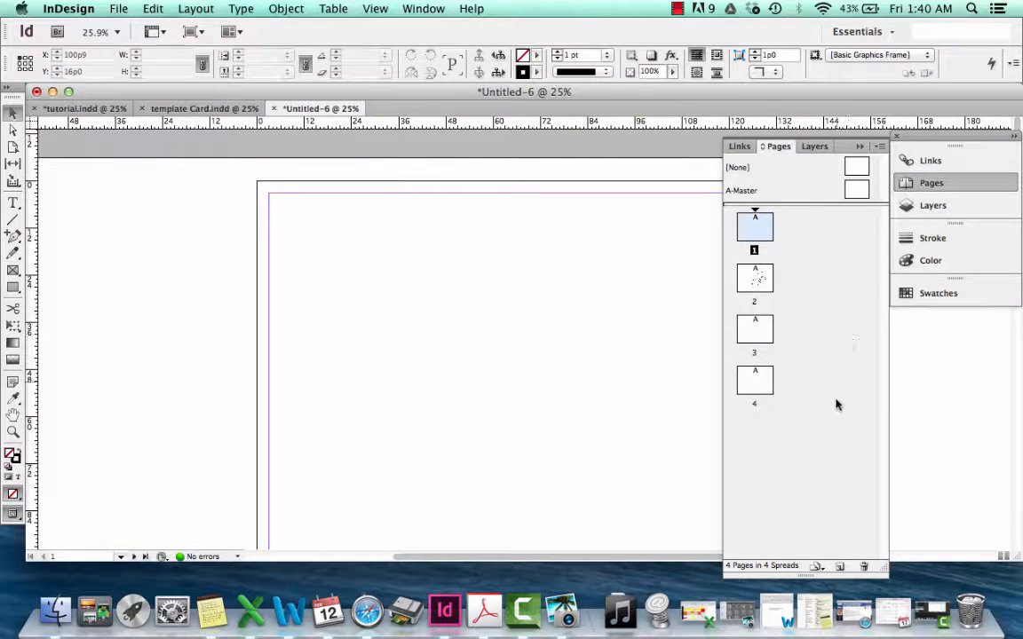
Insert a new page after page 1, and delete page 4 from the five-page document
{"action": "left_click", "coordinate": [840, 568]}
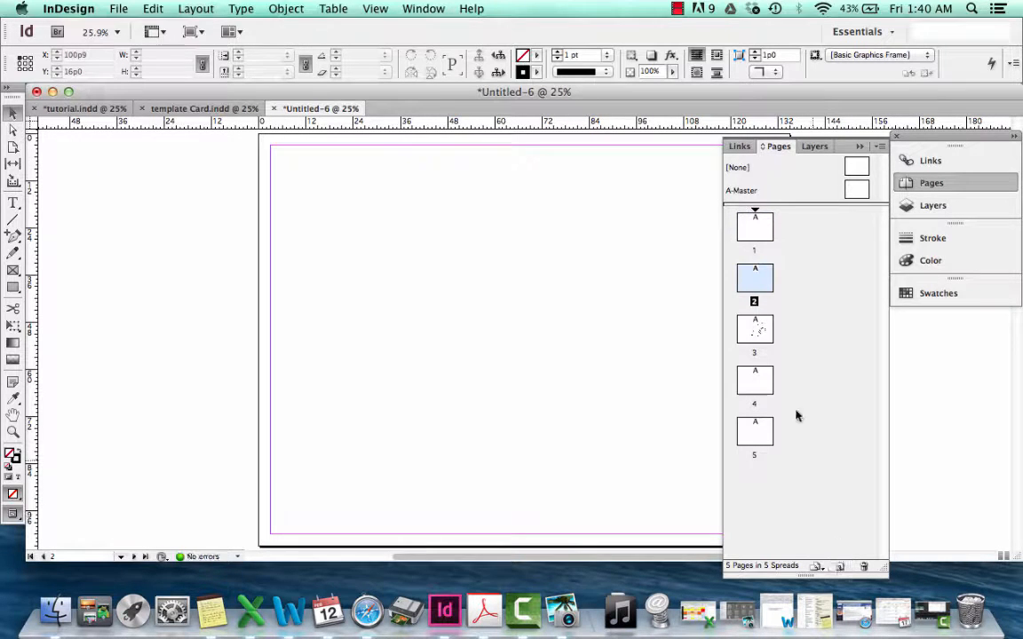
{"action": "left_click", "coordinate": [763, 382]}
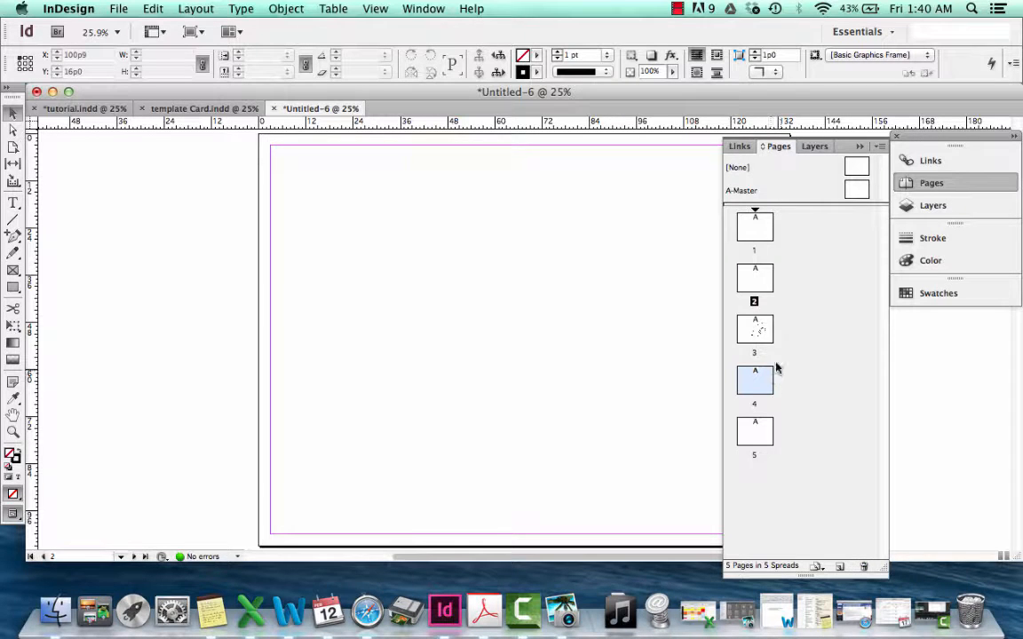
{"action": "left_click", "coordinate": [864, 566]}
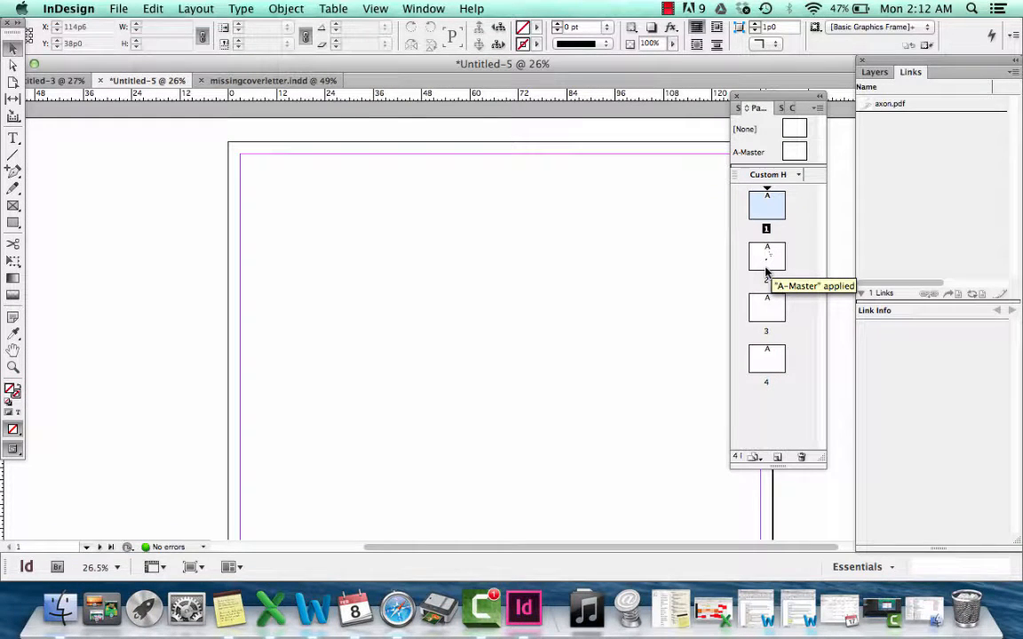
On A-Master, draw a text frame about 66p6 wide and 16p6 high at the page's upper-left margin and enter "ARCH 1030"
{"action": "double_click", "coordinate": [794, 153]}
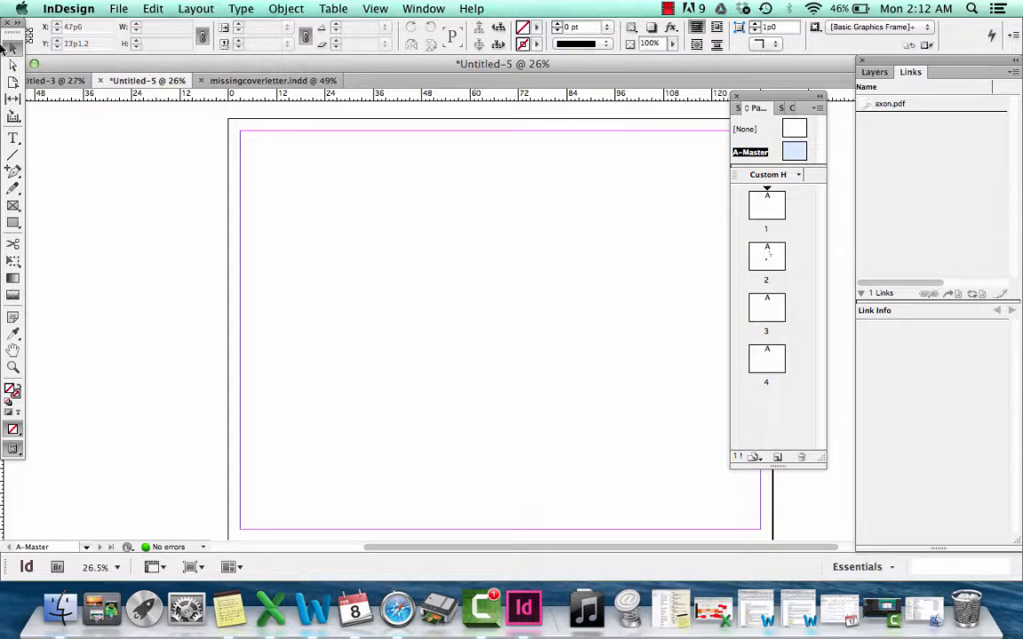
{"action": "left_click", "coordinate": [12, 138]}
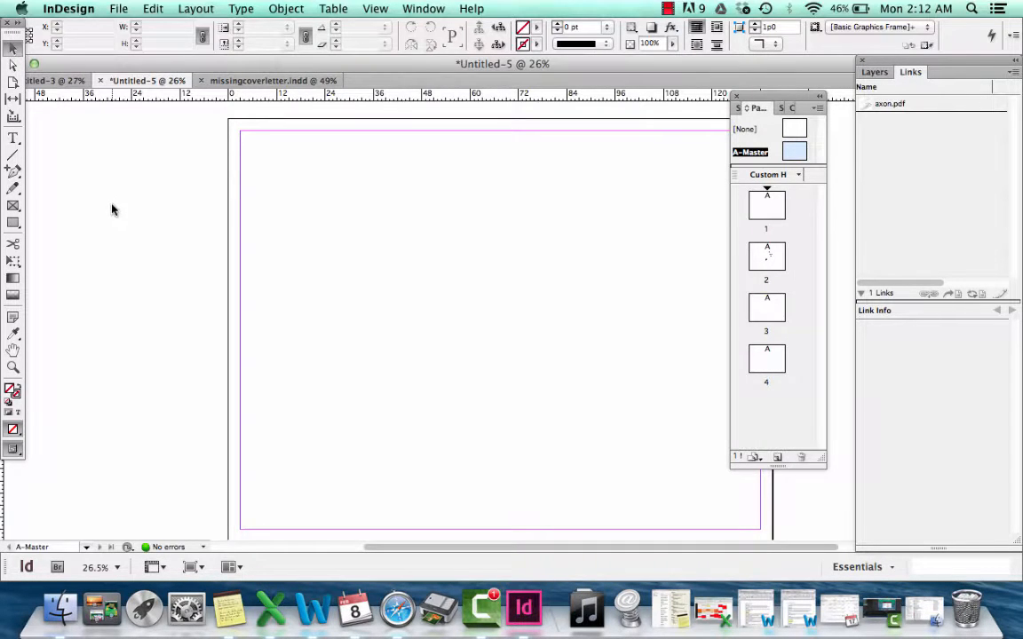
{"action": "key", "text": "t"}
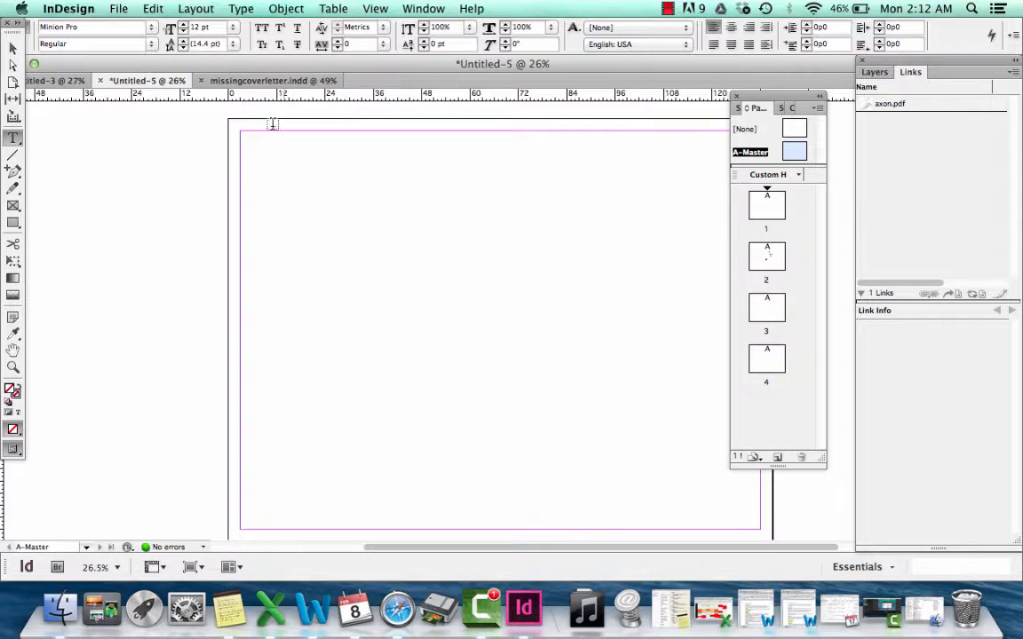
{"action": "left_click_drag", "start_coordinate": [241, 137], "coordinate": [508, 202]}
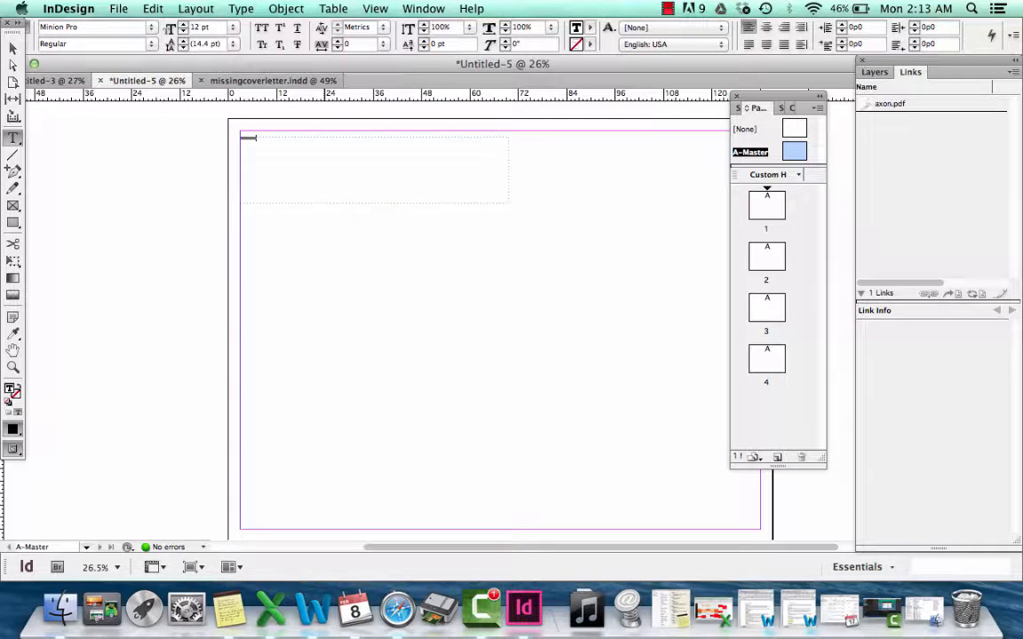
{"action": "type", "text": "ter"}
Set the ARCH 1030 text to the Charcoal CY font at 30 pt
{"action": "left_click_drag", "start_coordinate": [260, 138], "coordinate": [219, 129]}
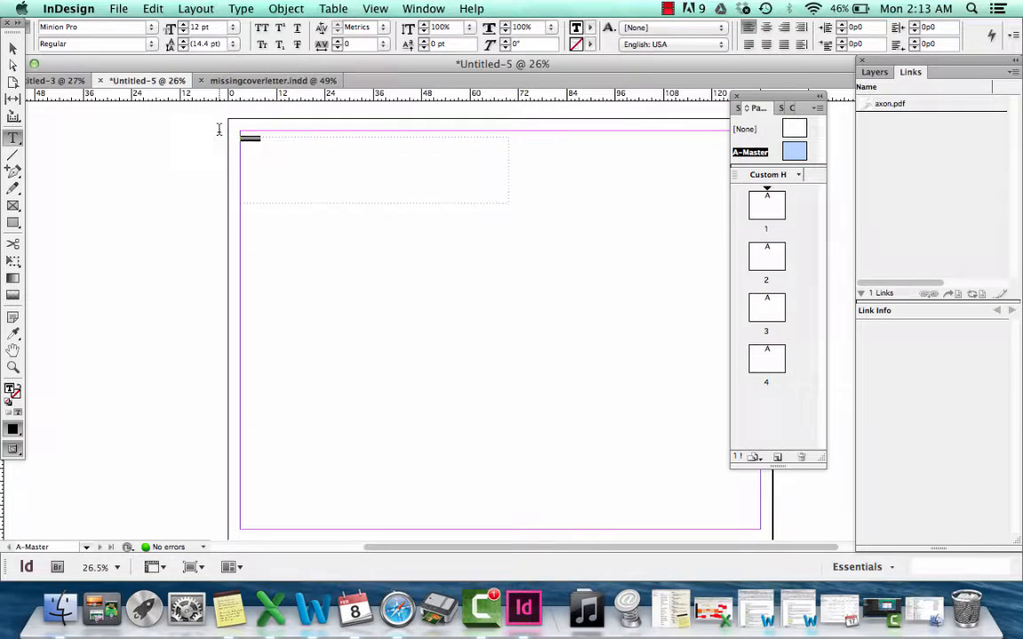
{"action": "left_click", "coordinate": [152, 29]}
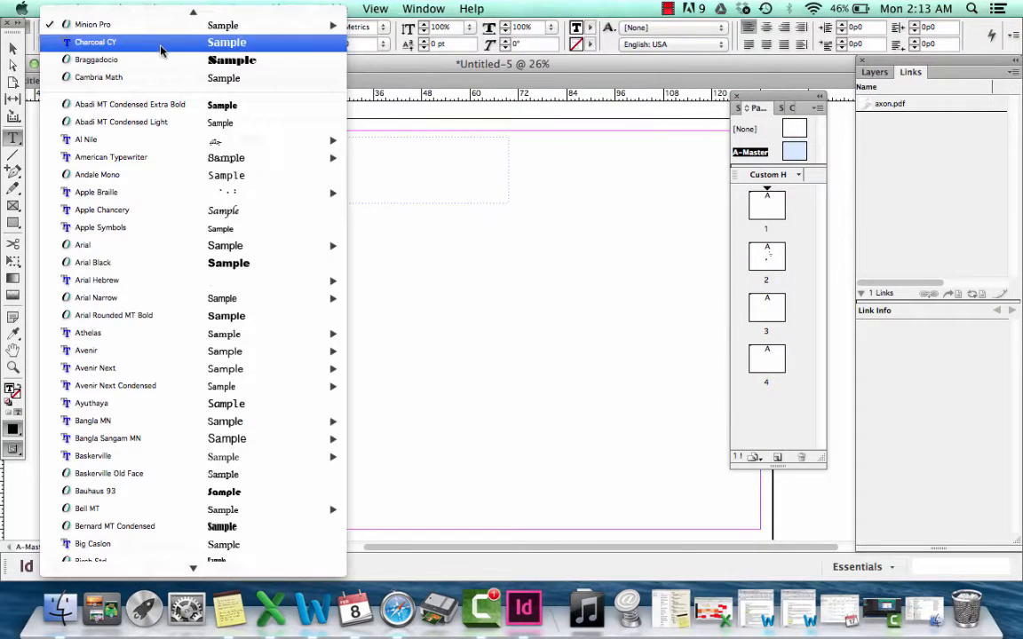
{"action": "left_click", "coordinate": [174, 50]}
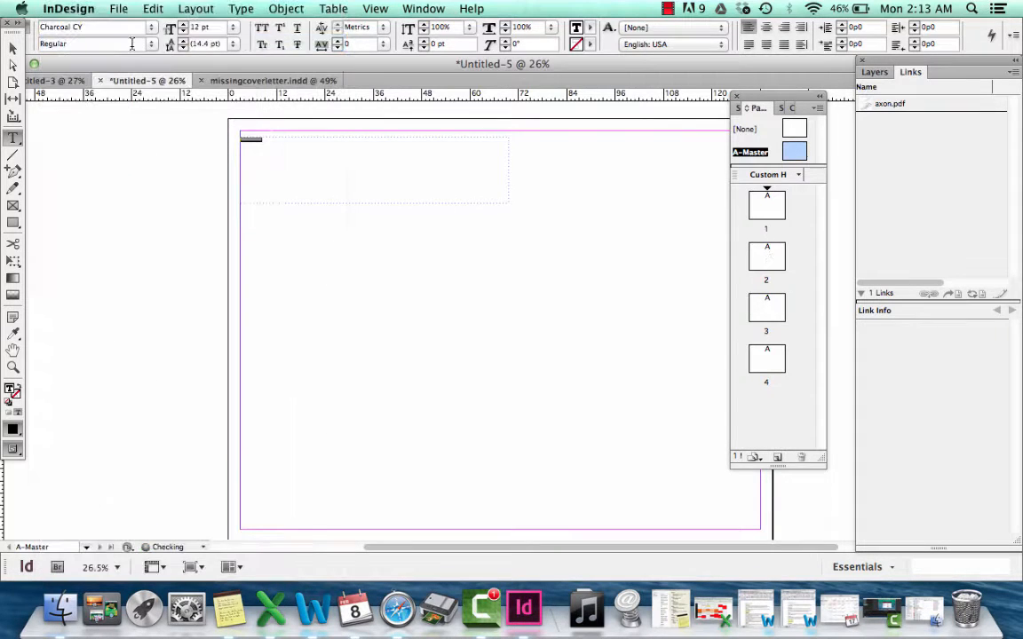
{"action": "left_click", "coordinate": [184, 25]}
{"action": "left_click", "coordinate": [184, 26]}
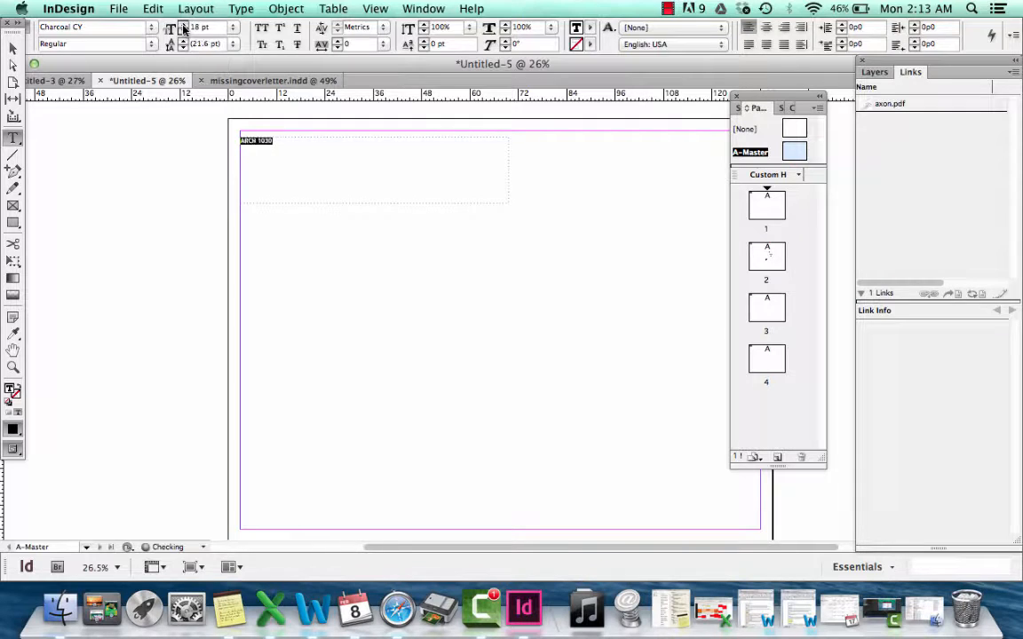
{"action": "left_click", "coordinate": [183, 26]}
{"action": "left_click", "coordinate": [184, 26]}
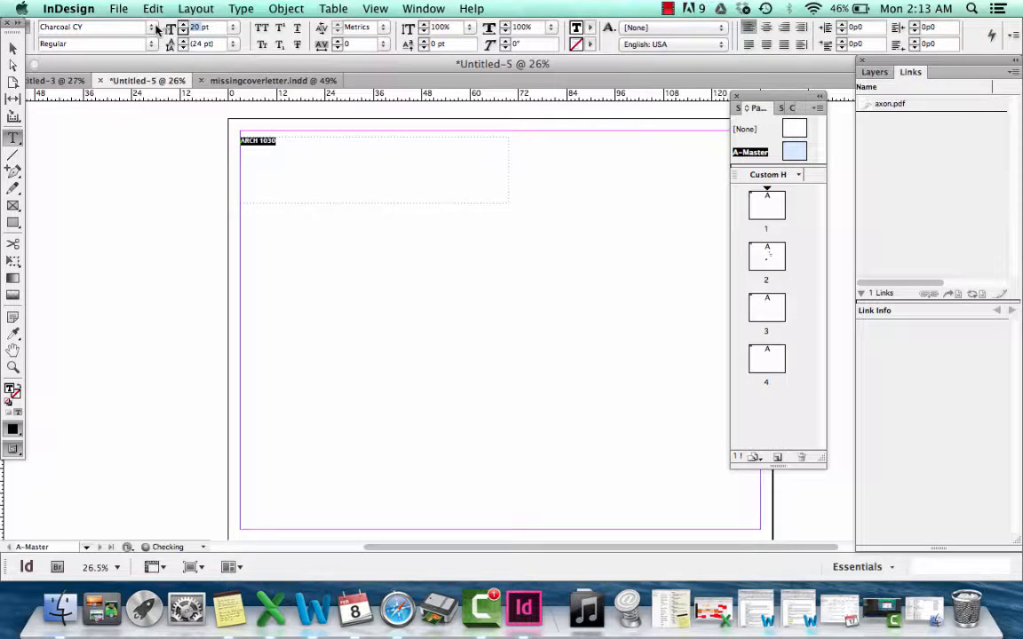
{"action": "type", "text": "30"}
{"action": "key", "text": "Return"}
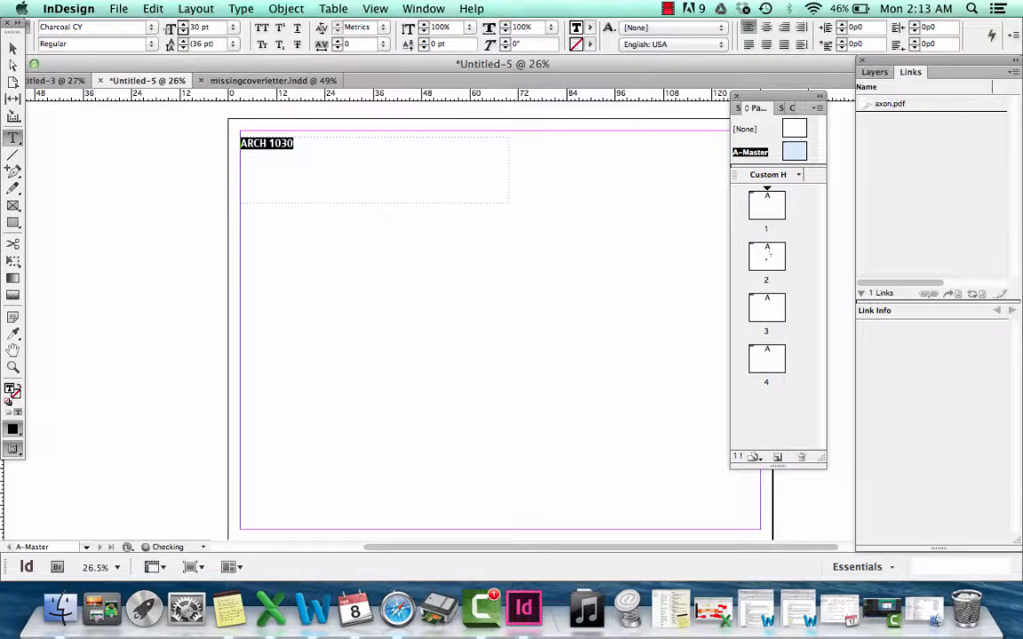
Extend the master heading to read "ARCH 1030: Foundation Studio I"
{"action": "left_click", "coordinate": [299, 144]}
{"action": "type", "text": ":"}
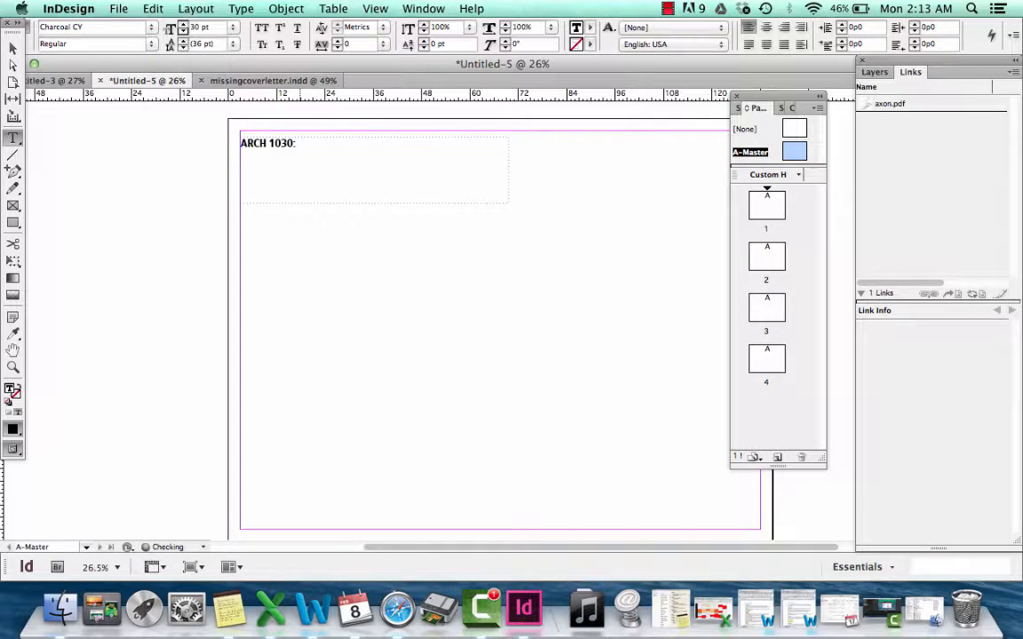
{"action": "type", "text": " Found"}
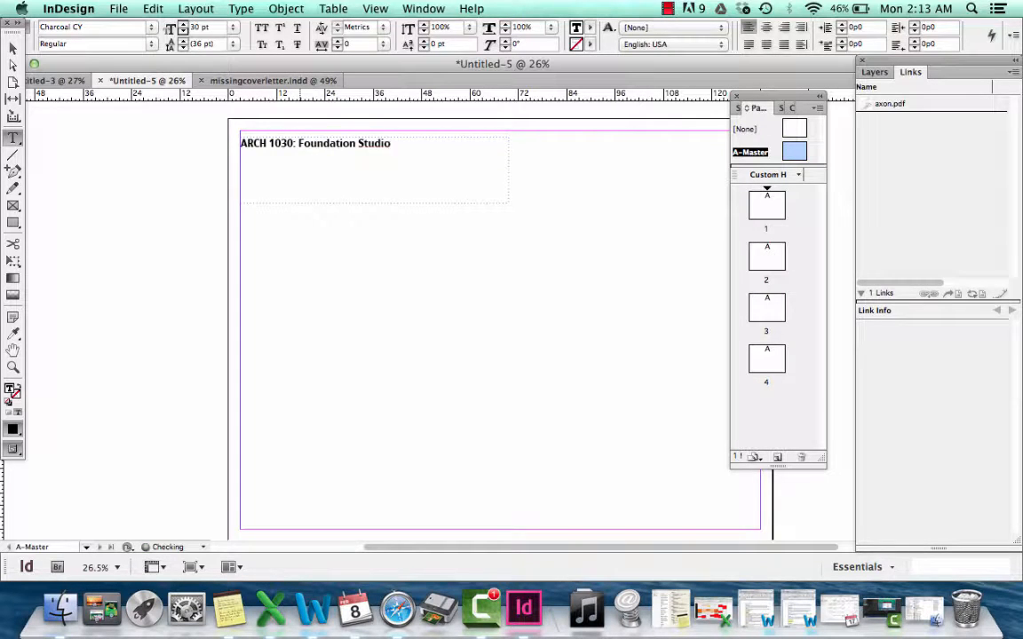
{"action": "type", "text": "ation Studio I"}
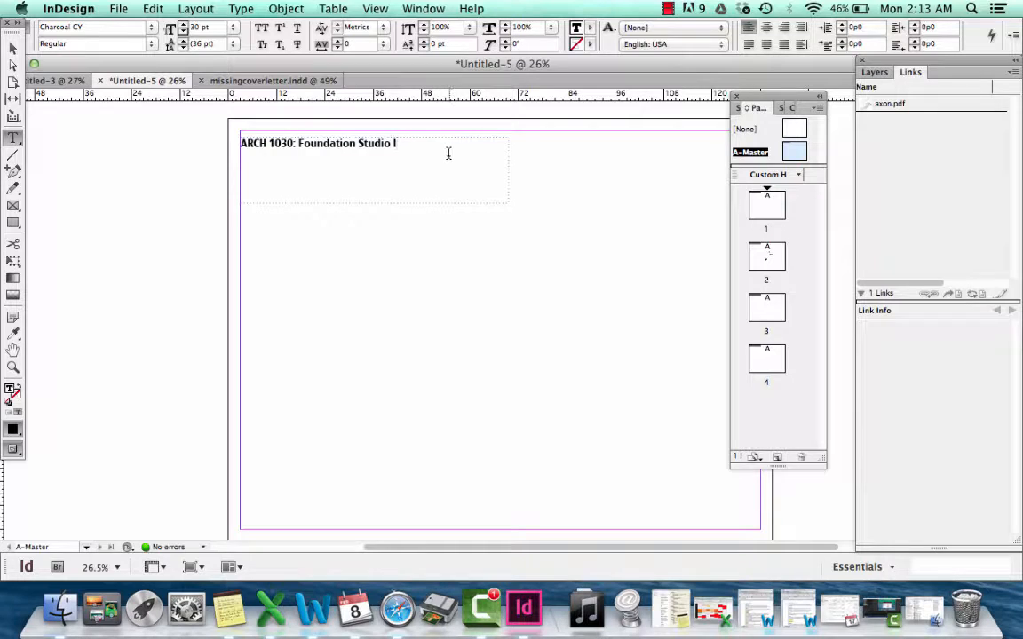
Apply the cyan swatch C=100 M=0 Y=0 K=0 to the whole heading text
{"action": "left_click_drag", "start_coordinate": [443, 152], "coordinate": [206, 125]}
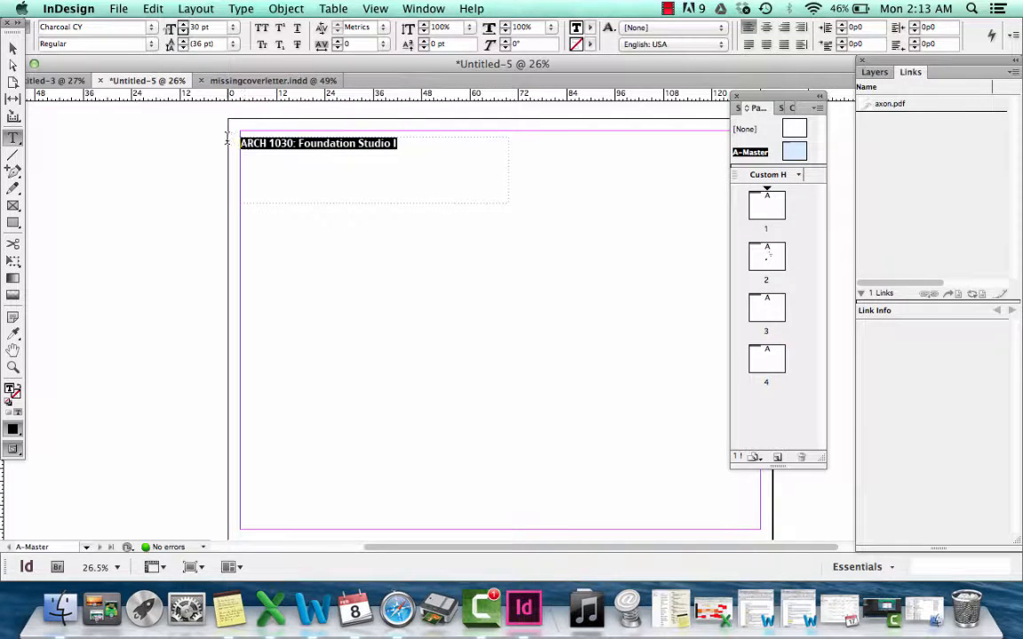
{"action": "left_click", "coordinate": [591, 29]}
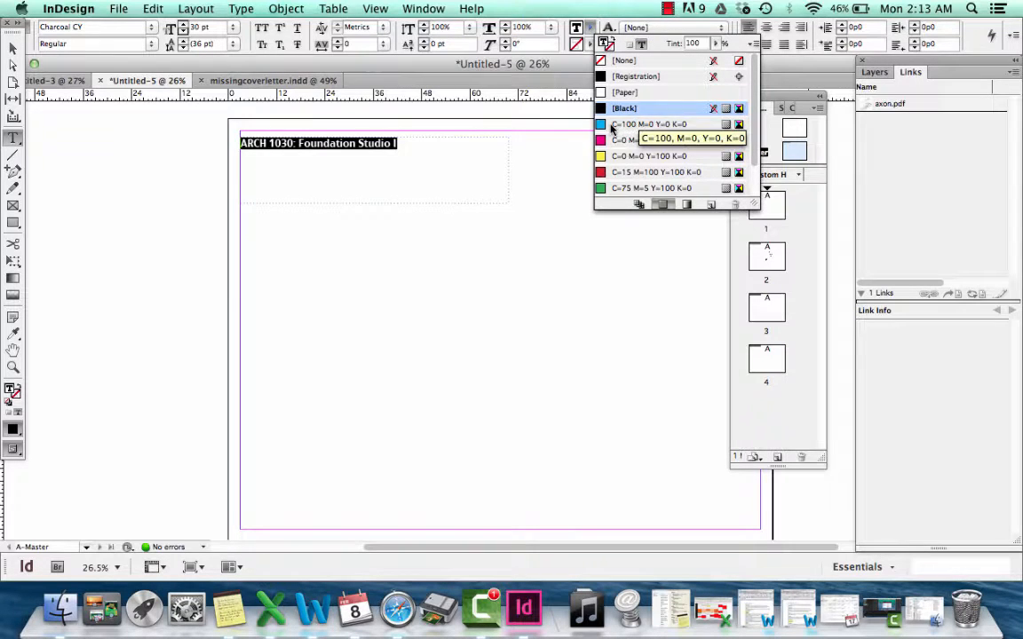
{"action": "left_click", "coordinate": [612, 125]}
{"action": "left_click", "coordinate": [438, 169]}
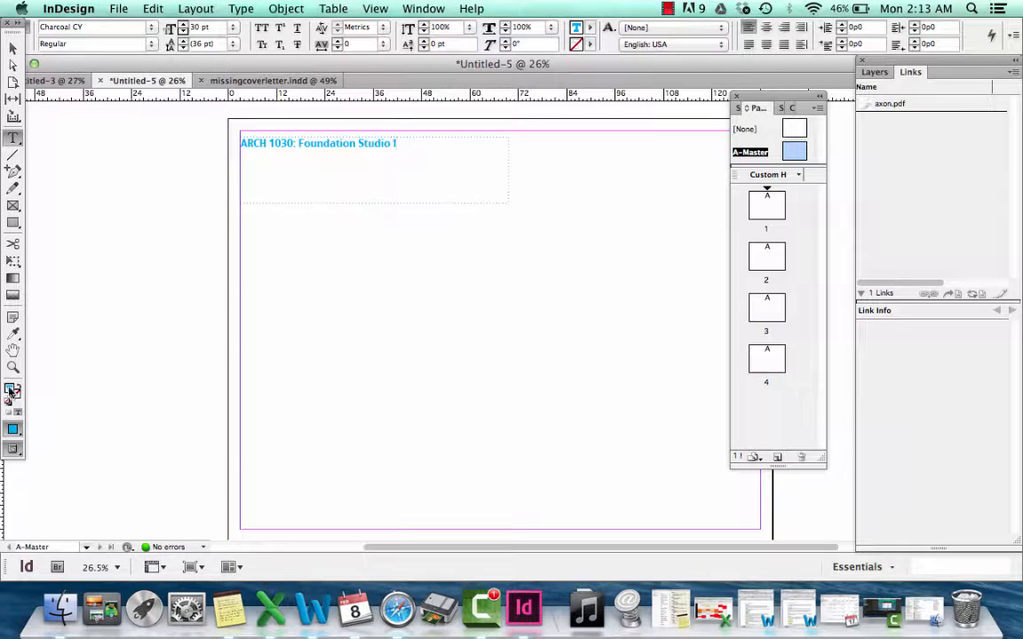
Recolour the heading text with a custom dark red of RGB 175, 32, 19 in the Color Picker
{"action": "double_click", "coordinate": [11, 390]}
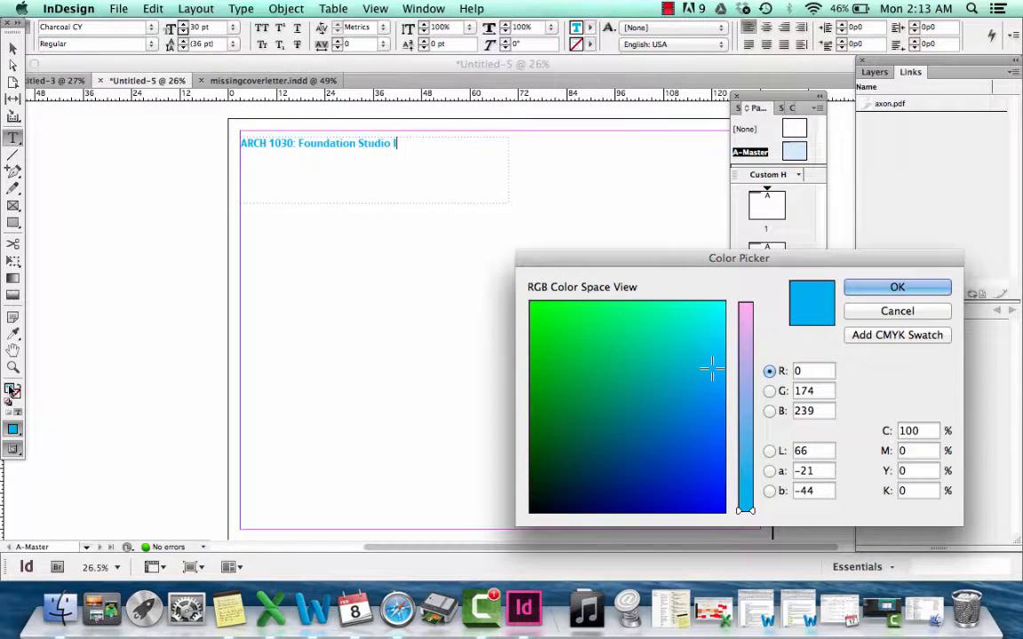
{"action": "left_click_drag", "start_coordinate": [550, 345], "coordinate": [585, 317]}
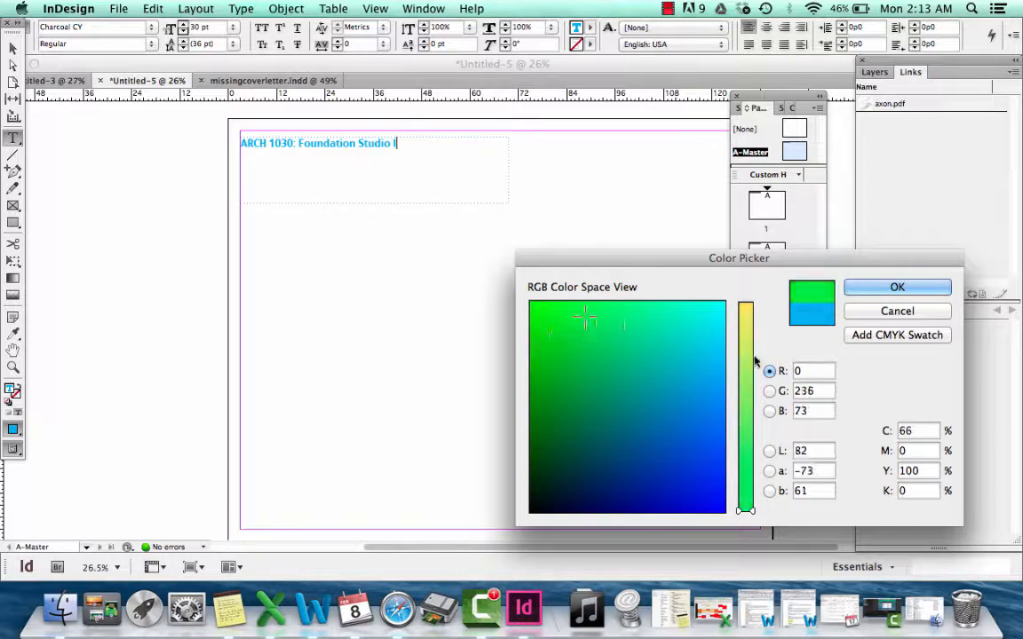
{"action": "left_click", "coordinate": [751, 320]}
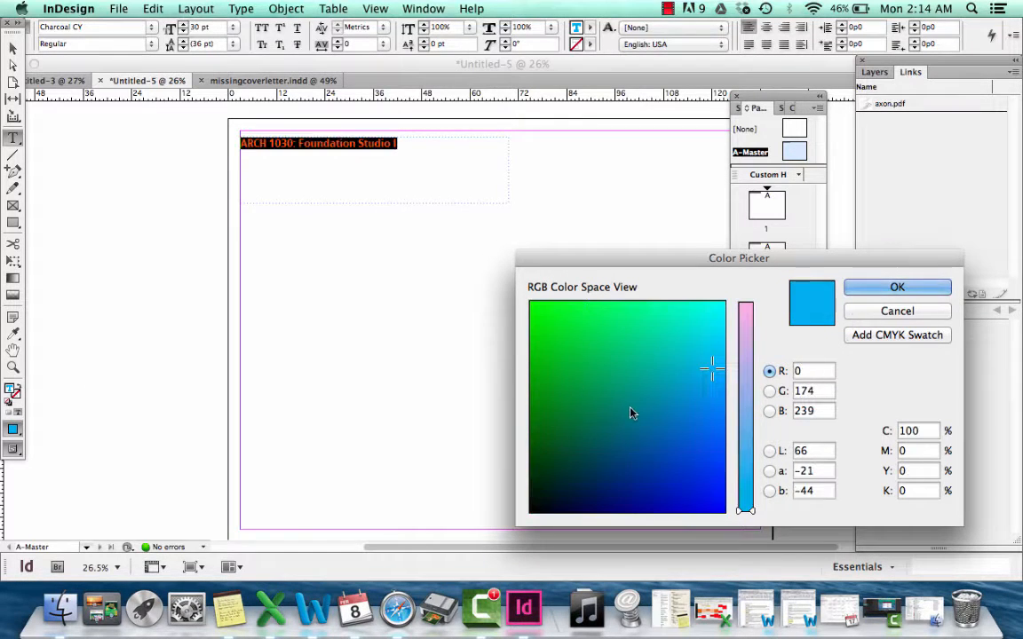
{"action": "left_click", "coordinate": [633, 409]}
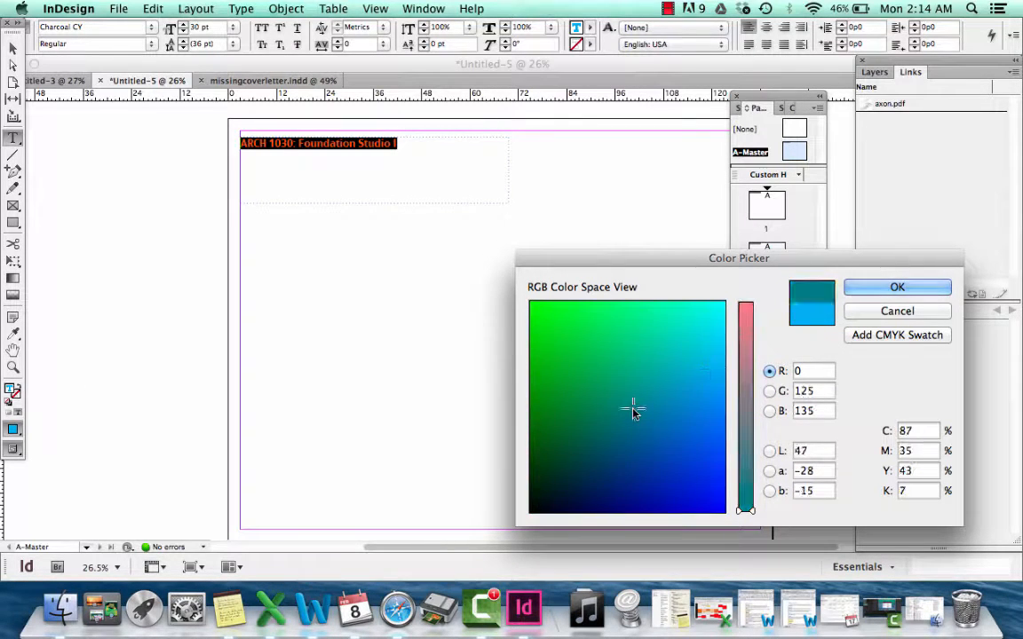
{"action": "left_click", "coordinate": [744, 370]}
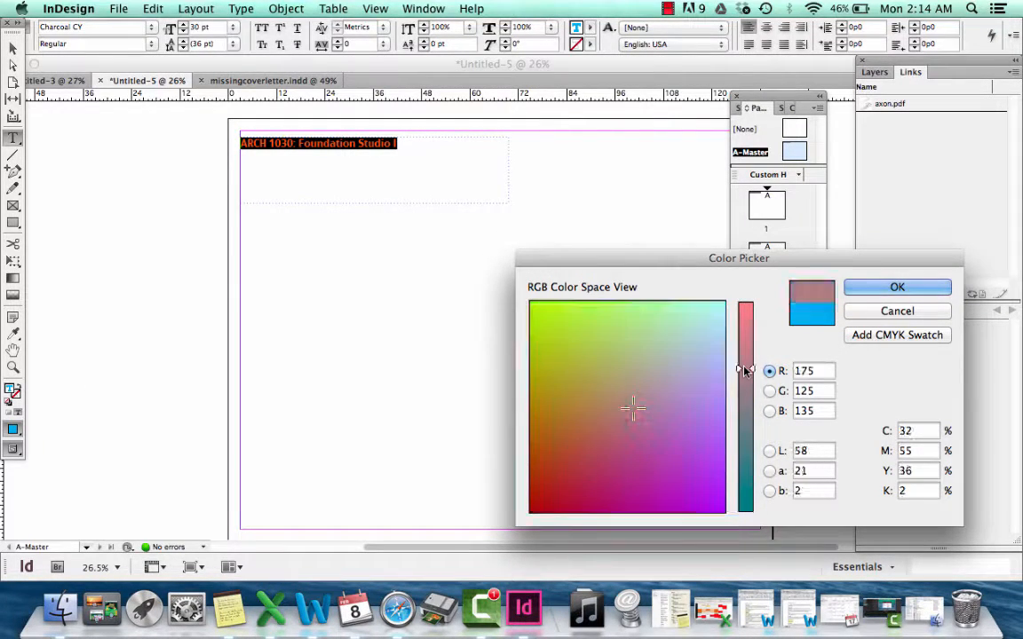
{"action": "left_click", "coordinate": [544, 484]}
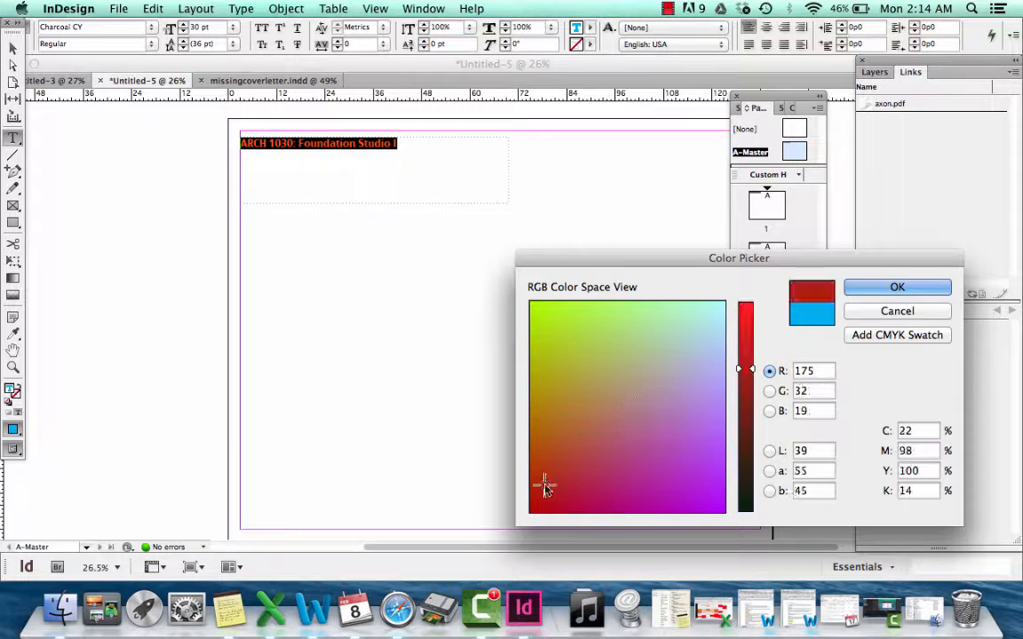
{"action": "left_click", "coordinate": [895, 288]}
{"action": "left_click", "coordinate": [563, 220]}
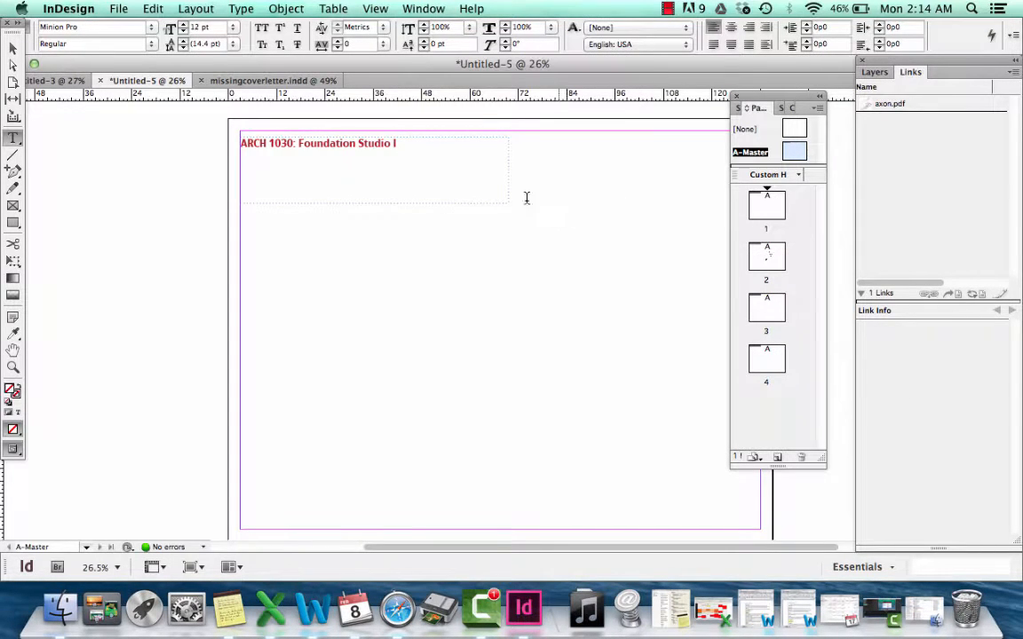
Try centre alignment on the heading text, restore left alignment, and deselect the text frame
{"action": "left_click_drag", "start_coordinate": [416, 146], "coordinate": [203, 141]}
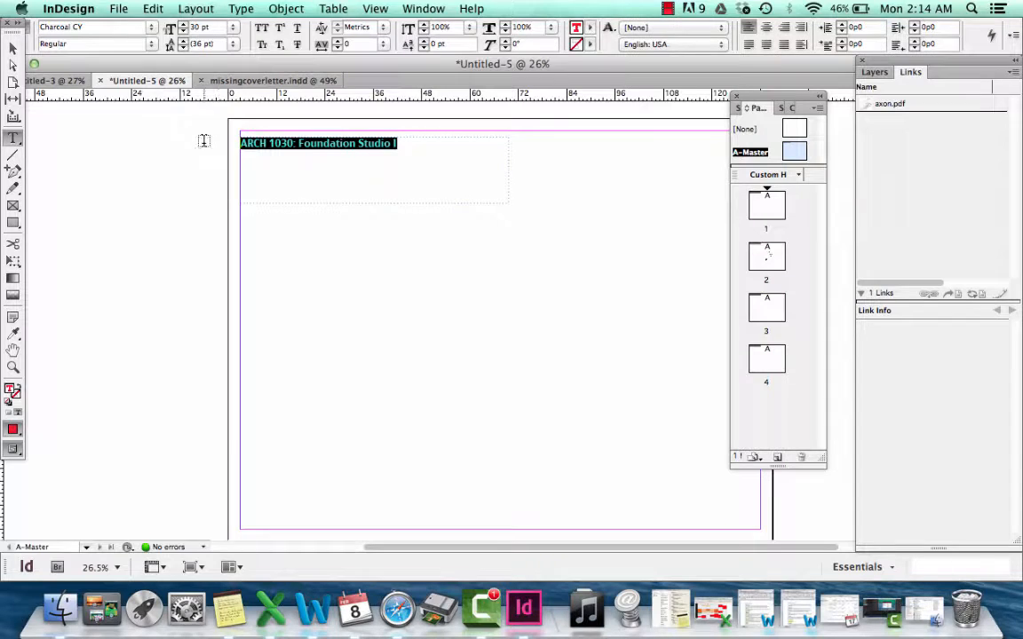
{"action": "left_click", "coordinate": [767, 28]}
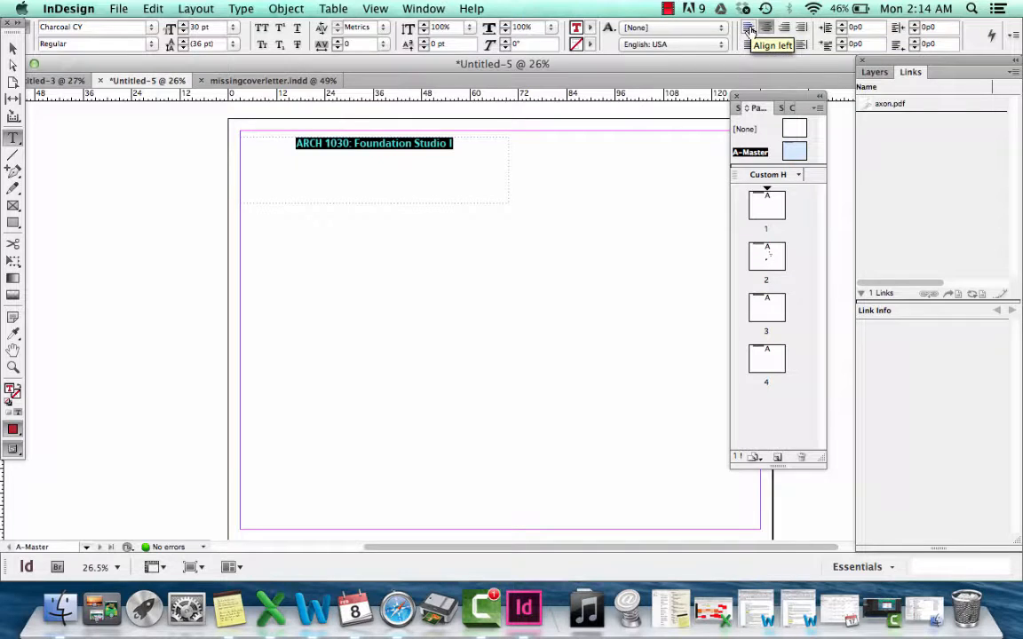
{"action": "left_click", "coordinate": [751, 30]}
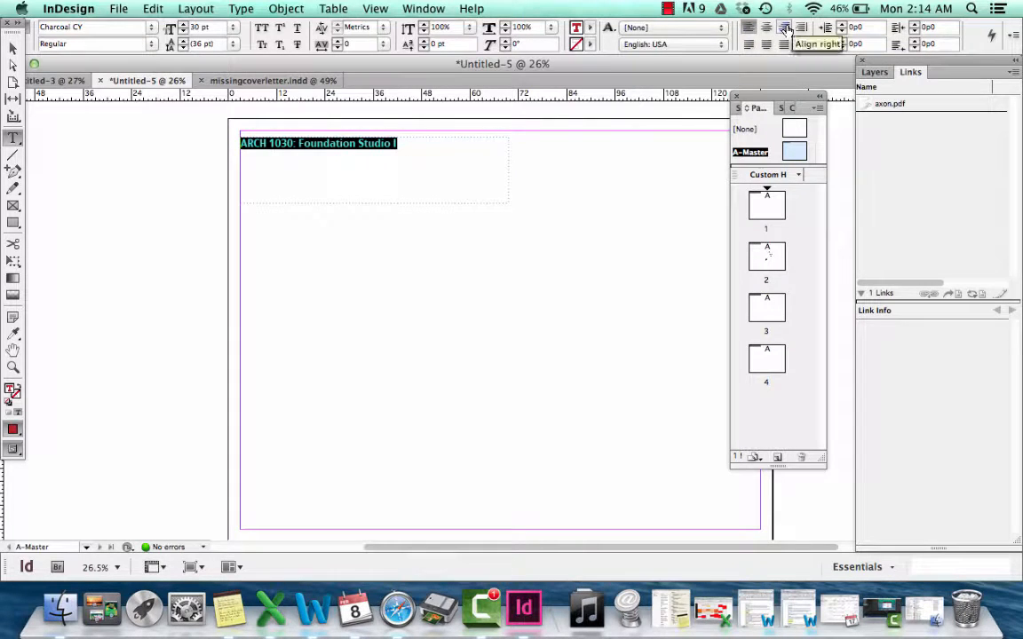
{"action": "left_click", "coordinate": [768, 28]}
{"action": "left_click", "coordinate": [751, 29]}
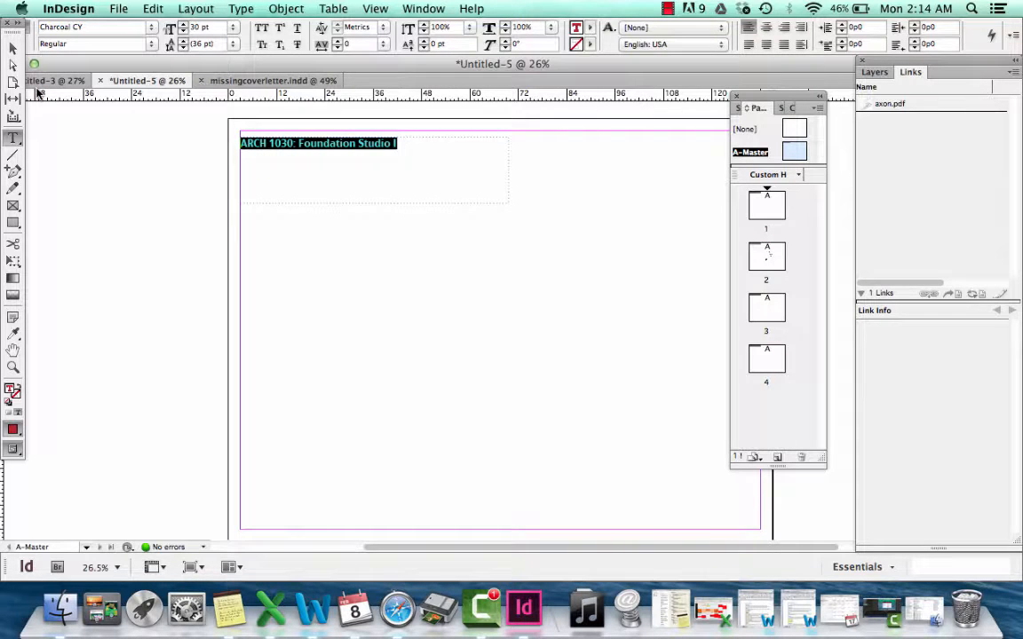
{"action": "left_click", "coordinate": [13, 47]}
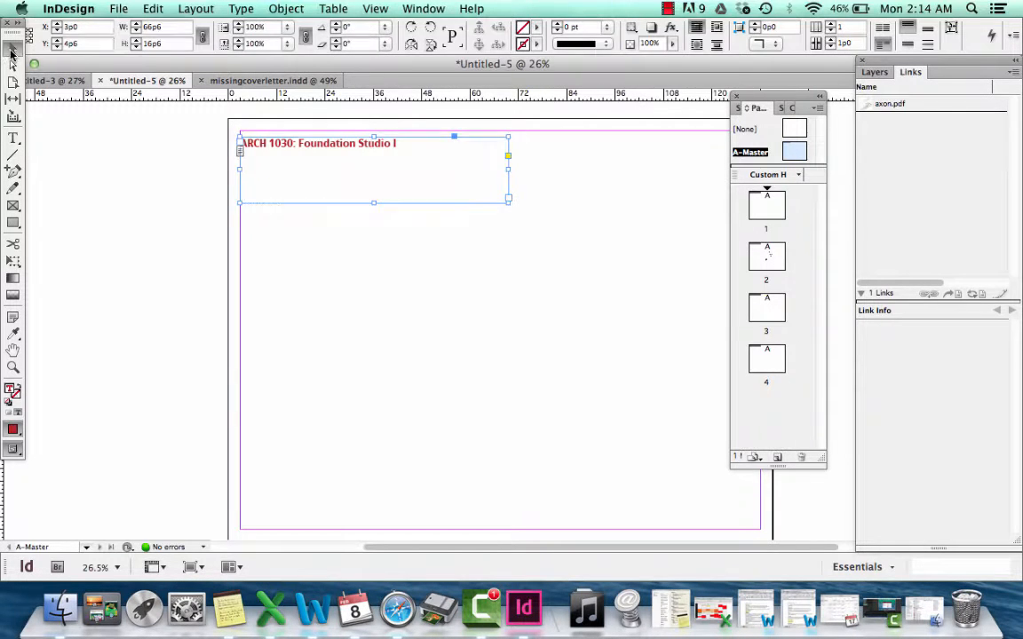
{"action": "left_click", "coordinate": [295, 260]}
Check the heading's placement on A-Master, and view pages 1, 2 and 3 to examine how it carries over
{"action": "scroll", "coordinate": [397, 193], "scroll_direction": "right", "scroll_amount": 5}
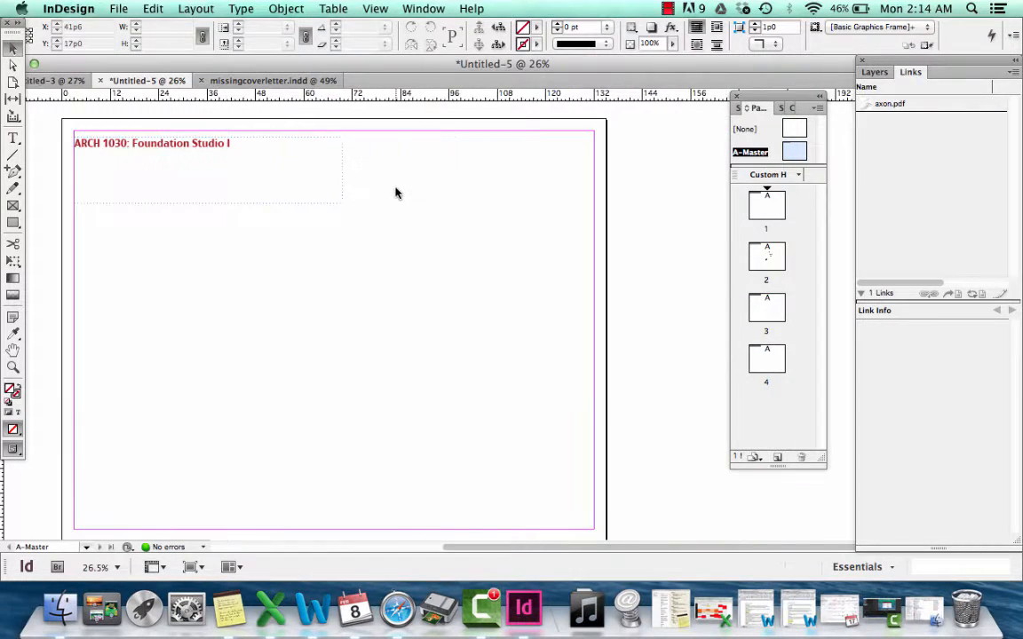
{"action": "scroll", "coordinate": [397, 193], "scroll_direction": "left", "scroll_amount": 5}
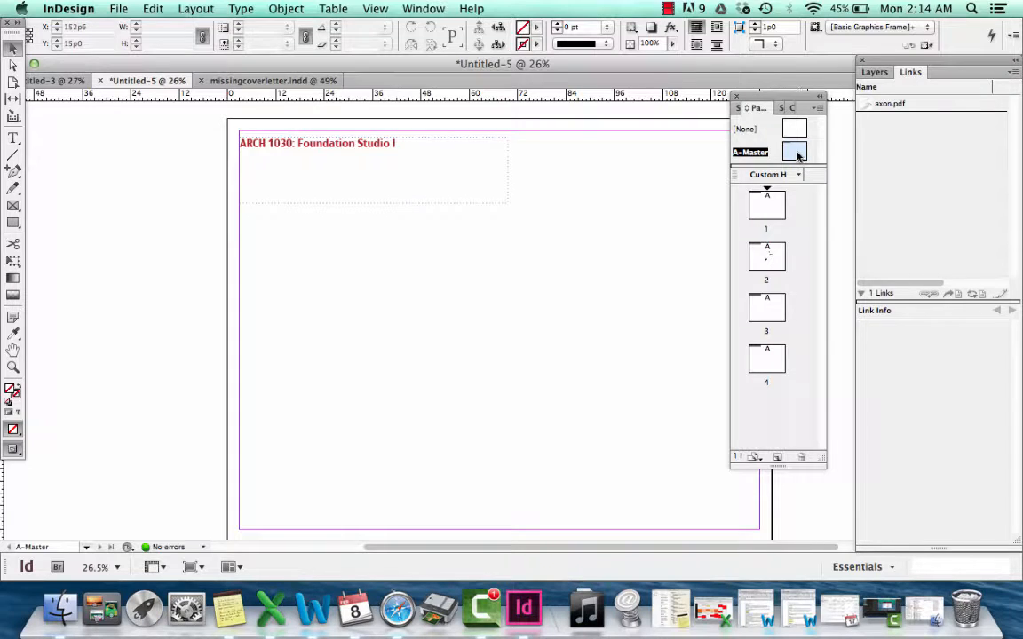
{"action": "double_click", "coordinate": [766, 206]}
{"action": "double_click", "coordinate": [766, 257]}
{"action": "double_click", "coordinate": [765, 308]}
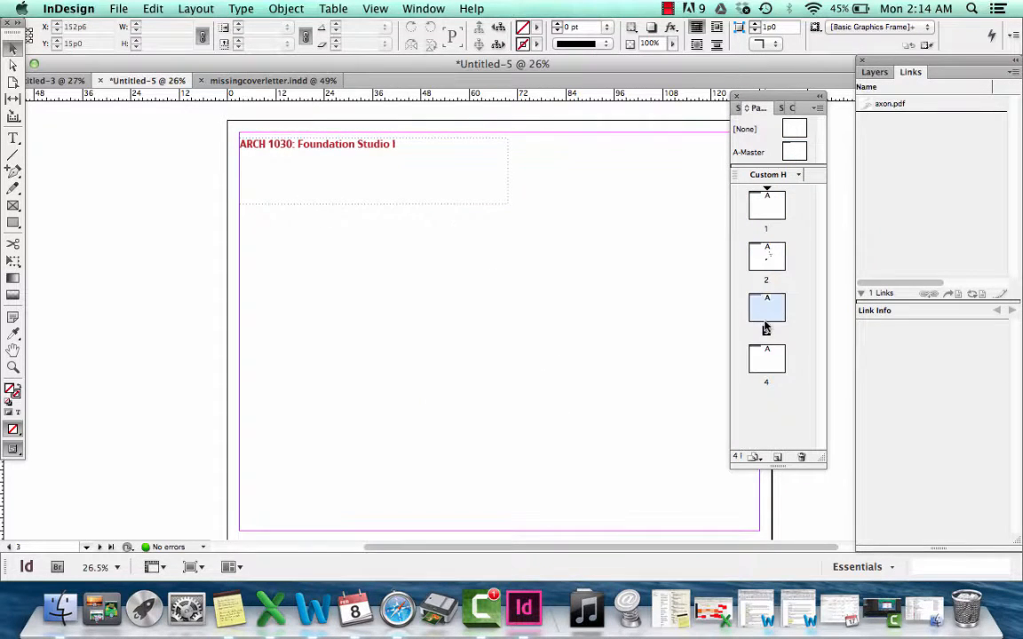
Go to page 2, turn off Auto-Fit for the axon.pdf frame, and narrow the frame to about 65p7 wide
{"action": "double_click", "coordinate": [766, 357]}
{"action": "double_click", "coordinate": [769, 262]}
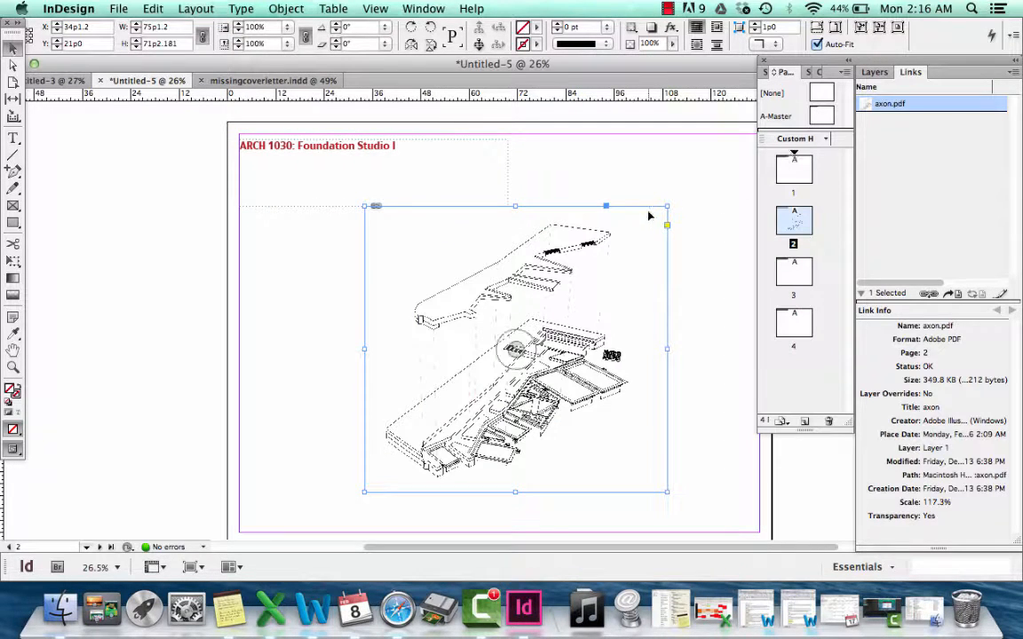
{"action": "left_click", "coordinate": [817, 44]}
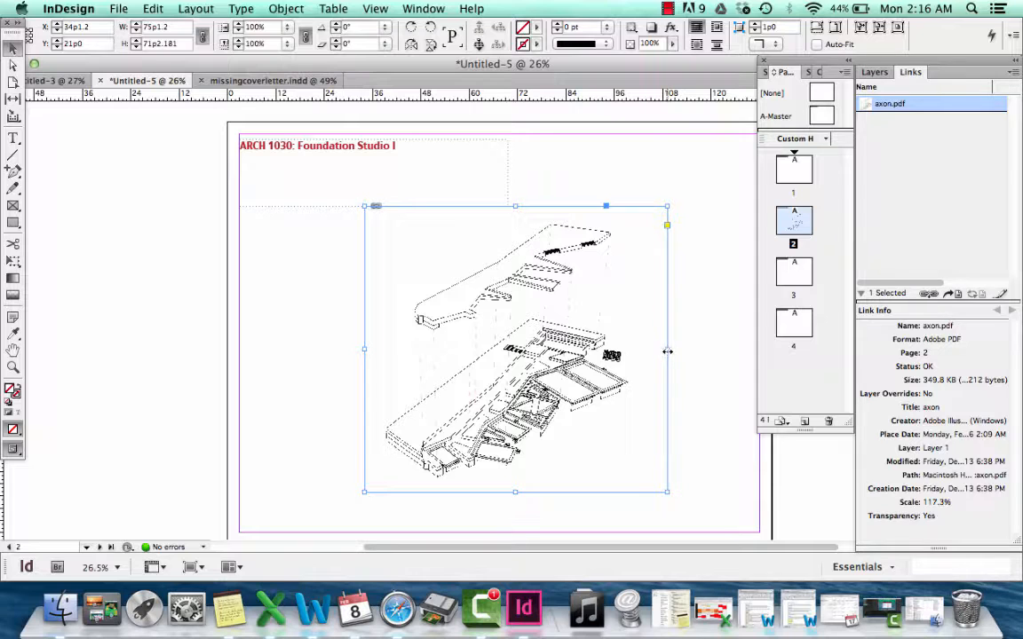
{"action": "left_click_drag", "start_coordinate": [667, 351], "coordinate": [629, 349]}
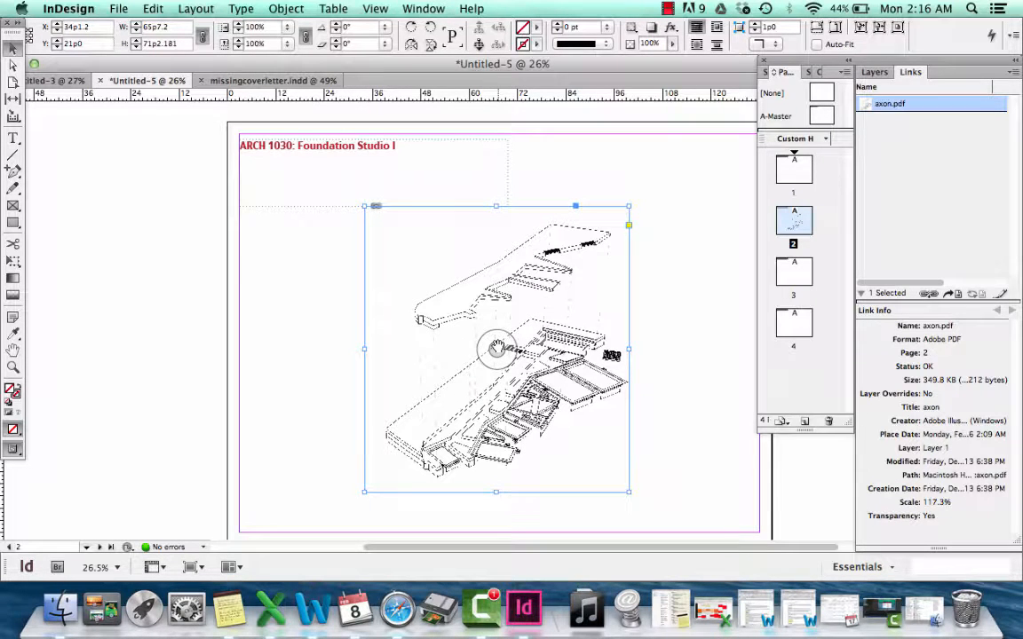
Shrink the drawing inside the axon.pdf frame to about 50p1 by 50p3, leaving the frame itself alone
{"action": "left_click", "coordinate": [497, 348]}
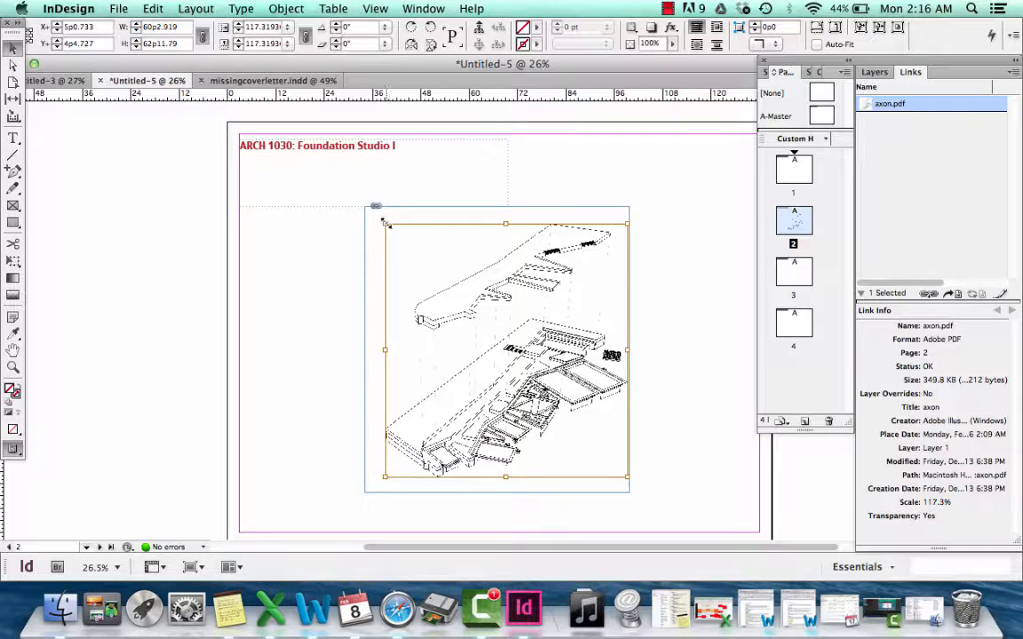
{"action": "left_click_drag", "start_coordinate": [383, 223], "coordinate": [425, 275]}
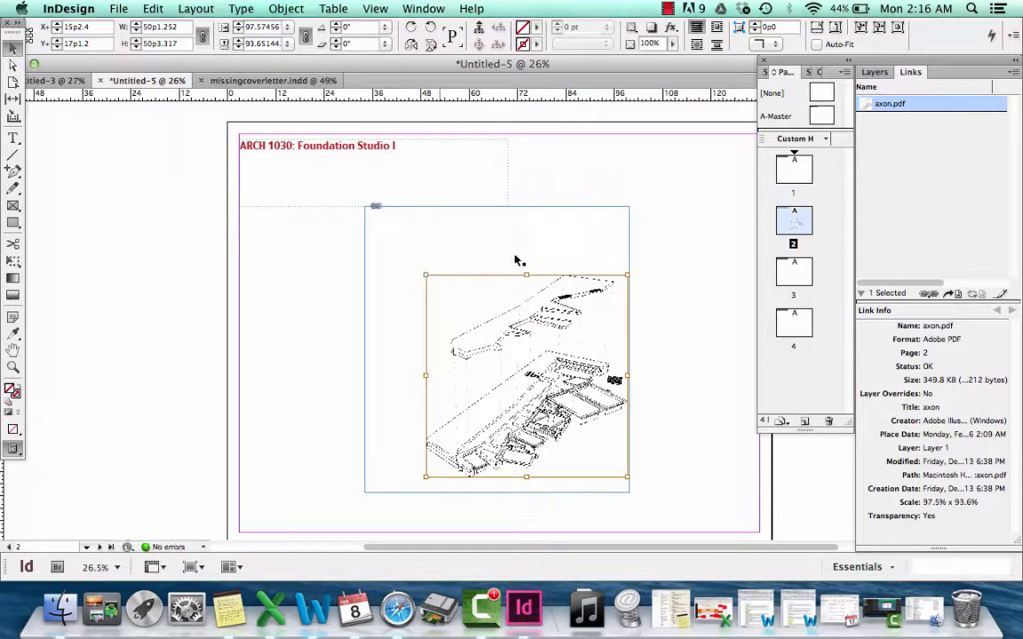
{"action": "left_click", "coordinate": [590, 245]}
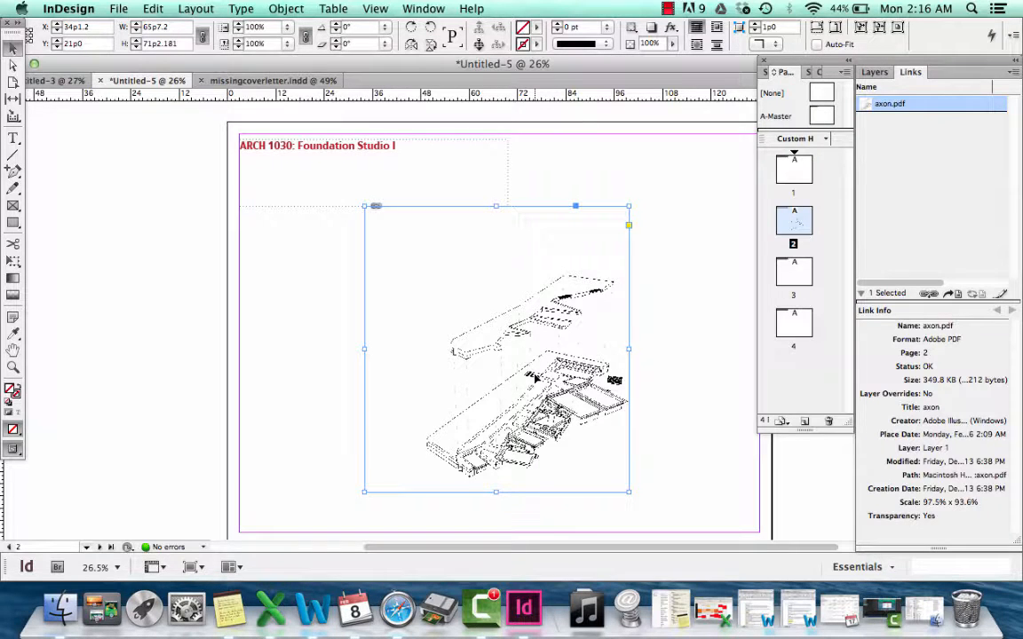
Turn on Auto-Fit for the axon.pdf frame, enlarge the frame to about 73p8 by 80p0, and deselect it
{"action": "left_click", "coordinate": [817, 44]}
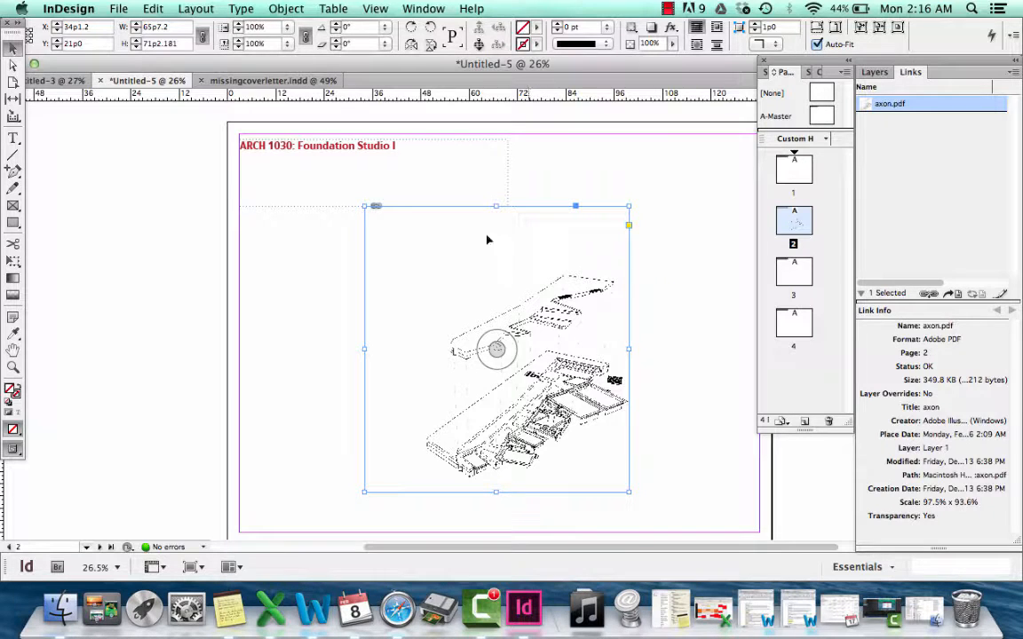
{"action": "left_click_drag", "start_coordinate": [371, 207], "coordinate": [335, 210]}
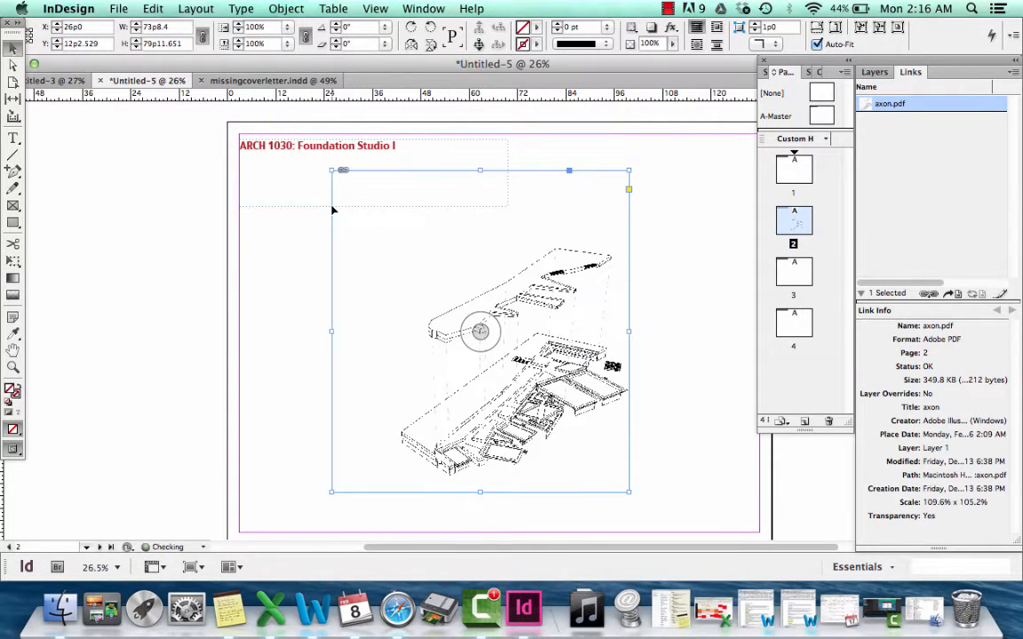
{"action": "left_click", "coordinate": [704, 281]}
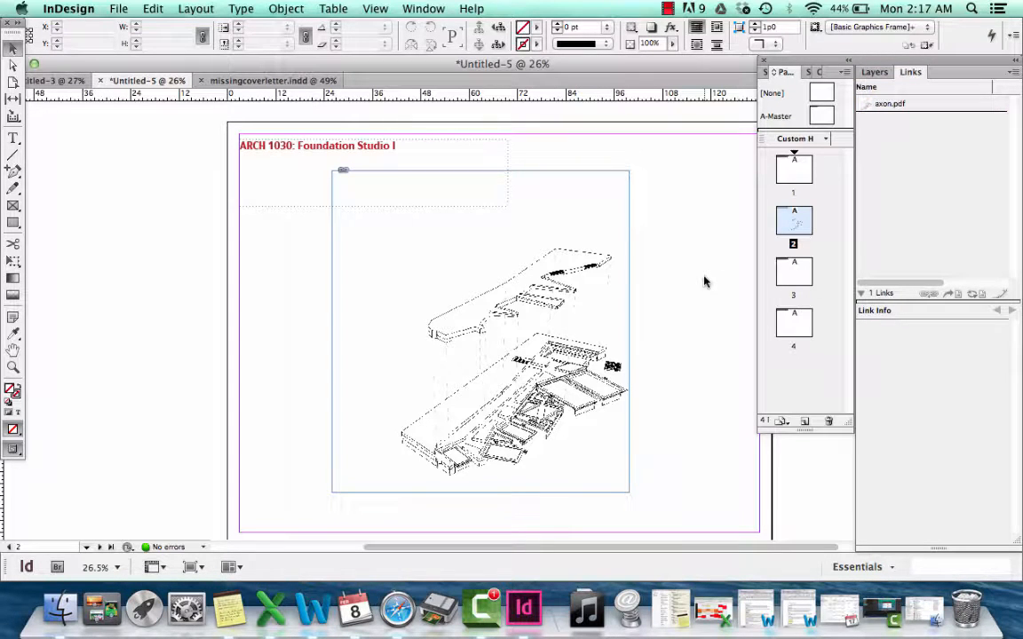
Enlarge the drawing inside the axon.pdf frame to about 73p4 by 73p7, and move the frame to about X 36p3, Y 16p6
{"action": "double_click", "coordinate": [428, 298]}
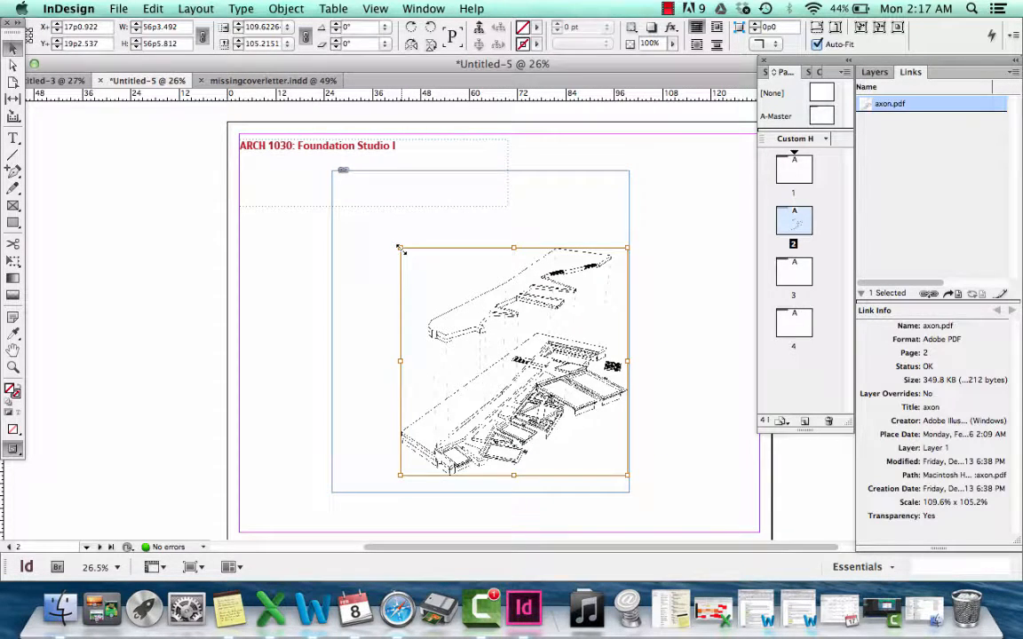
{"action": "left_click_drag", "start_coordinate": [400, 249], "coordinate": [331, 178]}
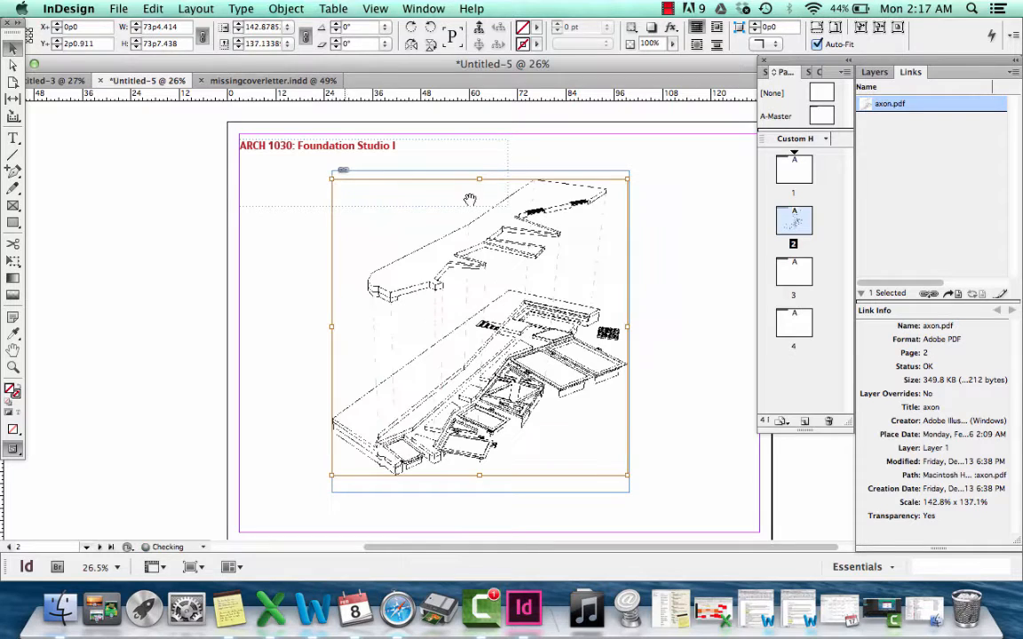
{"action": "left_click", "coordinate": [710, 293]}
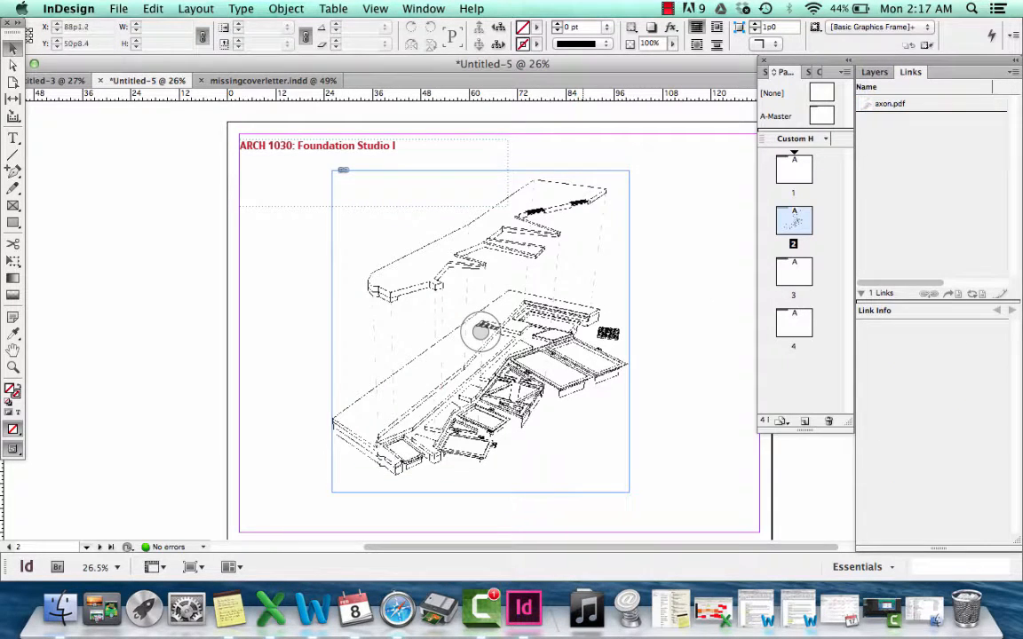
{"action": "left_click_drag", "start_coordinate": [480, 331], "coordinate": [521, 349]}
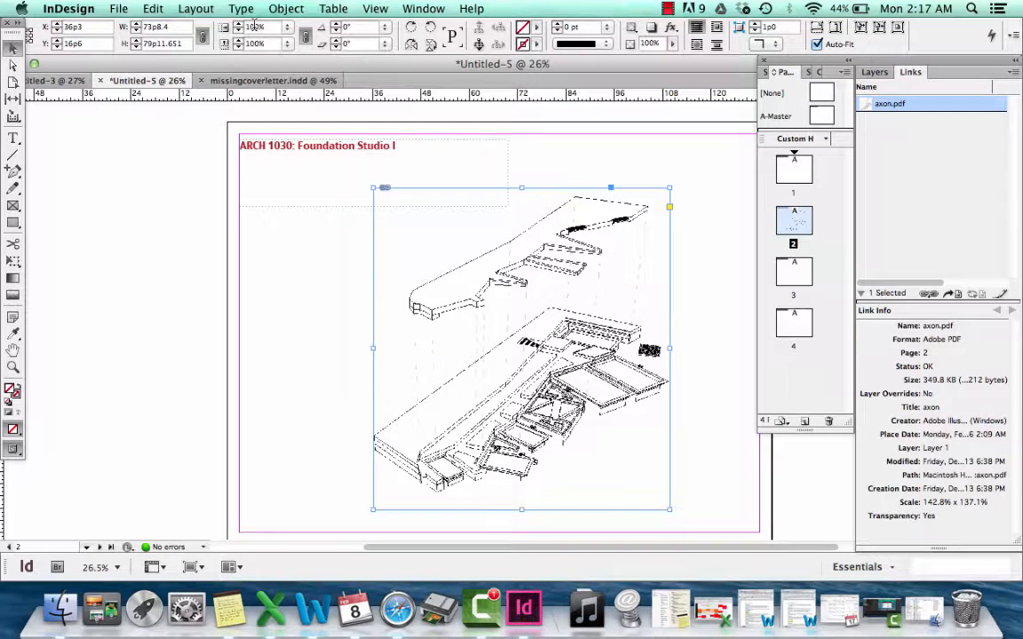
Try scaling the axon.pdf frame together with its drawing to 50%
{"action": "left_click_drag", "start_coordinate": [258, 27], "coordinate": [229, 23]}
{"action": "type", "text": "50"}
{"action": "key", "text": "Return"}
{"action": "left_click", "coordinate": [611, 330]}
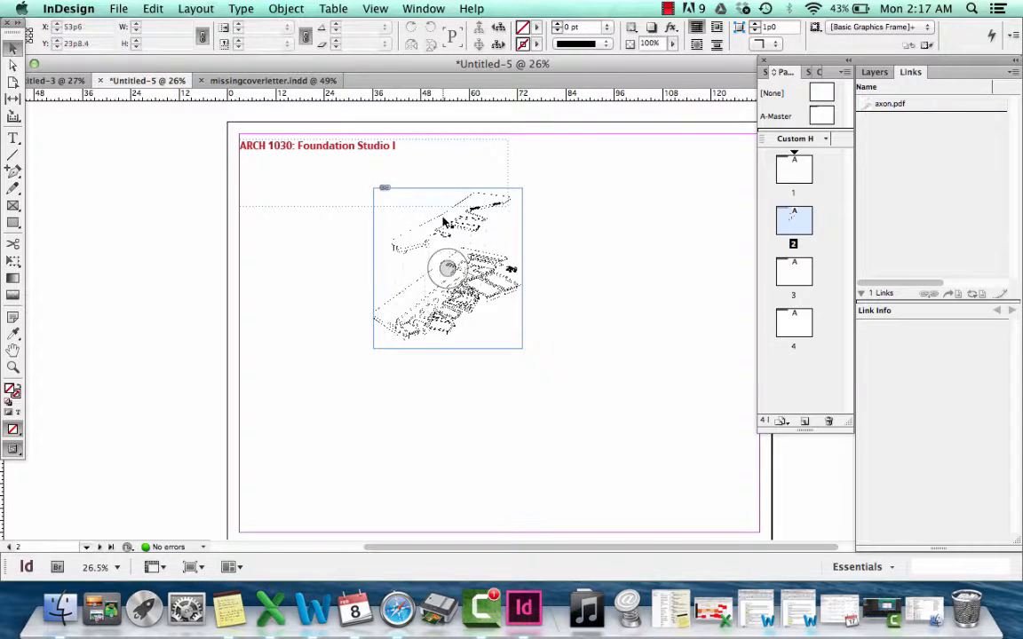
{"action": "left_click", "coordinate": [387, 225]}
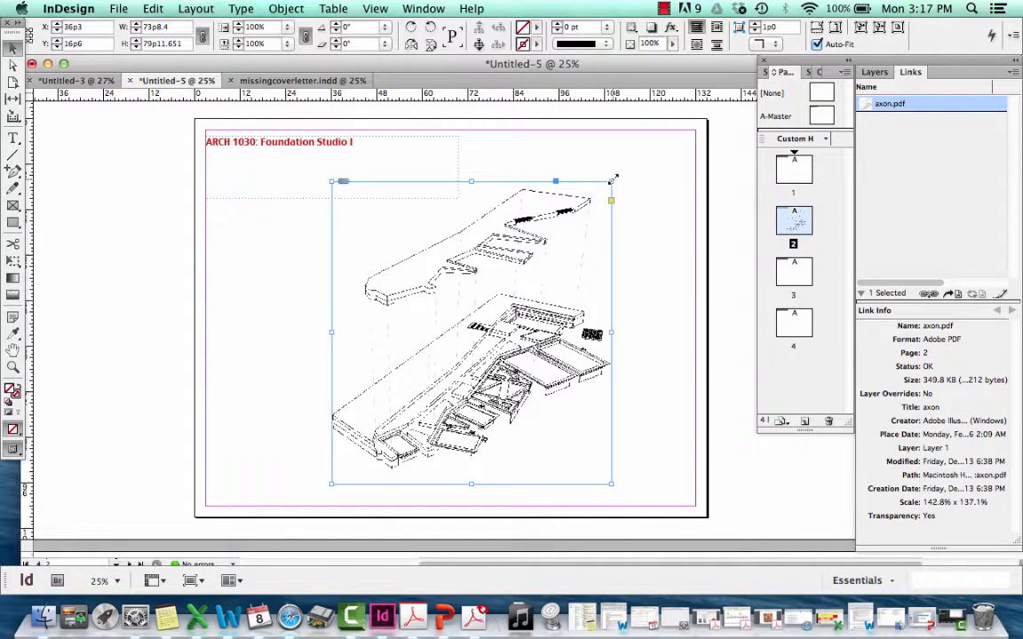
Examine the extents of the axon.pdf frame on page 2 relative to the neighbouring plans and sections
{"action": "mouse_move", "coordinate": [513, 294]}
{"action": "left_mouse_down"}
{"action": "mouse_move", "coordinate": [494, 317]}
{"action": "mouse_move", "coordinate": [561, 236]}
{"action": "mouse_move", "coordinate": [514, 290]}
{"action": "mouse_move", "coordinate": [530, 259]}
{"action": "mouse_move", "coordinate": [473, 268]}
{"action": "mouse_move", "coordinate": [520, 279]}
{"action": "left_mouse_up"}
{"action": "left_click", "coordinate": [561, 270]}
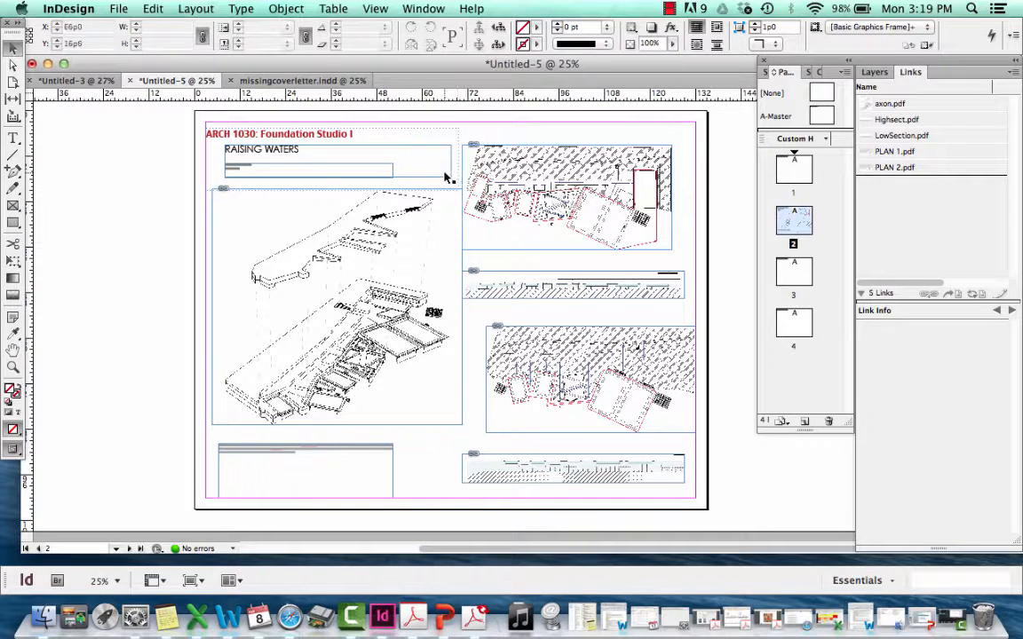
{"action": "left_click", "coordinate": [448, 257]}
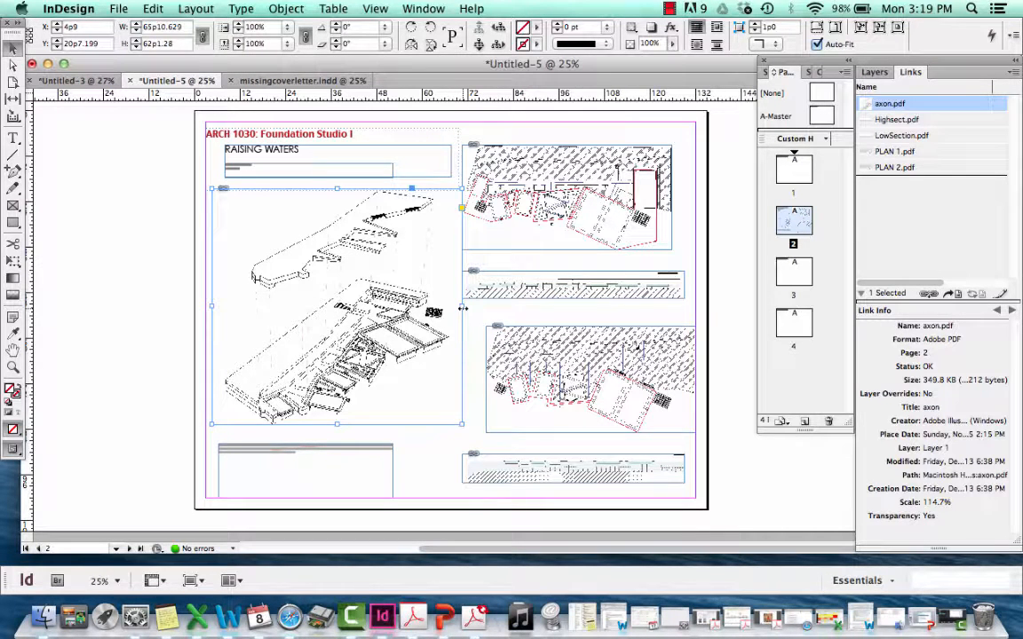
{"action": "left_click", "coordinate": [687, 128]}
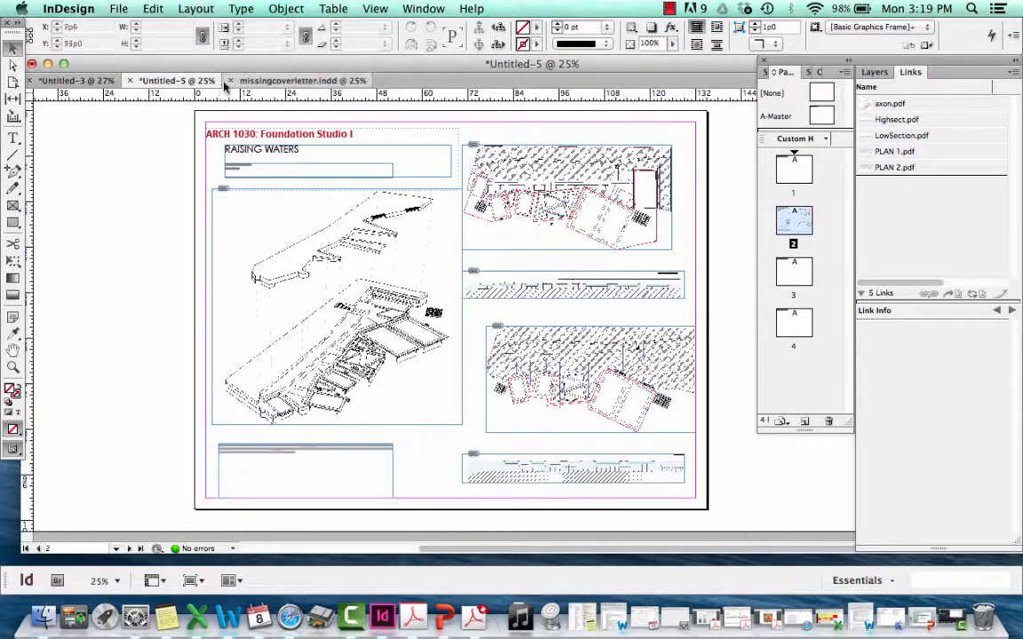
{"action": "left_click", "coordinate": [647, 299]}
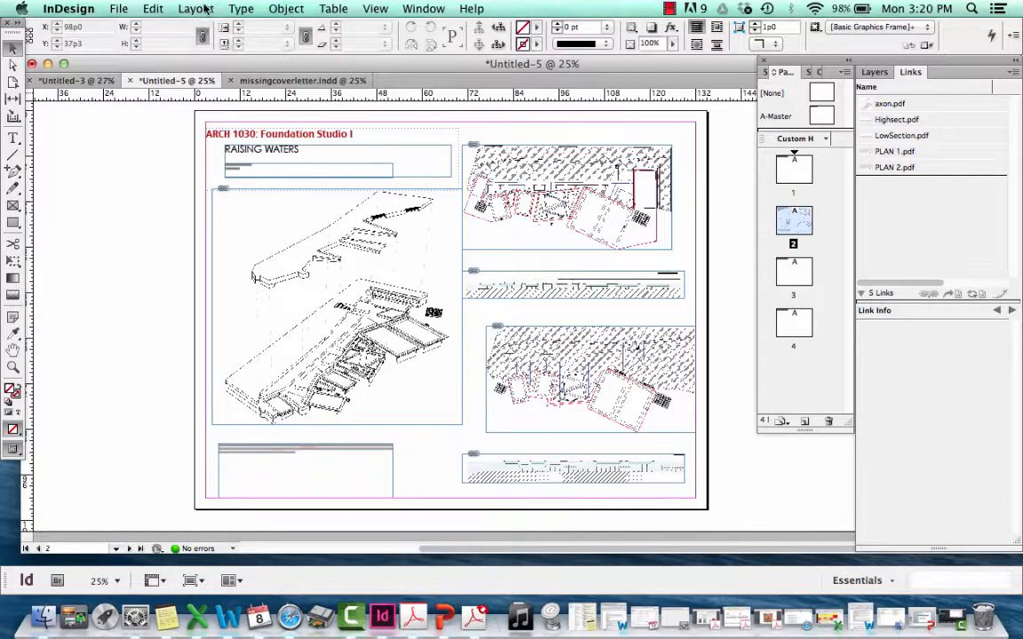
Start creating layout guides for page 2 with 3 rows and 4 columns
{"action": "left_click", "coordinate": [203, 8]}
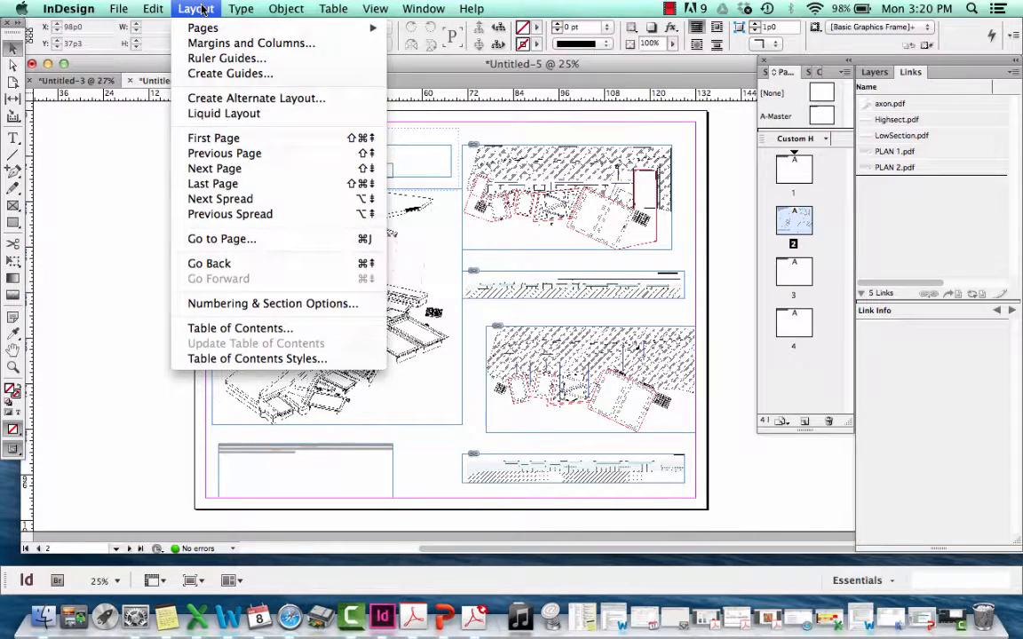
{"action": "left_click", "coordinate": [215, 74]}
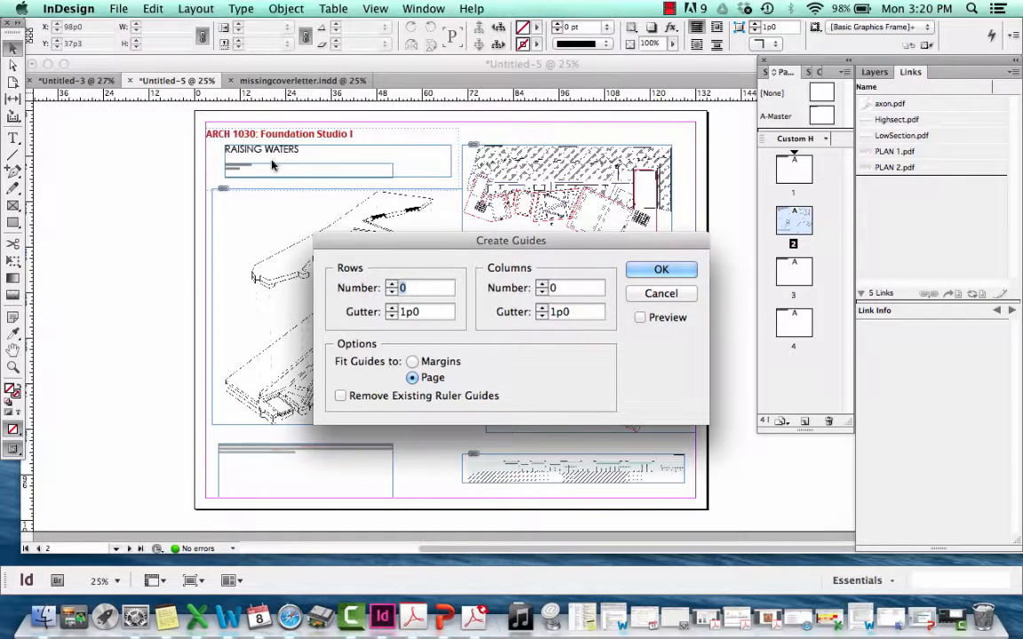
{"action": "type", "text": "3"}
{"action": "left_click", "coordinate": [541, 285]}
{"action": "left_click", "coordinate": [541, 285]}
{"action": "left_click", "coordinate": [541, 285]}
{"action": "left_click", "coordinate": [541, 285]}
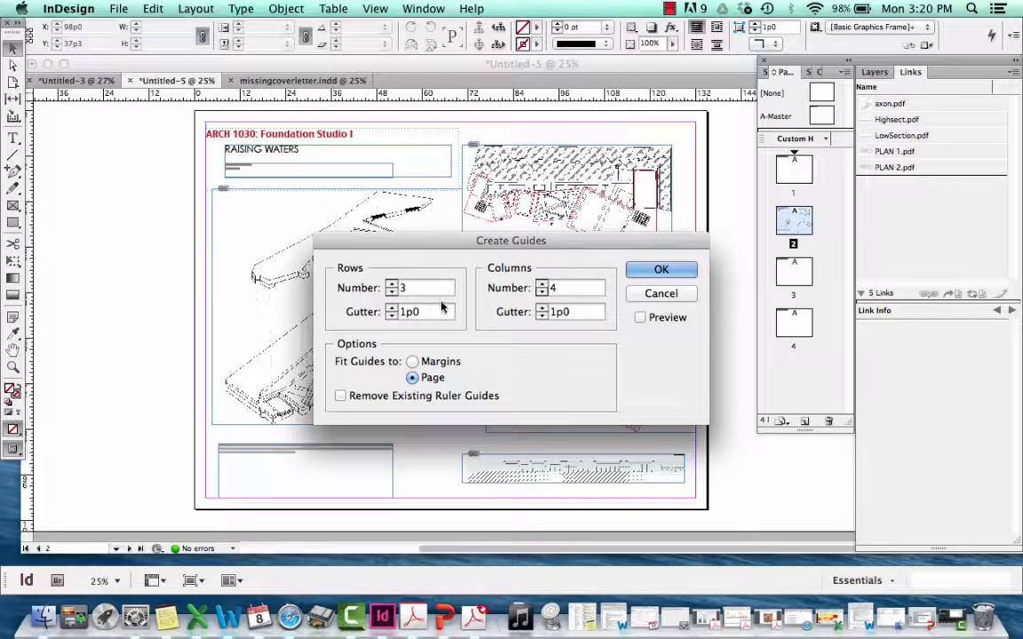
Set the row and column gutters to 2in each and create the guides fitted to the page
{"action": "left_click_drag", "start_coordinate": [431, 310], "coordinate": [325, 311]}
{"action": "type", "text": "2in"}
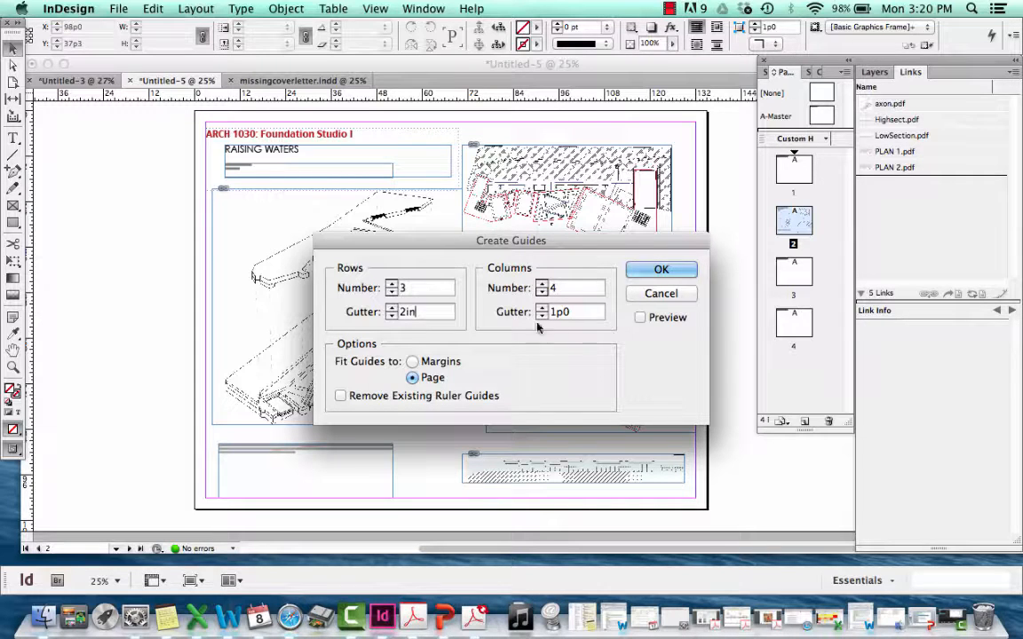
{"action": "left_click", "coordinate": [587, 311]}
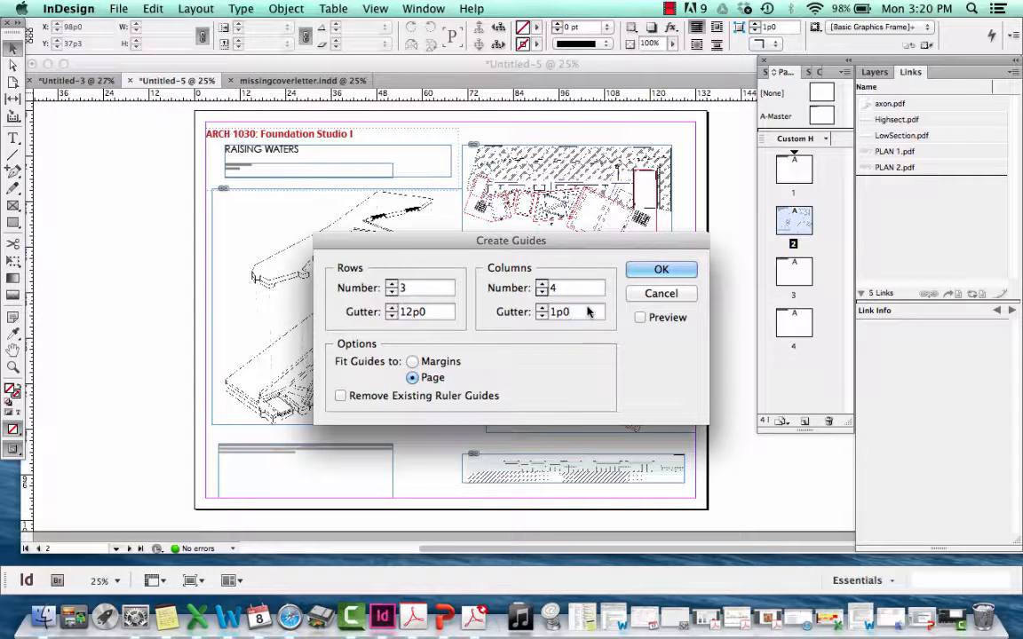
{"action": "left_click_drag", "start_coordinate": [587, 311], "coordinate": [486, 314]}
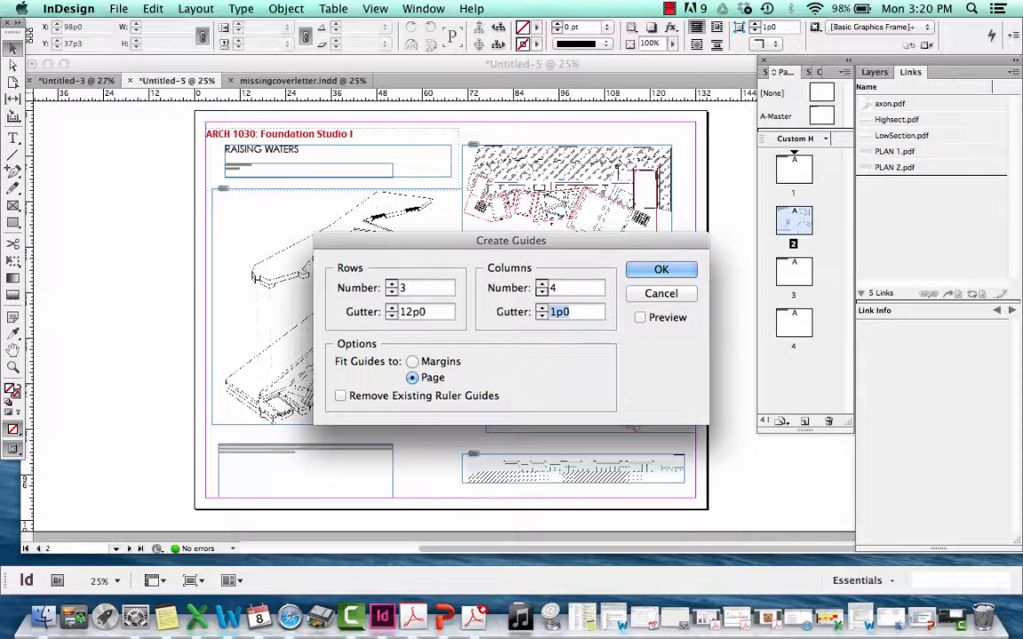
{"action": "type", "text": "2in"}
{"action": "left_click", "coordinate": [685, 270]}
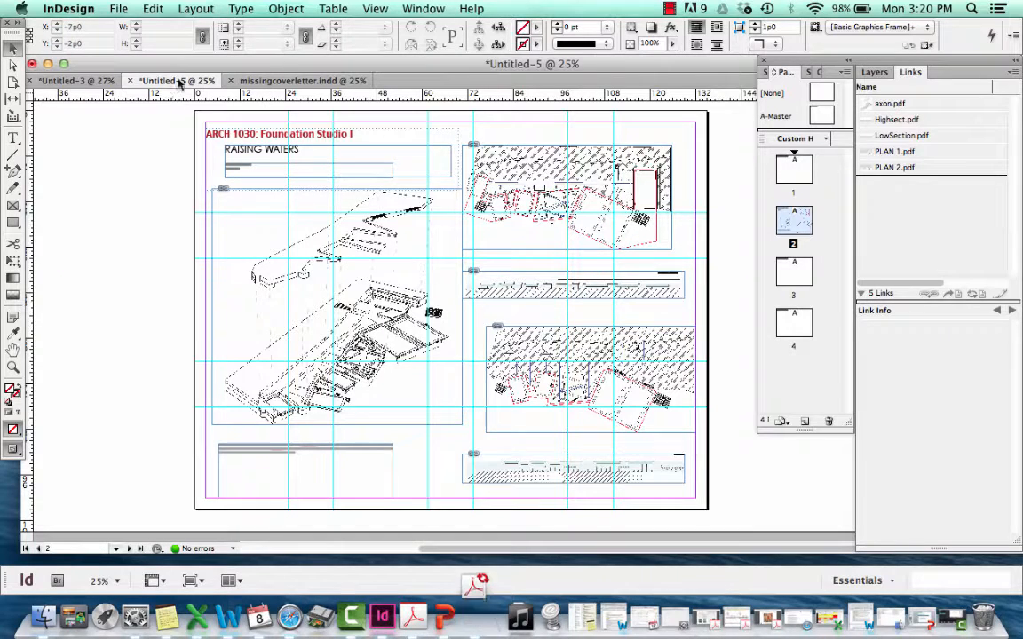
Add a vertical ruler guide at about X 8p0 along the RAISING WATERS text and align the text frame below the axon drawing to it
{"action": "left_click_drag", "start_coordinate": [181, 81], "coordinate": [197, 81]}
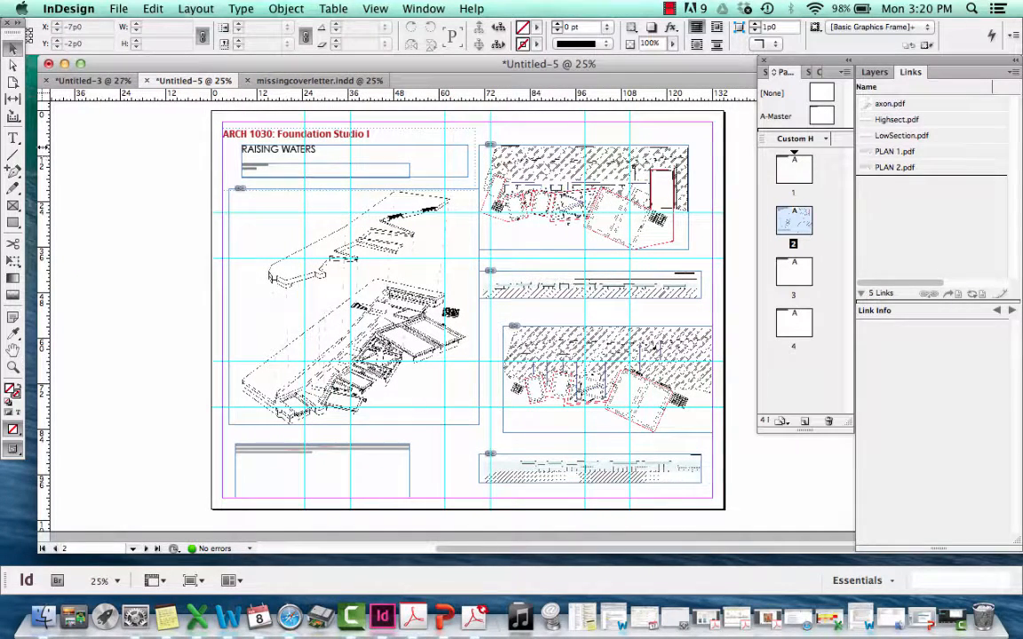
{"action": "left_click_drag", "start_coordinate": [40, 133], "coordinate": [243, 146]}
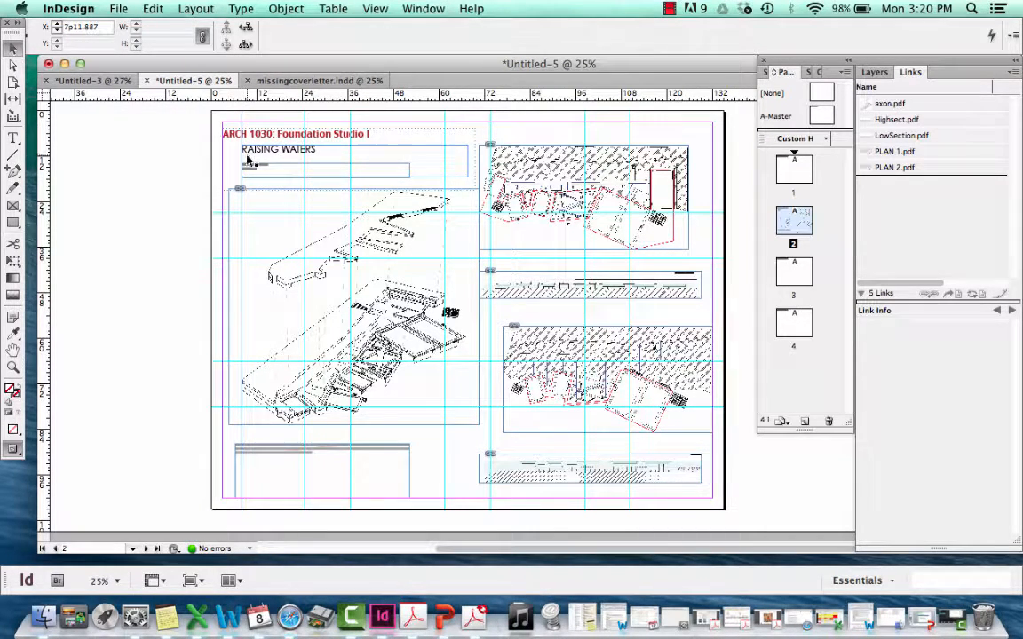
{"action": "left_click", "coordinate": [257, 483]}
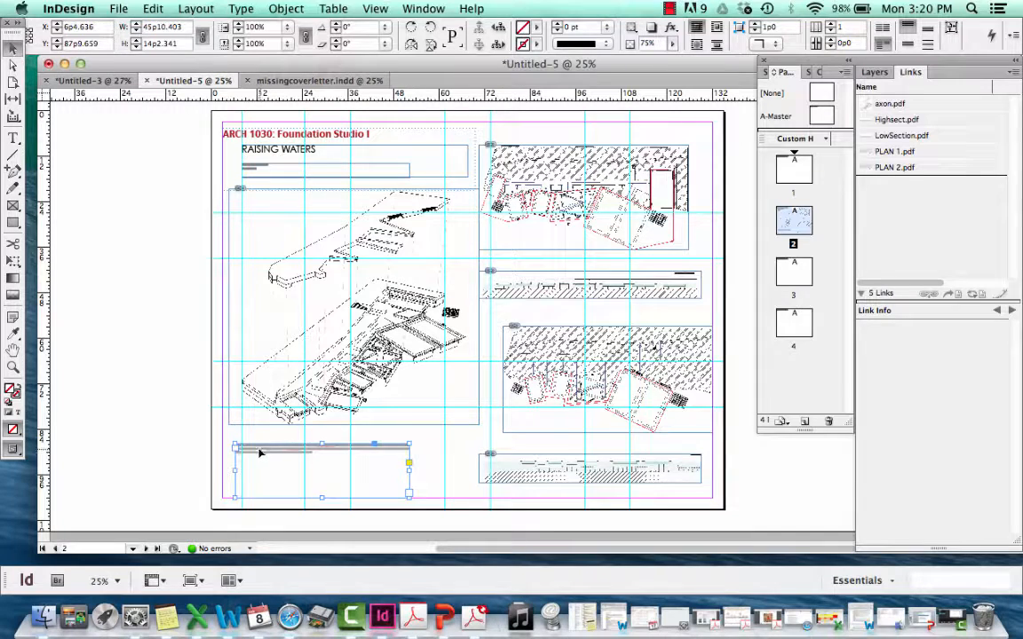
{"action": "left_click_drag", "start_coordinate": [260, 454], "coordinate": [265, 454]}
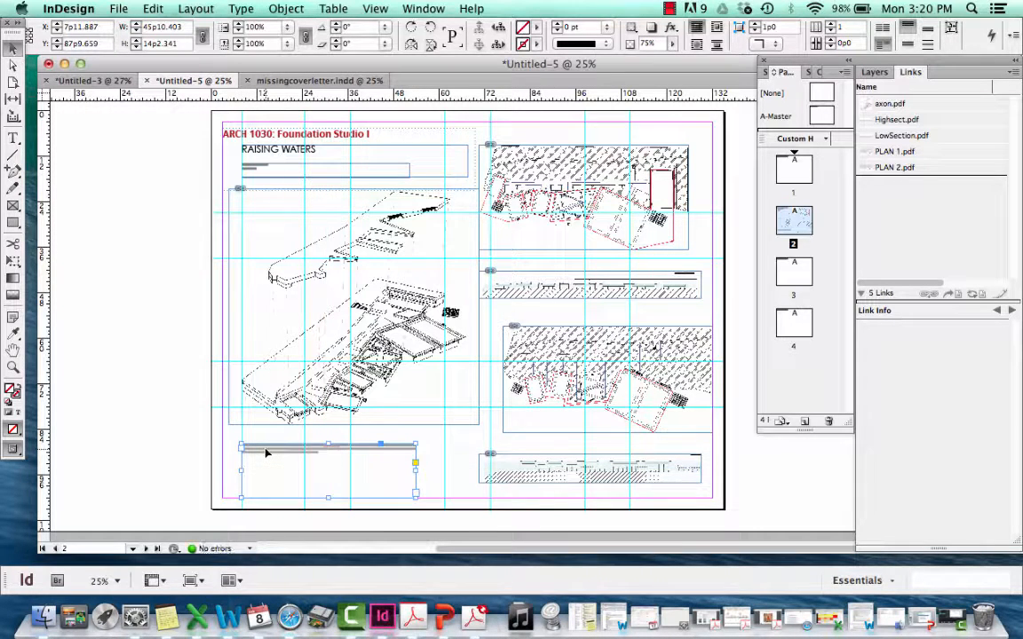
{"action": "left_click", "coordinate": [267, 435]}
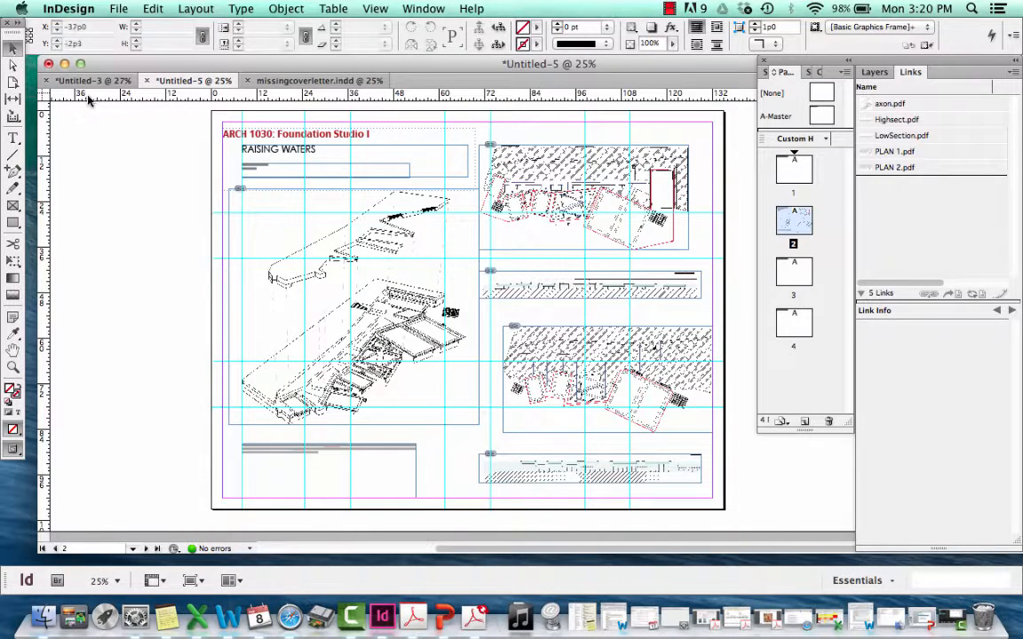
Add horizontal ruler guides at Y 9p0 along the top of the RAISING WATERS frame and at the axon frame's bottom edge
{"action": "left_click_drag", "start_coordinate": [84, 88], "coordinate": [87, 146]}
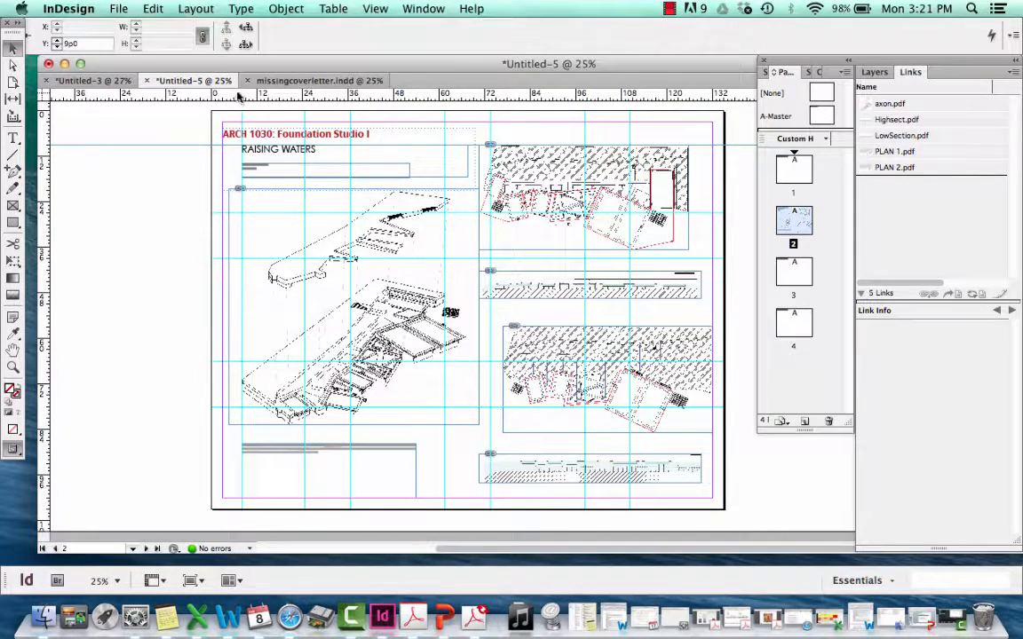
{"action": "left_click_drag", "start_coordinate": [237, 95], "coordinate": [240, 423]}
{"action": "left_click", "coordinate": [183, 346]}
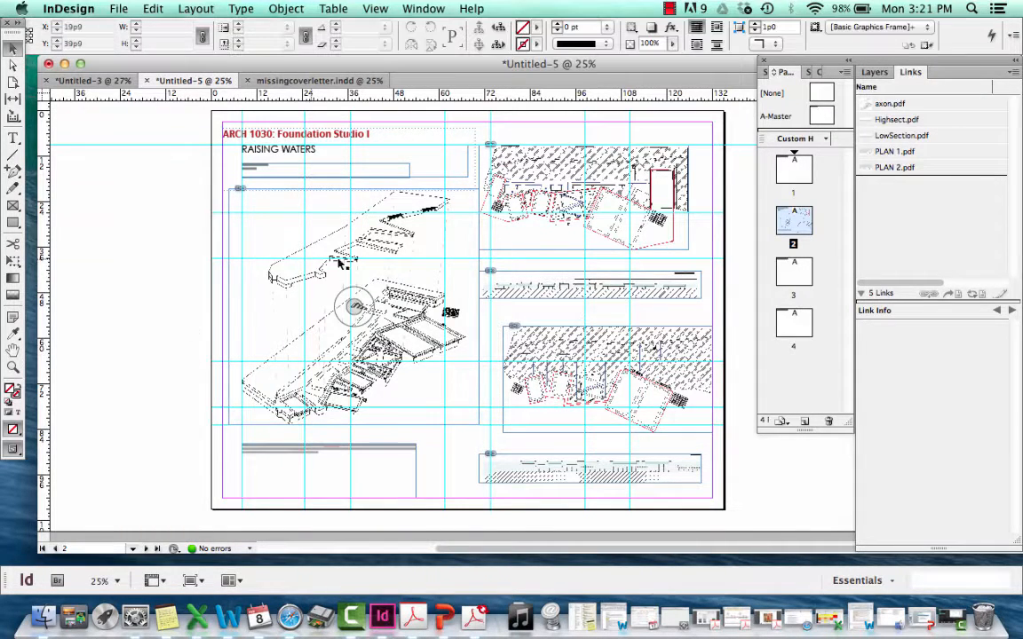
Hide all guides in the document
{"action": "right_click", "coordinate": [474, 263]}
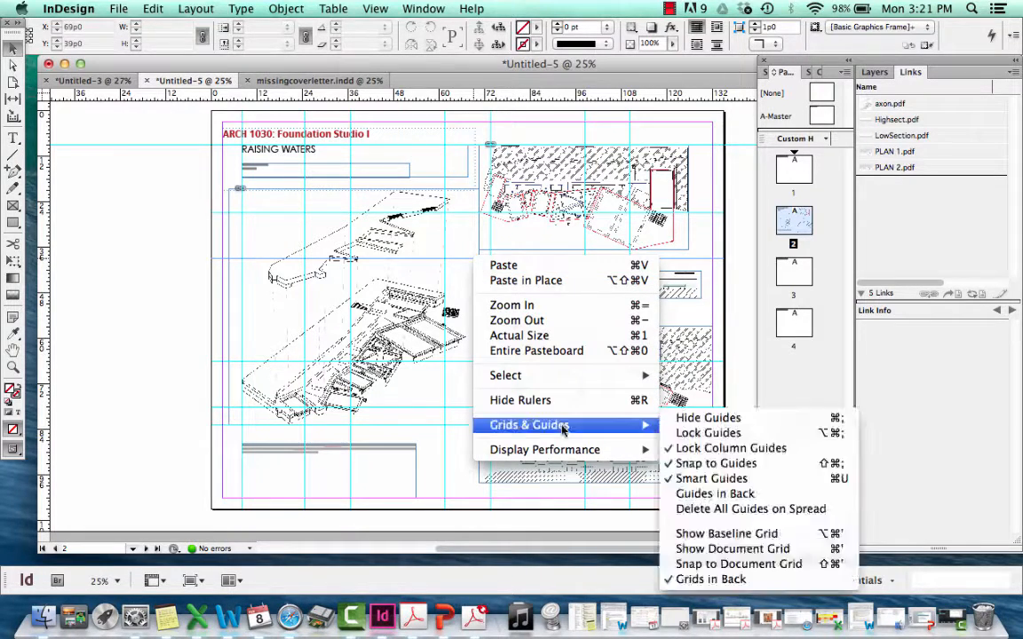
{"action": "mouse_move", "coordinate": [549, 431]}
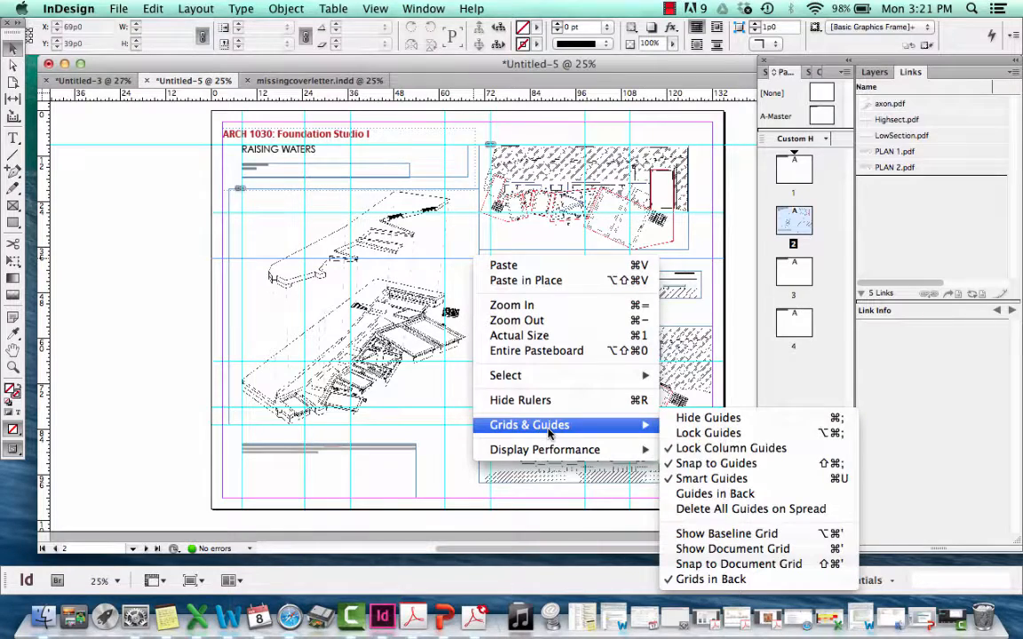
{"action": "left_click", "coordinate": [734, 419]}
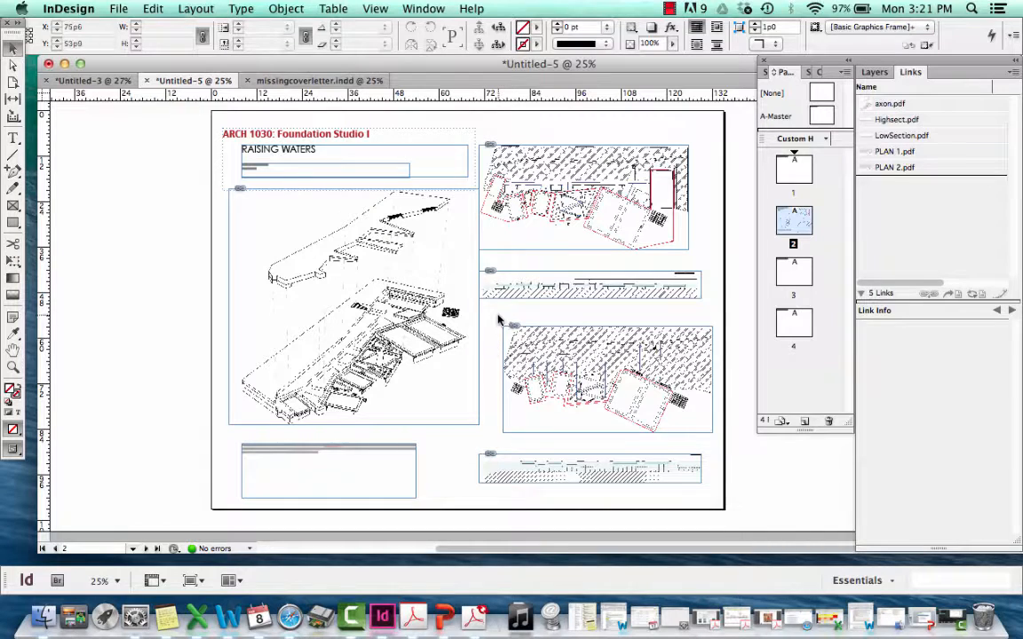
Add a vertical ruler guide at X 45p6 and show all the hidden guides in the document
{"action": "left_click_drag", "start_coordinate": [42, 148], "coordinate": [384, 166]}
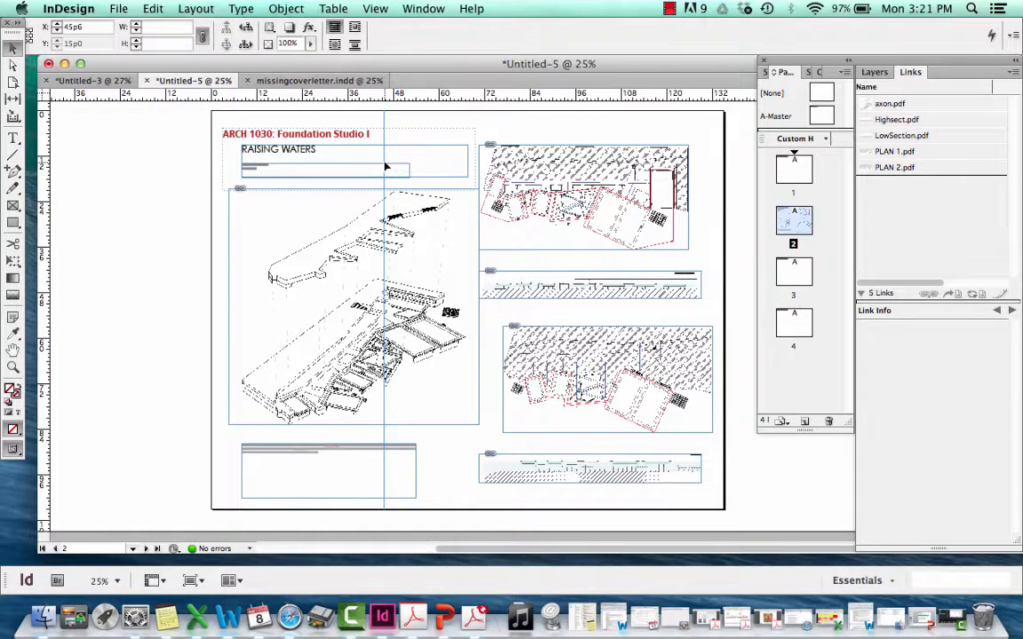
{"action": "key", "text": "super+semicolon"}
{"action": "left_click", "coordinate": [111, 155]}
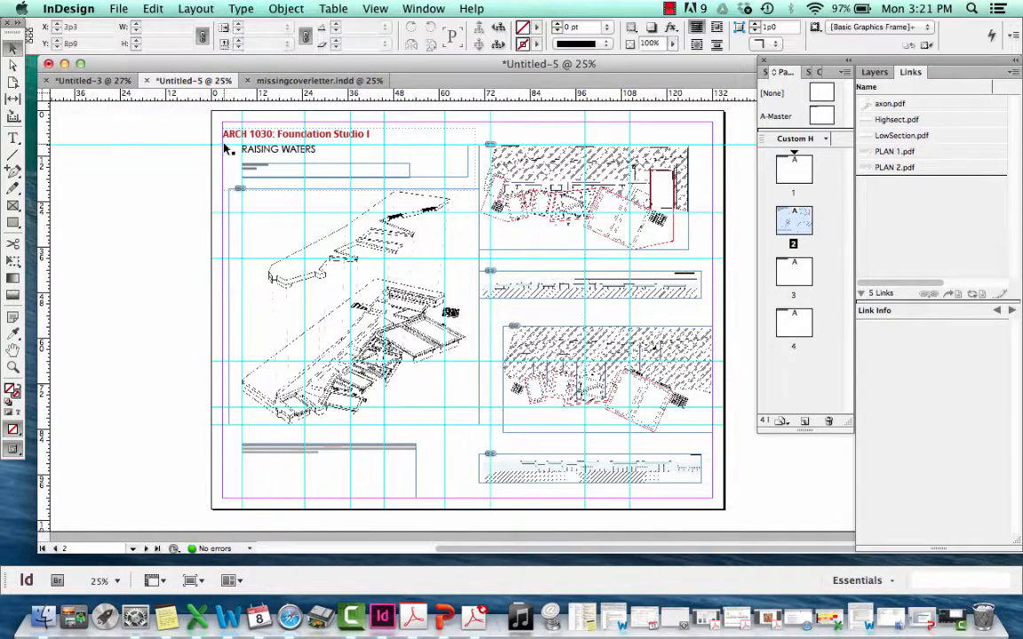
Delete the horizontal guides at Y 9p0 and across the upper axon drawing, plus all vertical guides from about X 36p0 rightward
{"action": "left_click", "coordinate": [190, 145]}
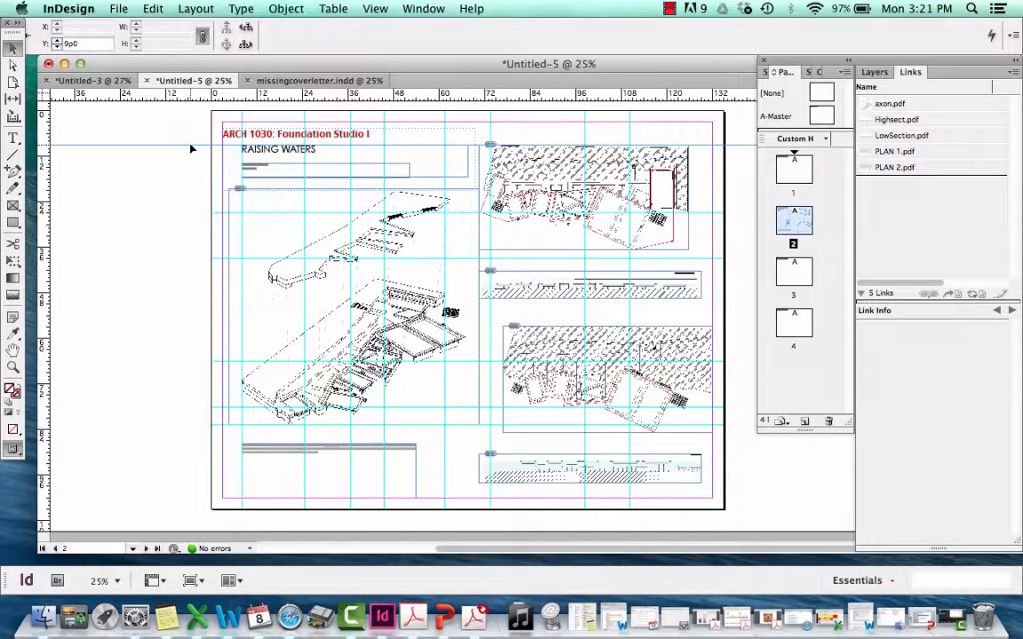
{"action": "key", "text": "Delete"}
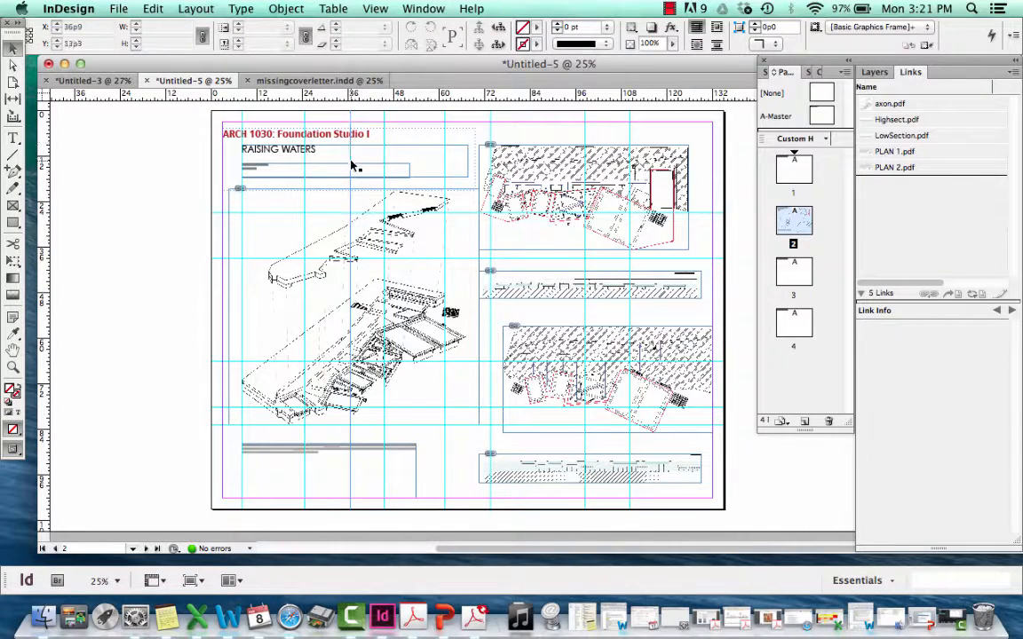
{"action": "left_click", "coordinate": [406, 153]}
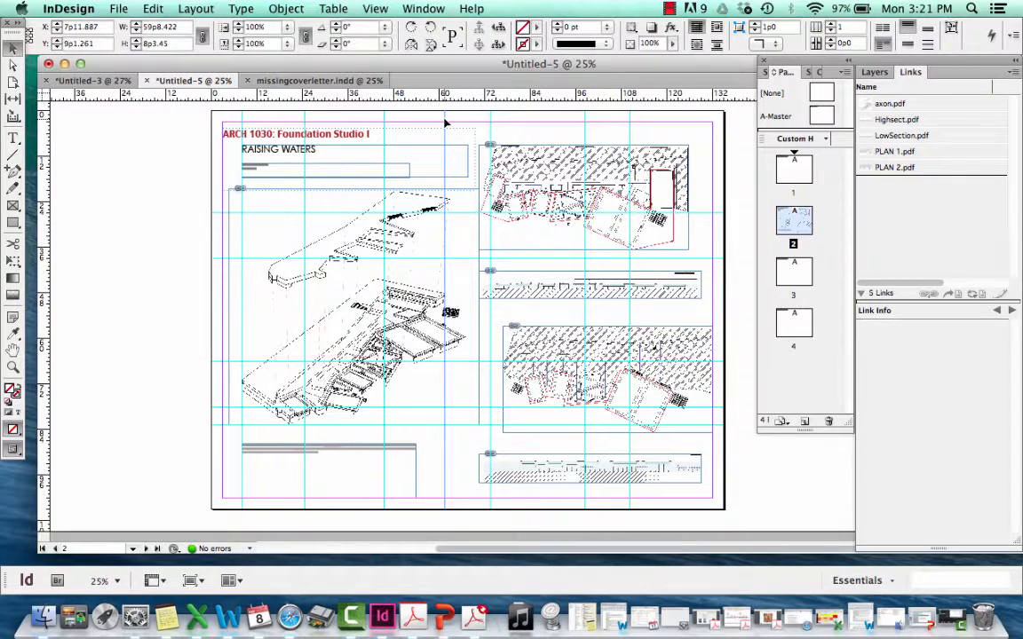
{"action": "left_click", "coordinate": [450, 123]}
{"action": "left_click", "coordinate": [490, 126]}
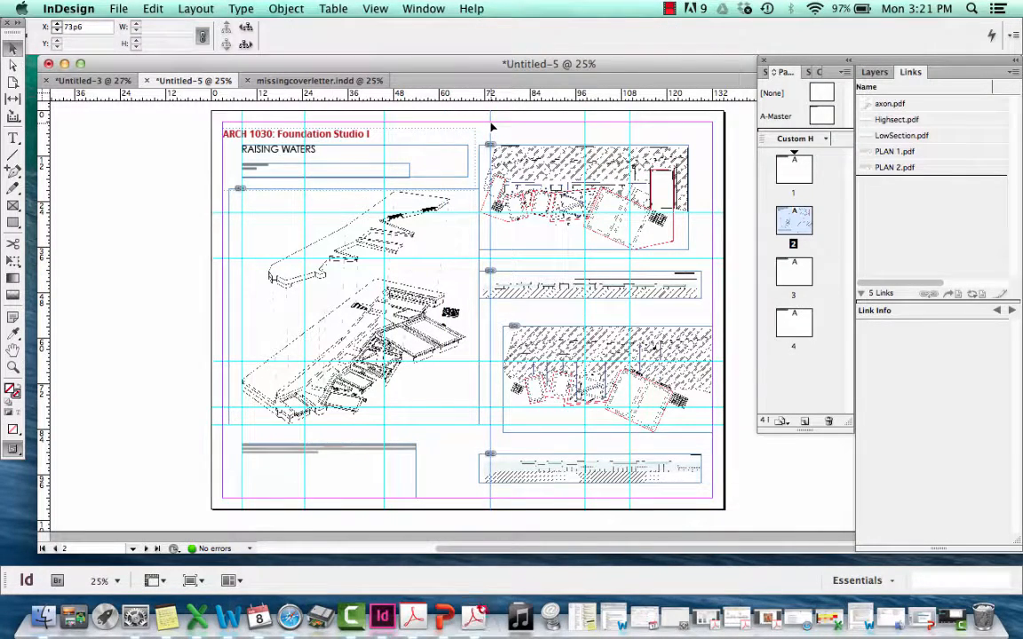
{"action": "key", "text": "Delete"}
{"action": "left_click_drag", "start_coordinate": [632, 136], "coordinate": [547, 120]}
{"action": "key", "text": "Delete"}
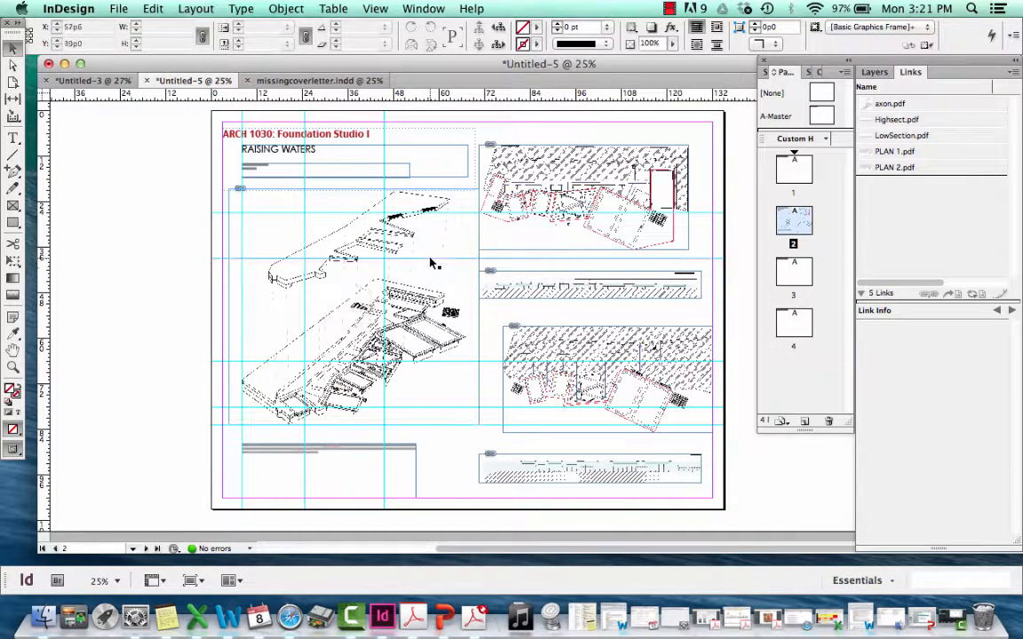
{"action": "left_click", "coordinate": [384, 272]}
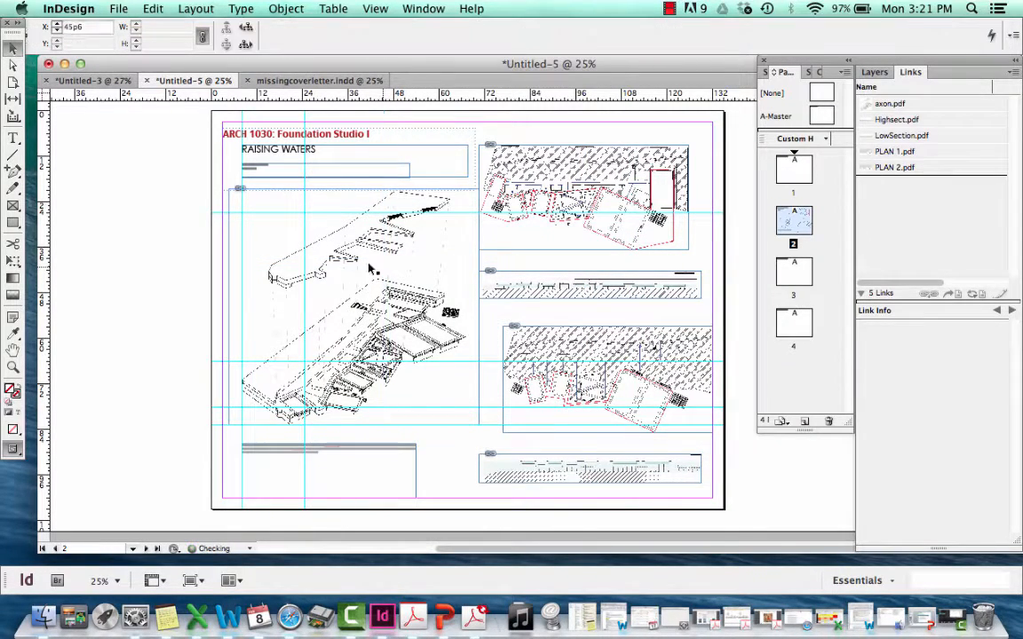
{"action": "key", "text": "Delete"}
Move the spare vertical guide to about X 76p9, along the lower plan frame's edge, and align the upper plan drawing to it
{"action": "left_click_drag", "start_coordinate": [304, 231], "coordinate": [504, 210]}
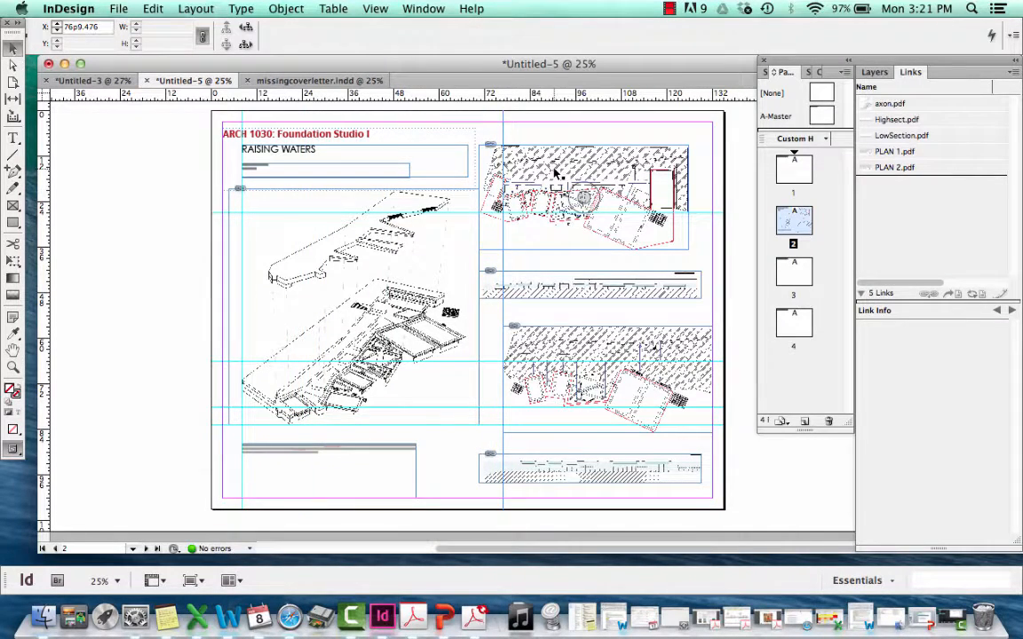
{"action": "left_click_drag", "start_coordinate": [556, 173], "coordinate": [581, 160]}
{"action": "left_click", "coordinate": [582, 126]}
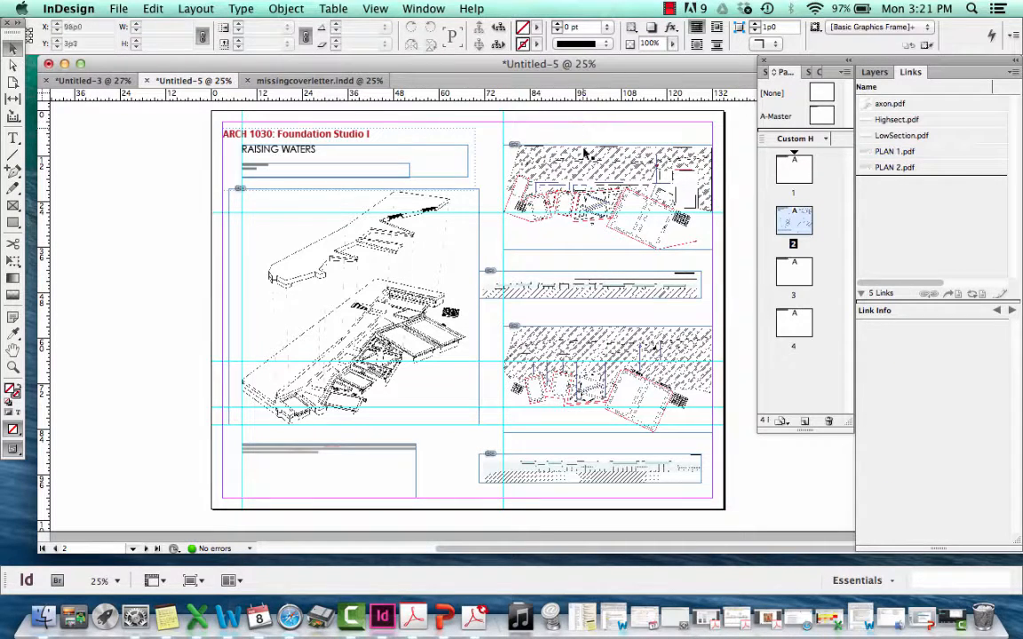
Shift the LowSection and Highsect frames to the right margin with Auto-Fit off and crop their left edges to the vertical guide
{"action": "left_click_drag", "start_coordinate": [532, 286], "coordinate": [542, 283]}
{"action": "left_click", "coordinate": [818, 45]}
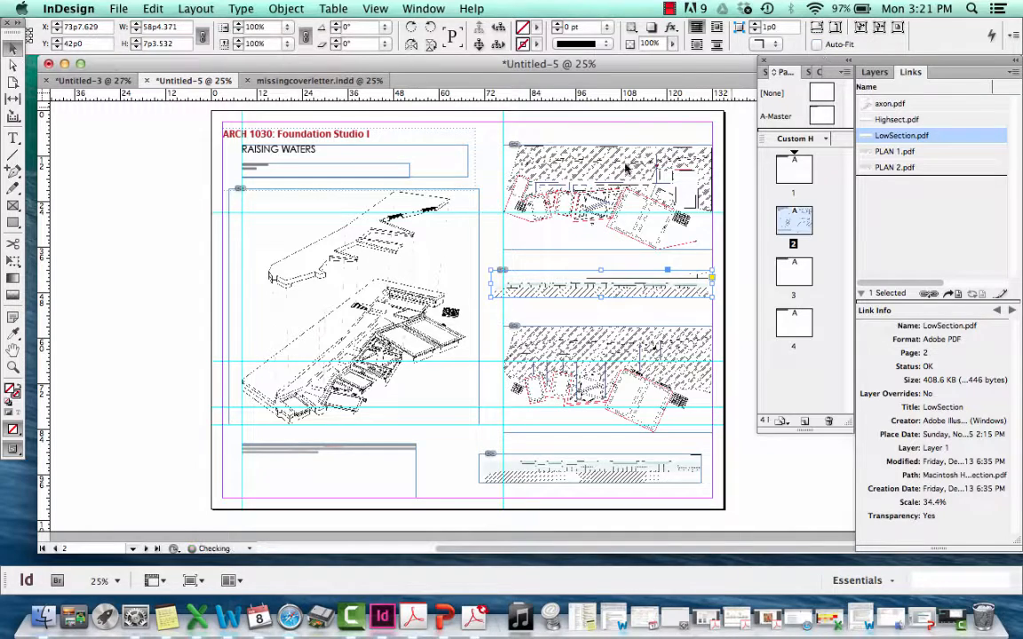
{"action": "left_click_drag", "start_coordinate": [489, 283], "coordinate": [503, 283]}
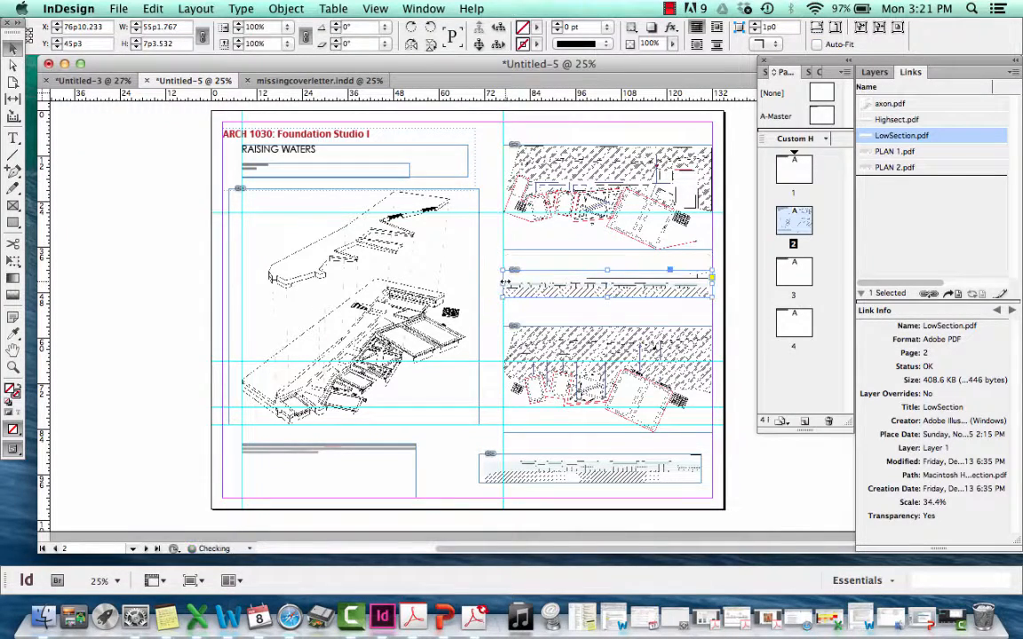
{"action": "left_click_drag", "start_coordinate": [586, 468], "coordinate": [544, 461]}
{"action": "left_click", "coordinate": [539, 441]}
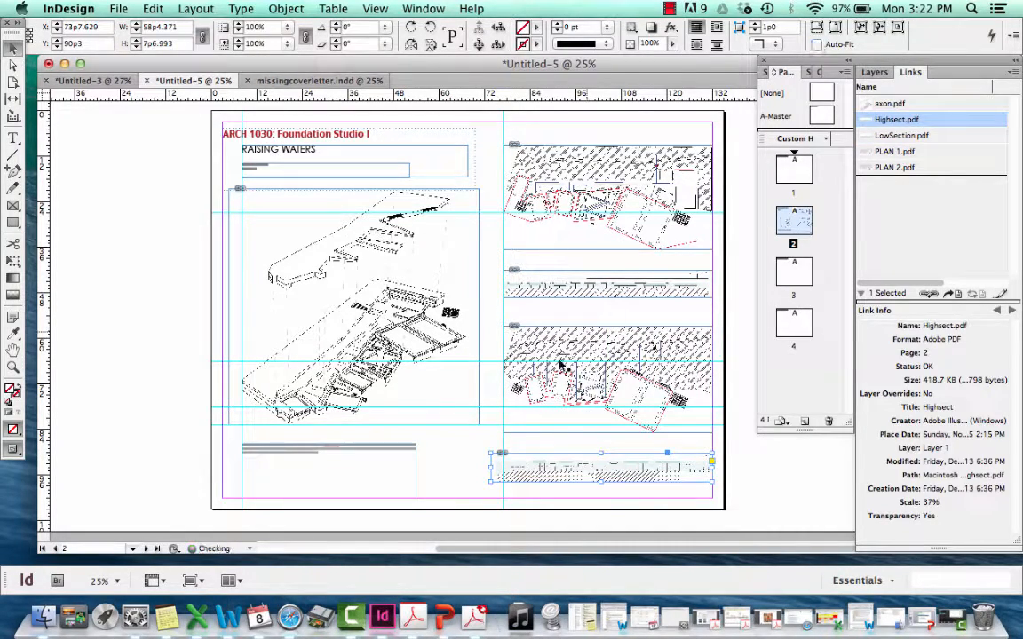
Replace the text in the frame below the axon drawing with placeholder text filling the frame
{"action": "key", "text": "t"}
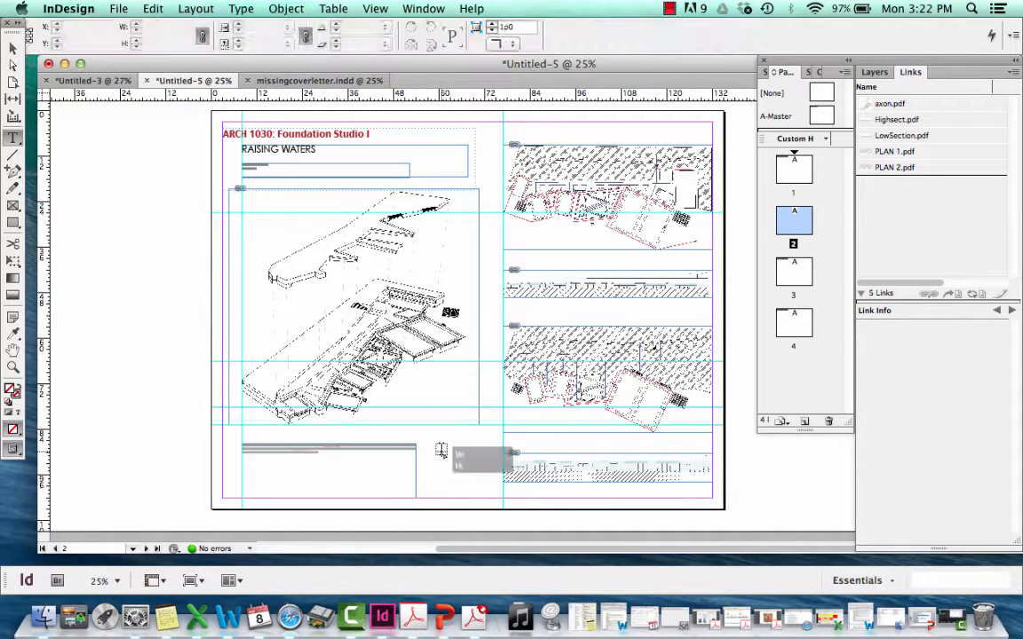
{"action": "left_click", "coordinate": [341, 468]}
{"action": "left_click", "coordinate": [331, 454]}
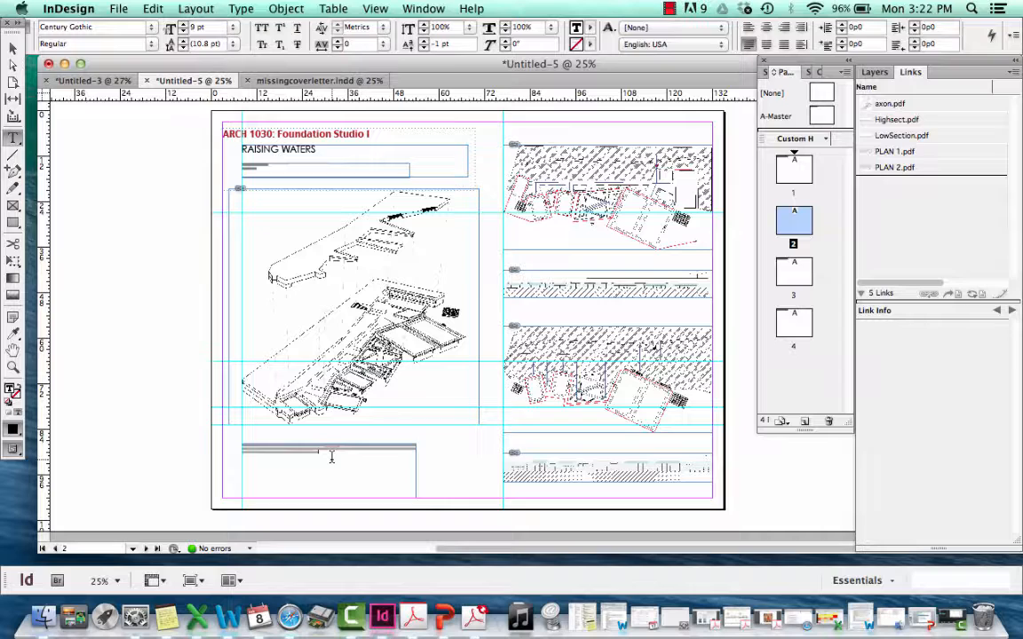
{"action": "left_click_drag", "start_coordinate": [332, 456], "coordinate": [264, 441]}
{"action": "key", "text": "BackSpace"}
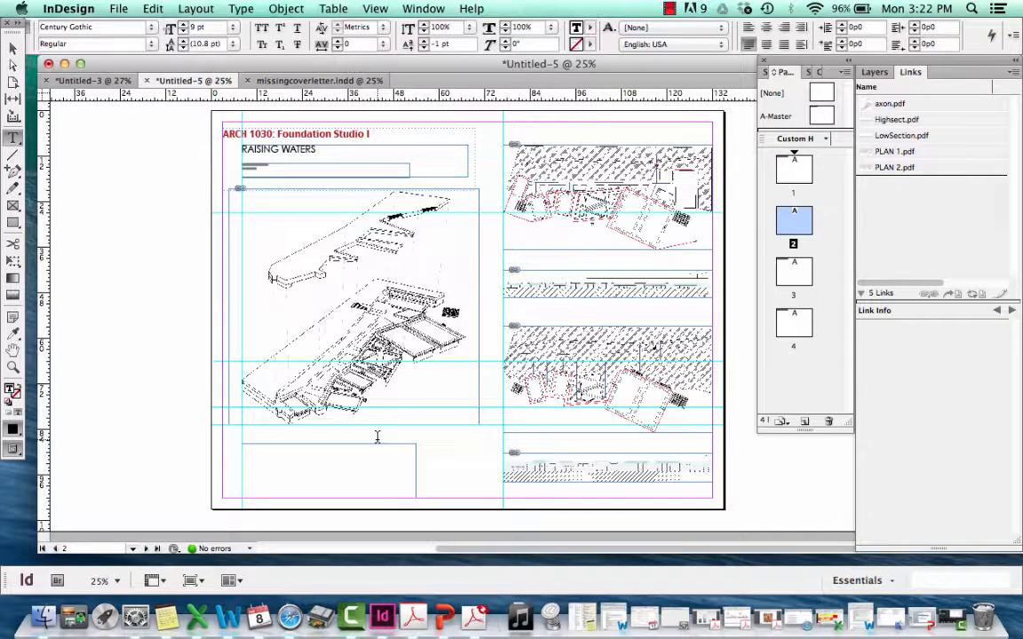
{"action": "left_click", "coordinate": [241, 9]}
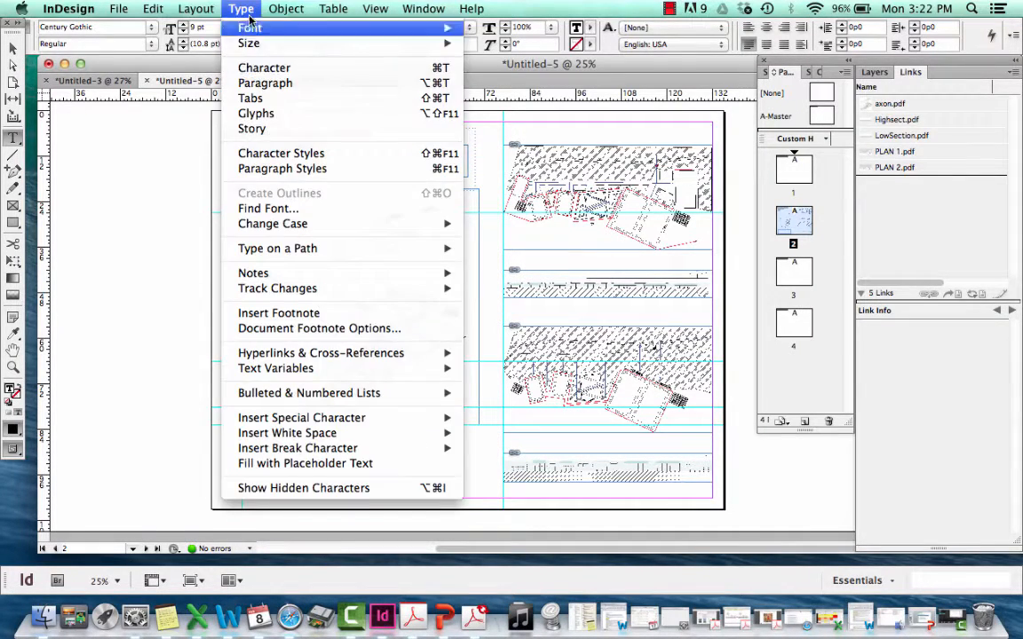
{"action": "left_click", "coordinate": [144, 247]}
{"action": "left_click", "coordinate": [241, 8]}
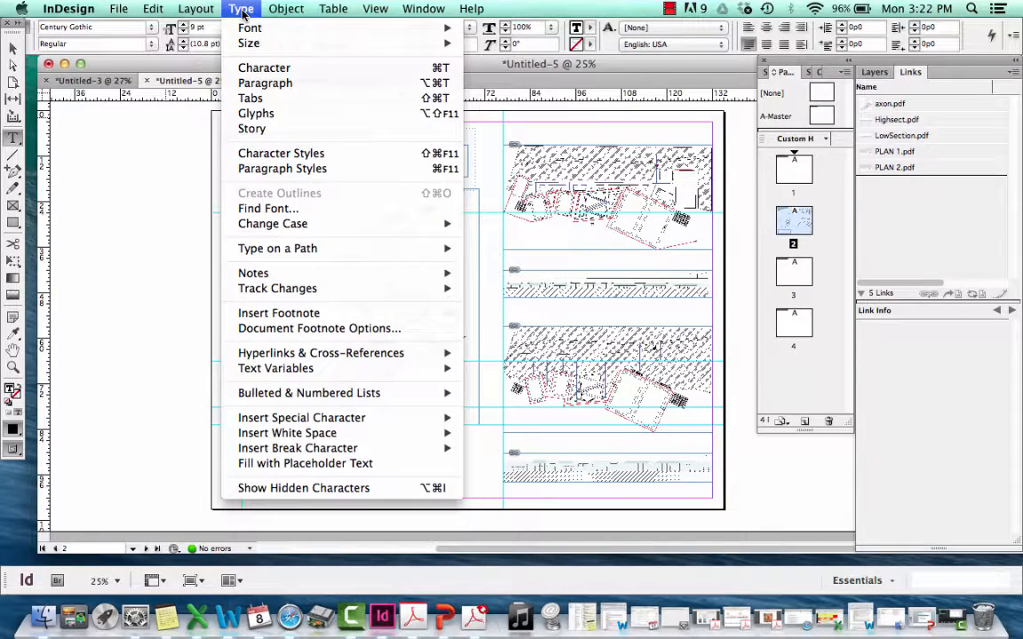
{"action": "left_click", "coordinate": [324, 463]}
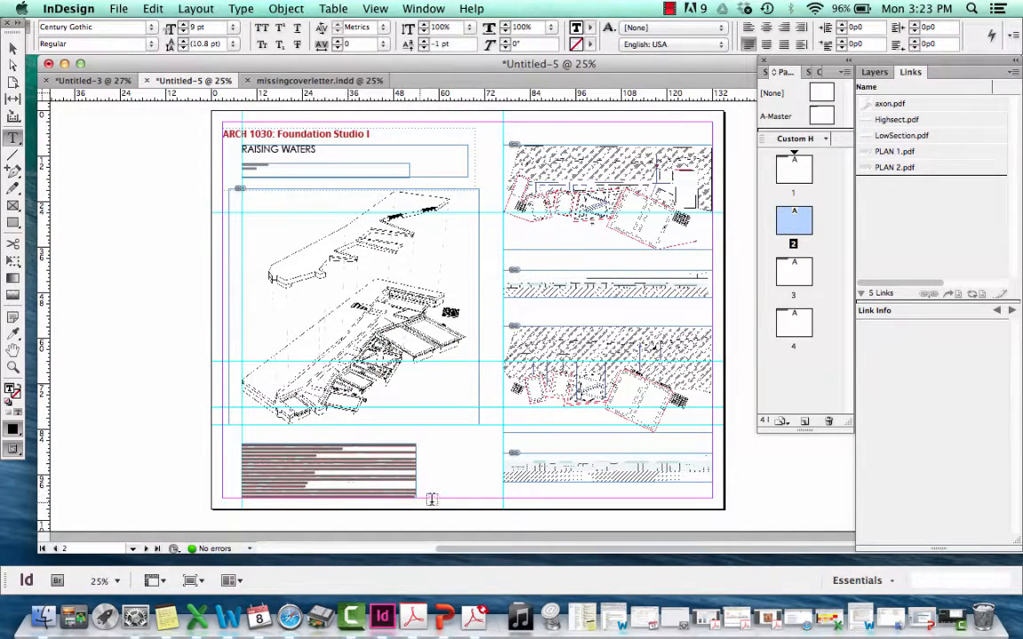
Resize the placeholder text frame below the axon drawing to about 40p6 wide by 12p6 high
{"action": "left_click_drag", "start_coordinate": [415, 493], "coordinate": [249, 441]}
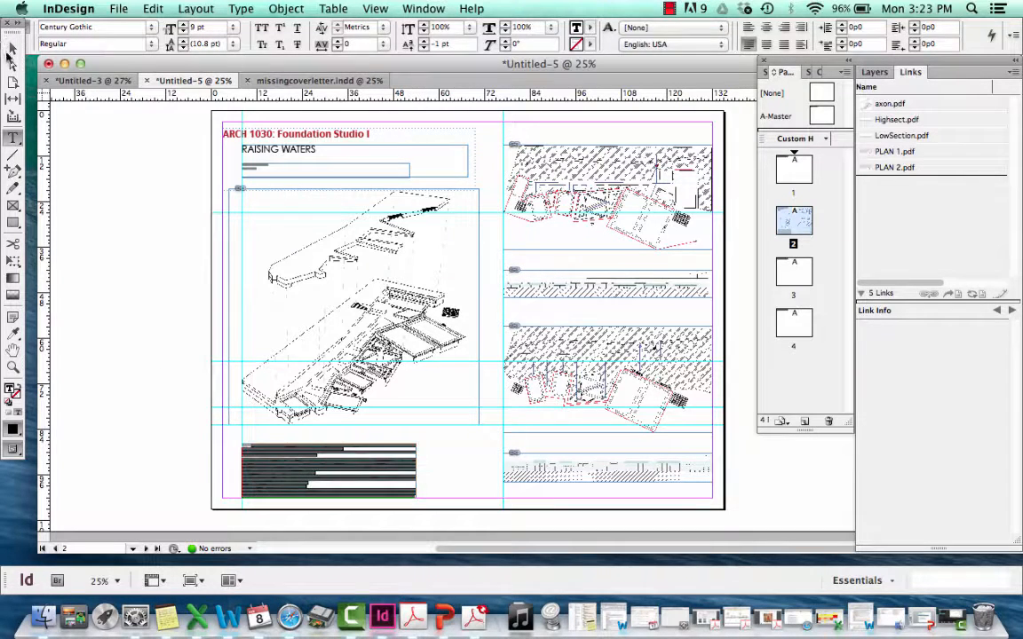
{"action": "left_click", "coordinate": [12, 46]}
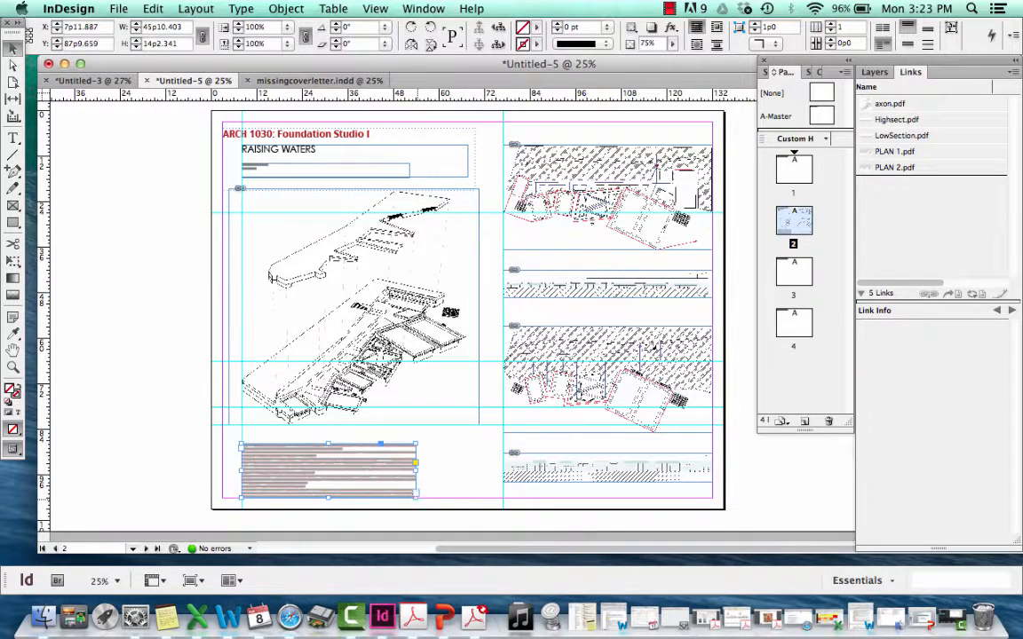
{"action": "left_click_drag", "start_coordinate": [415, 498], "coordinate": [395, 490]}
{"action": "left_click", "coordinate": [462, 474]}
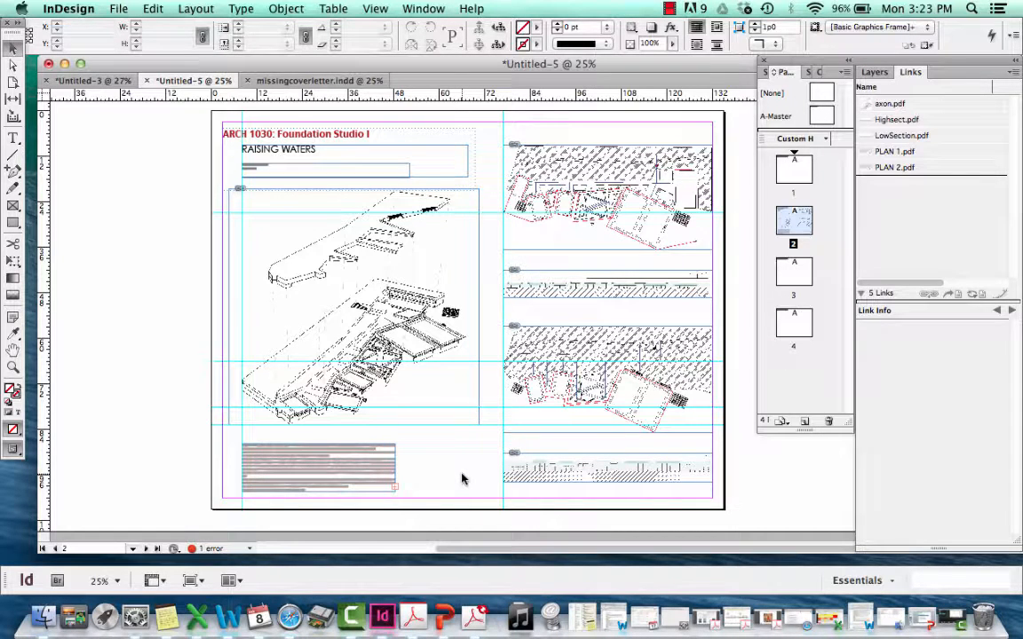
{"action": "key", "text": "t"}
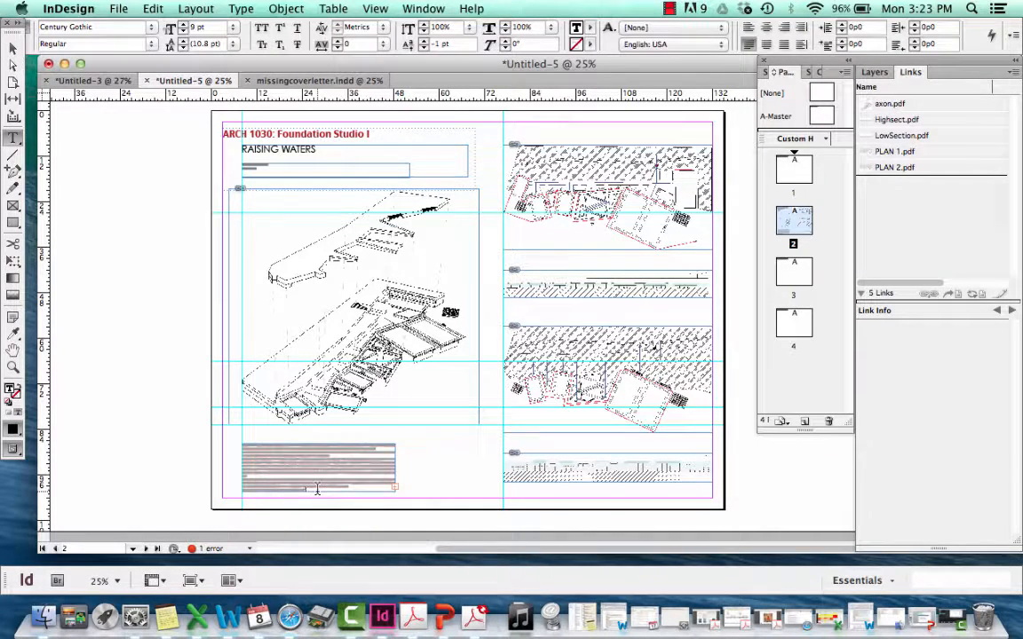
{"action": "left_click_drag", "start_coordinate": [313, 490], "coordinate": [242, 437]}
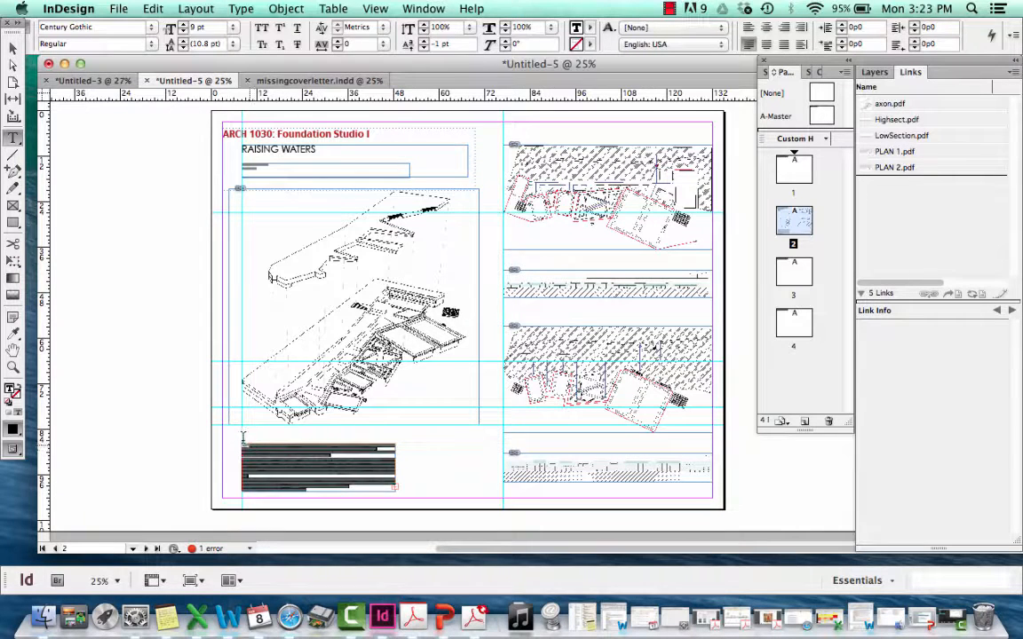
{"action": "left_click", "coordinate": [14, 45]}
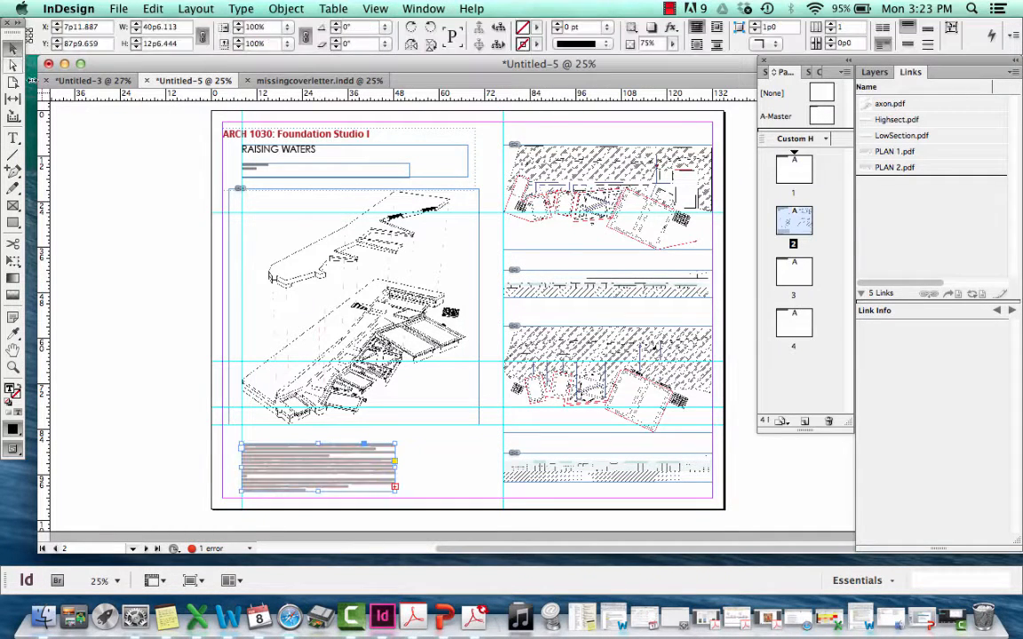
Delete the remaining horizontal guides and the vertical guide along the plans and sections, keeping only the one beside RAISING WATERS
{"action": "left_click", "coordinate": [115, 246]}
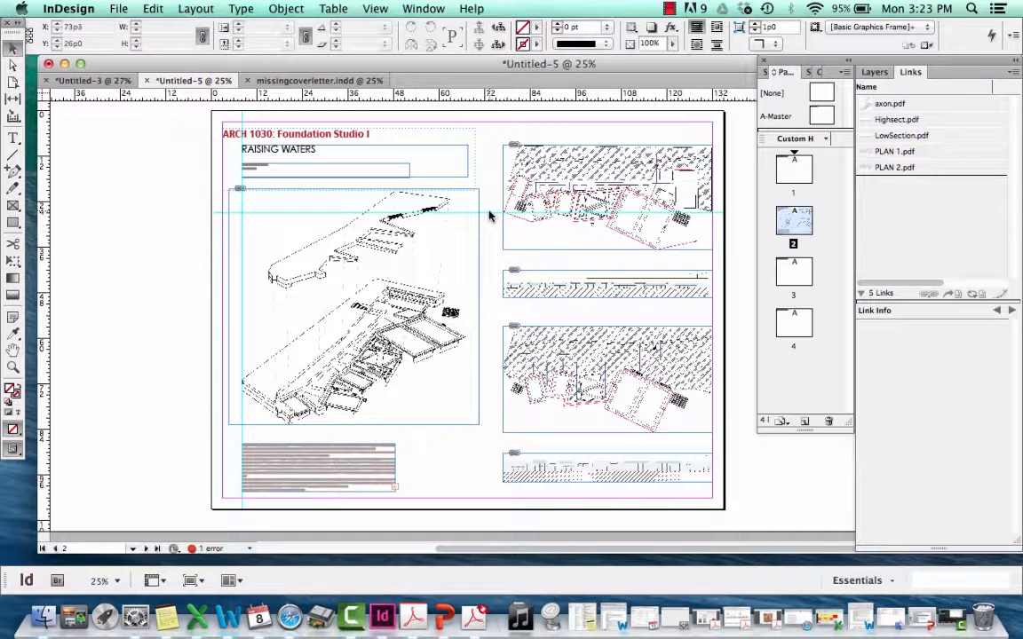
{"action": "key", "text": "Delete"}
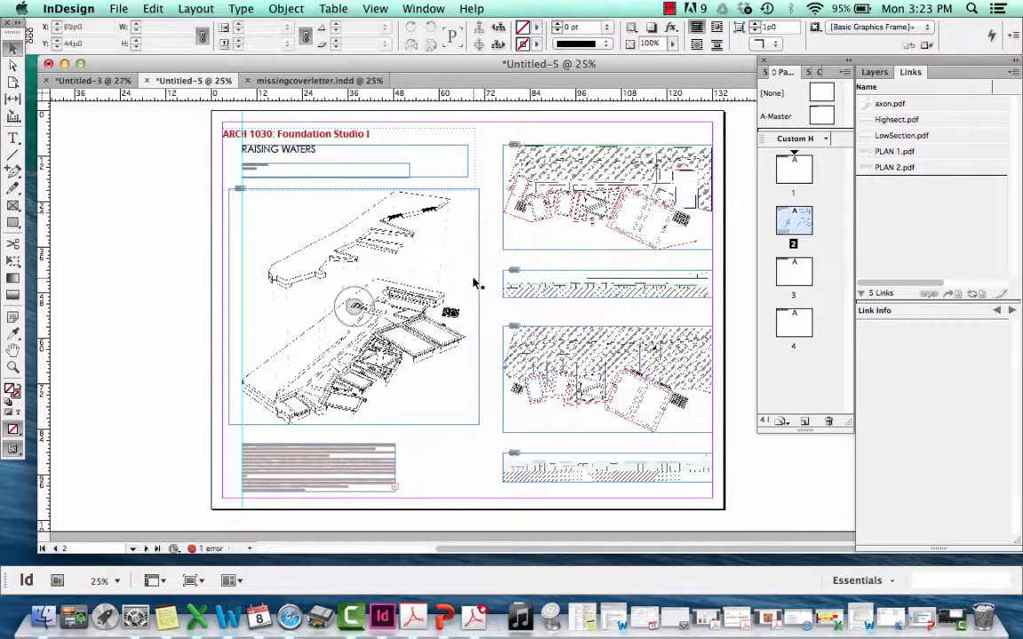
{"action": "key", "text": "super+r"}
{"action": "key", "text": "super+equal"}
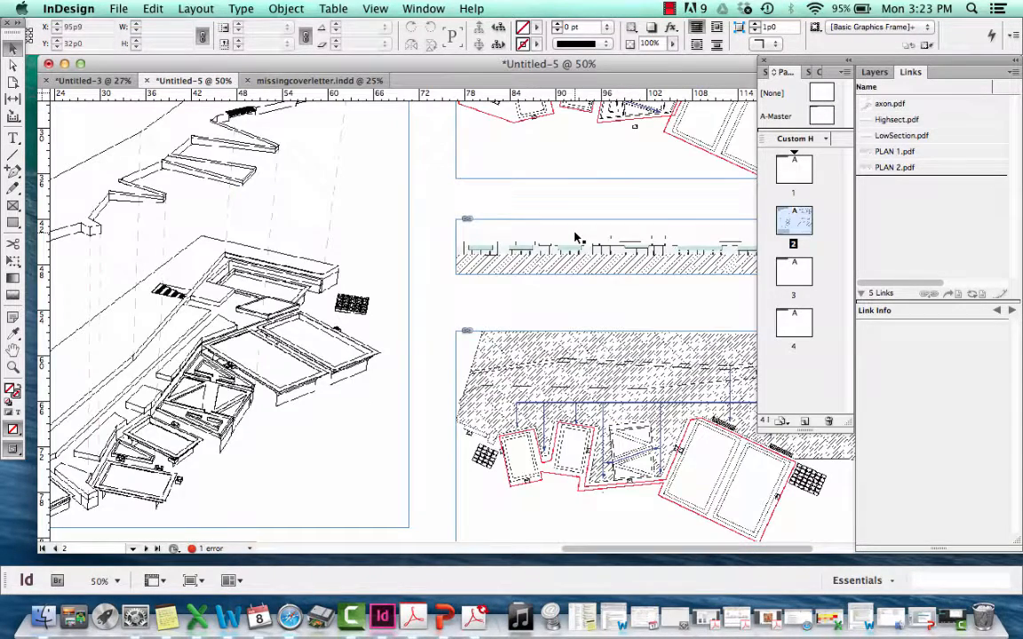
{"action": "key", "text": "super+minus"}
Set the axon drawing's opacity to 50% and deselect it
{"action": "left_click", "coordinate": [411, 245]}
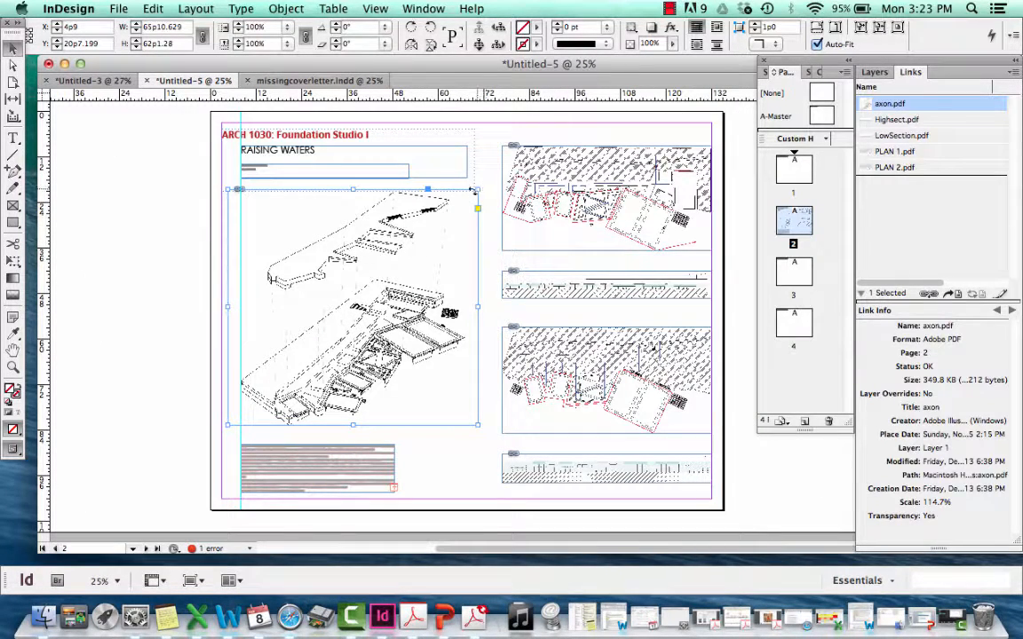
{"action": "left_click", "coordinate": [499, 134]}
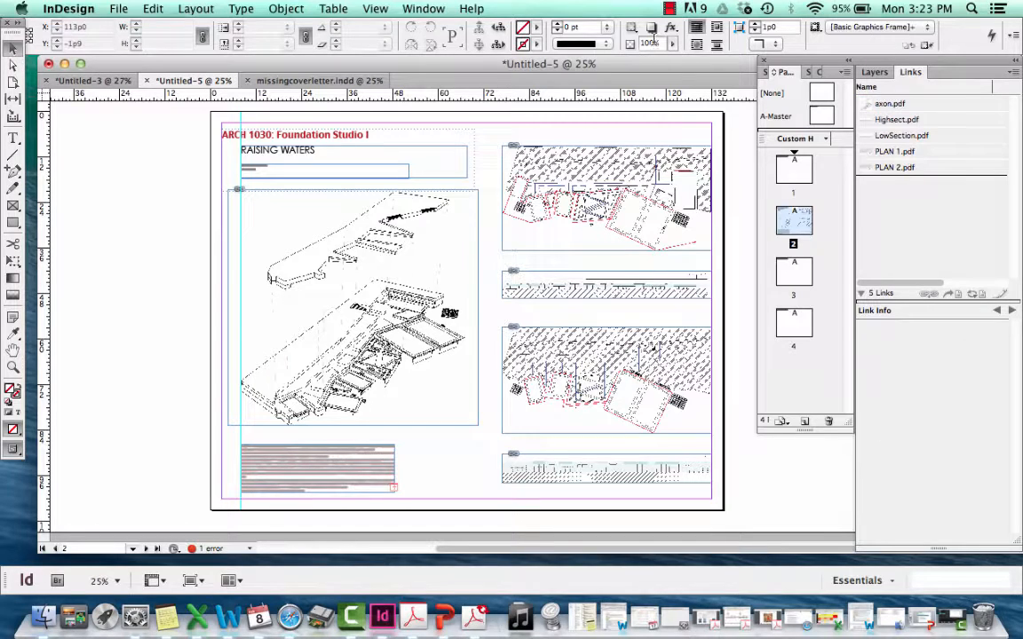
{"action": "left_click", "coordinate": [653, 41]}
{"action": "left_click", "coordinate": [431, 233]}
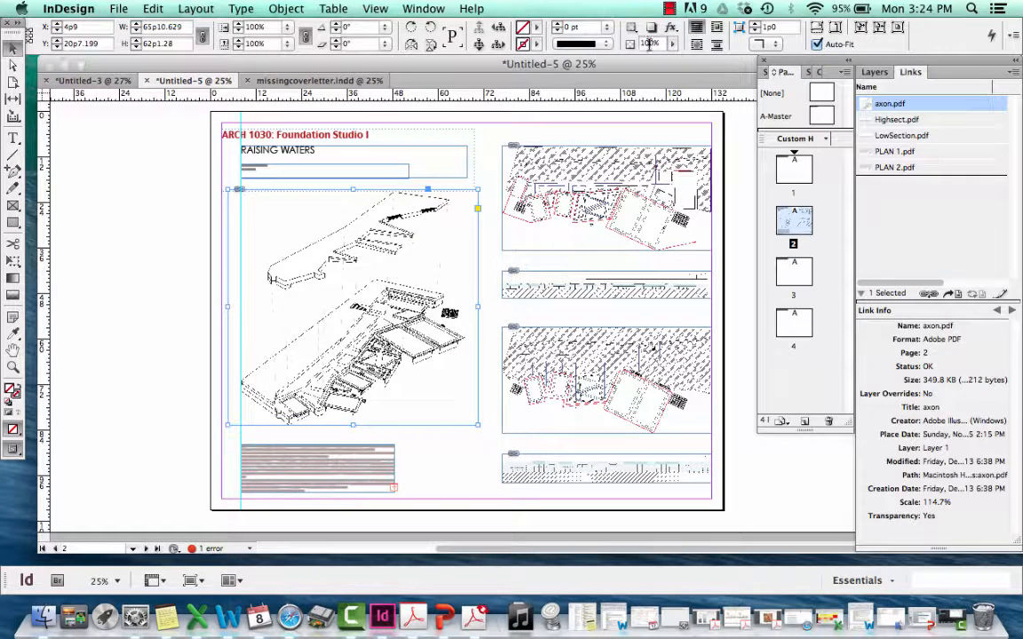
{"action": "type", "text": "50"}
{"action": "key", "text": "Return"}
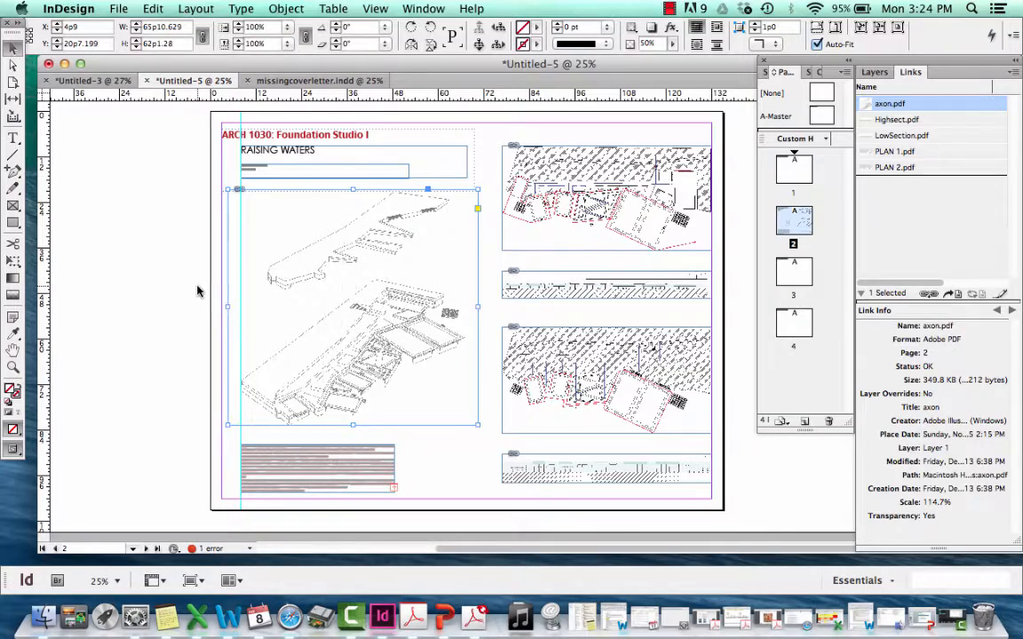
{"action": "left_click", "coordinate": [197, 285]}
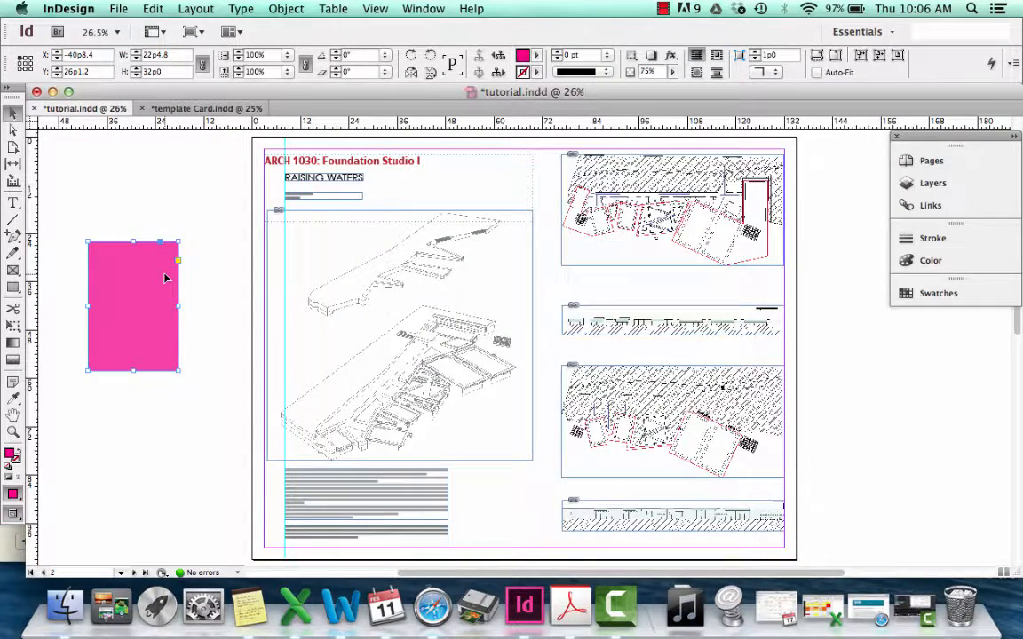
Move the magenta rectangle over the axon drawing and resize it to cover the drawing's frame, about 66p6 wide by 62p1 high
{"action": "mouse_move", "coordinate": [164, 278]}
{"action": "left_mouse_down"}
{"action": "mouse_move", "coordinate": [378, 293]}
{"action": "mouse_move", "coordinate": [391, 322]}
{"action": "left_mouse_up"}
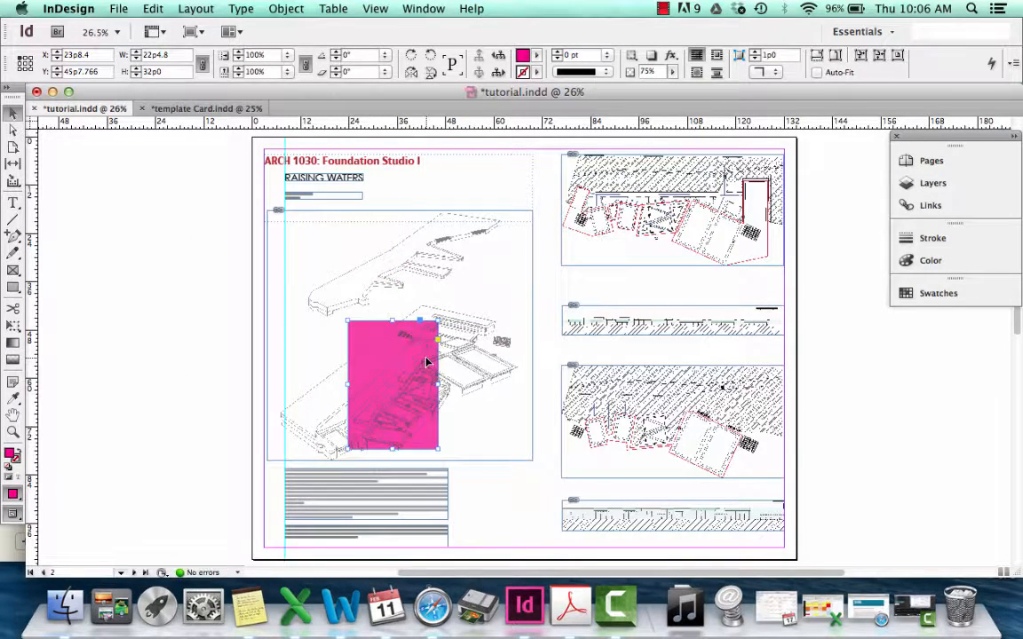
{"action": "left_click_drag", "start_coordinate": [431, 365], "coordinate": [486, 371]}
{"action": "left_click_drag", "start_coordinate": [402, 327], "coordinate": [264, 210]}
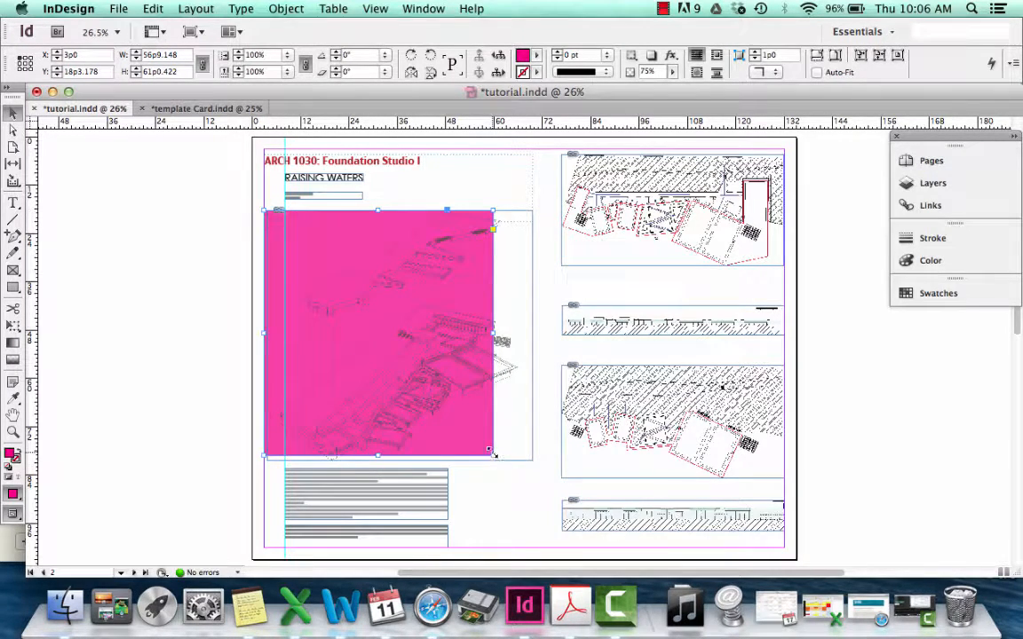
{"action": "left_click_drag", "start_coordinate": [490, 464], "coordinate": [533, 460]}
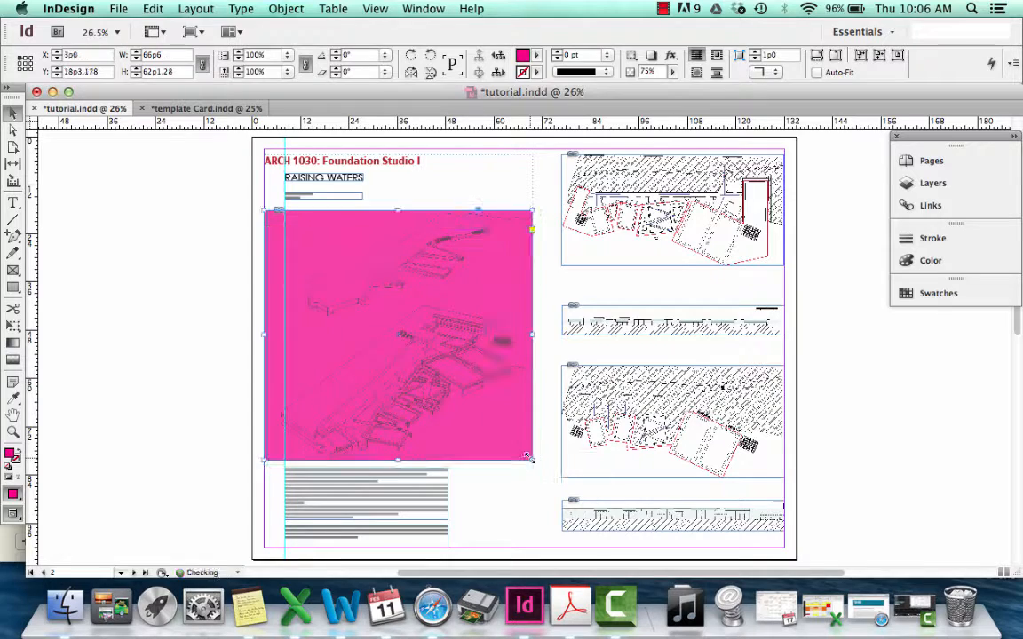
{"action": "left_click", "coordinate": [527, 507]}
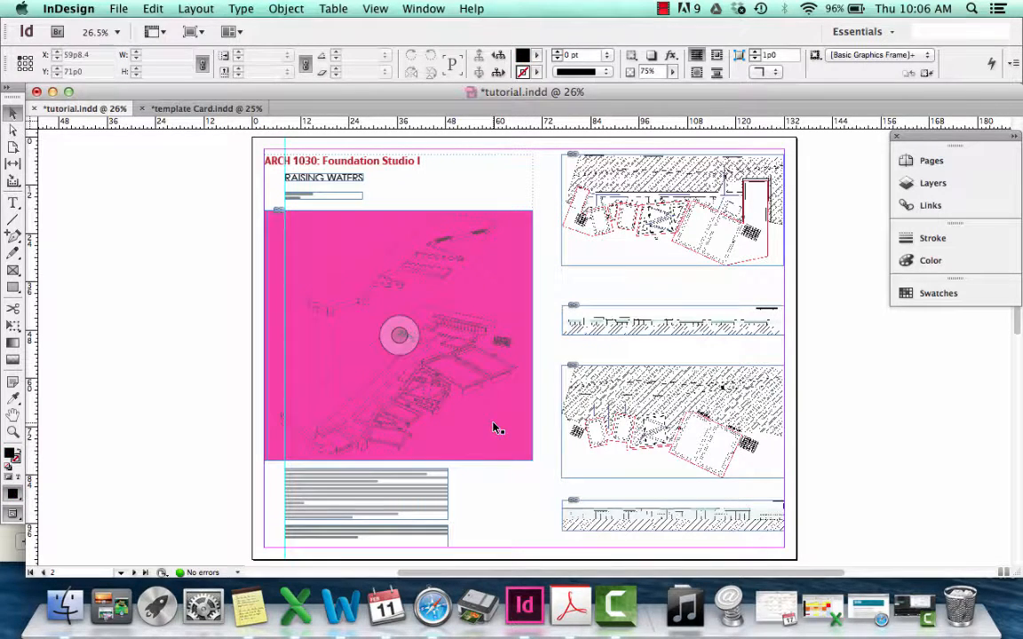
{"action": "left_click", "coordinate": [298, 225]}
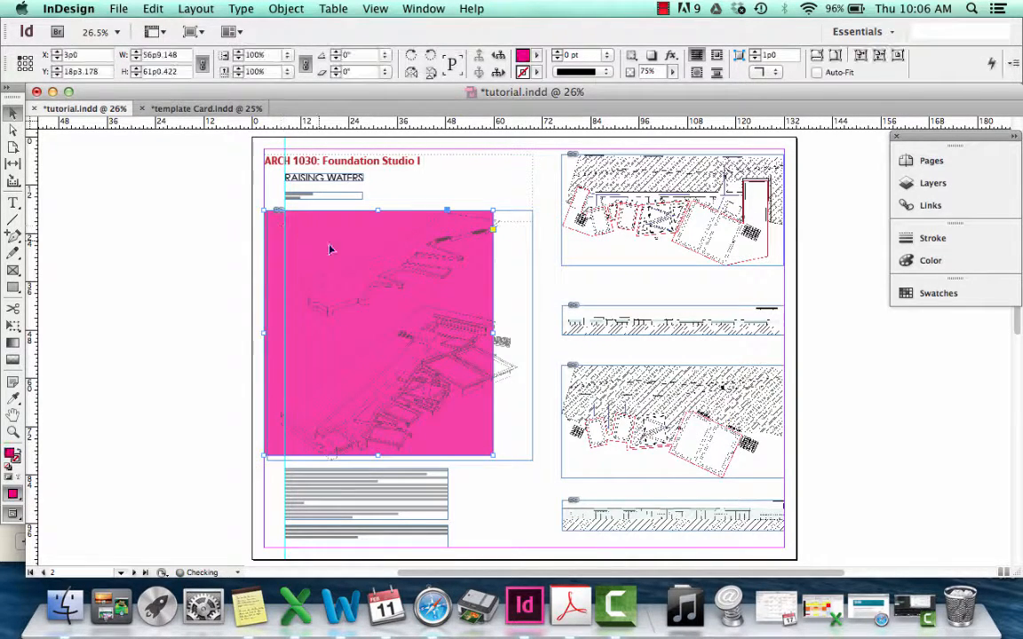
{"action": "key", "text": "/"}
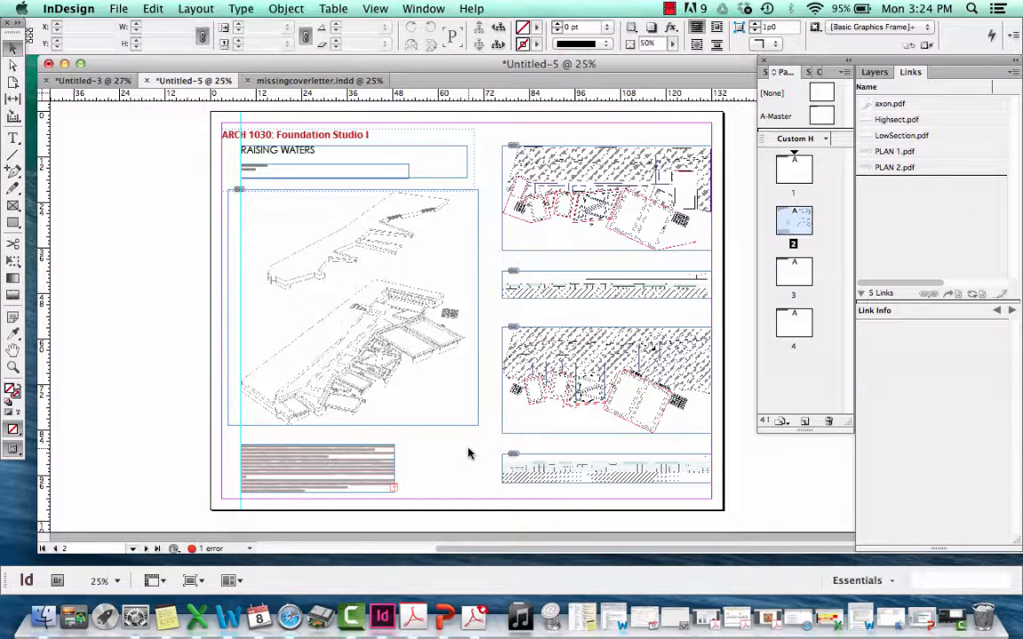
Examine page 2 of the Untitled-5 document up close and in Presentation mode, and return to the normal screen mode
{"action": "key", "text": "super+equal"}
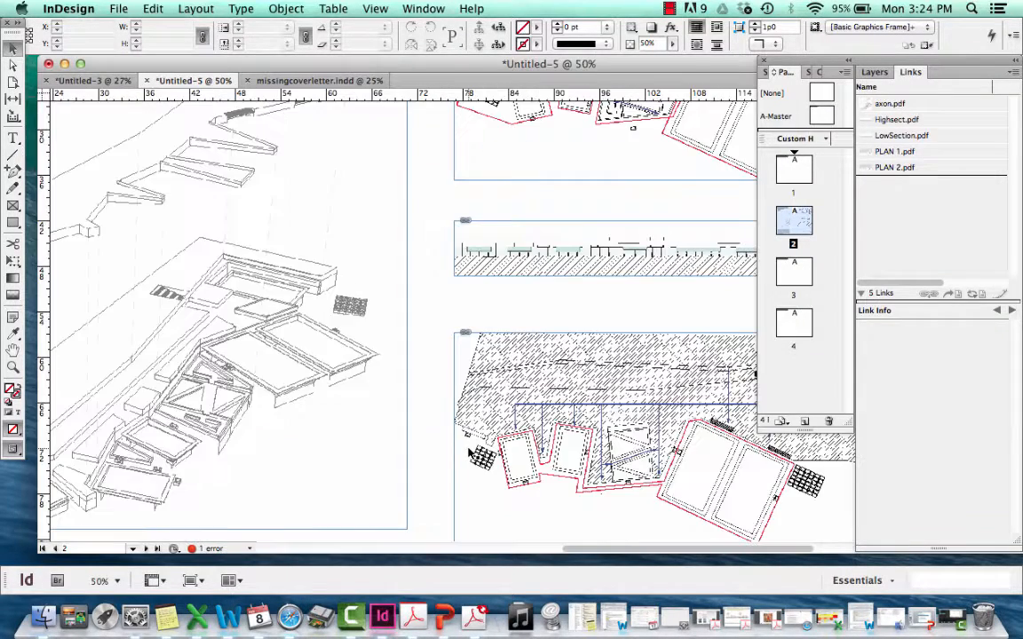
{"action": "scroll", "coordinate": [557, 284], "scroll_direction": "down", "scroll_amount": 3}
{"action": "scroll", "coordinate": [556, 280], "scroll_direction": "up", "scroll_amount": 2}
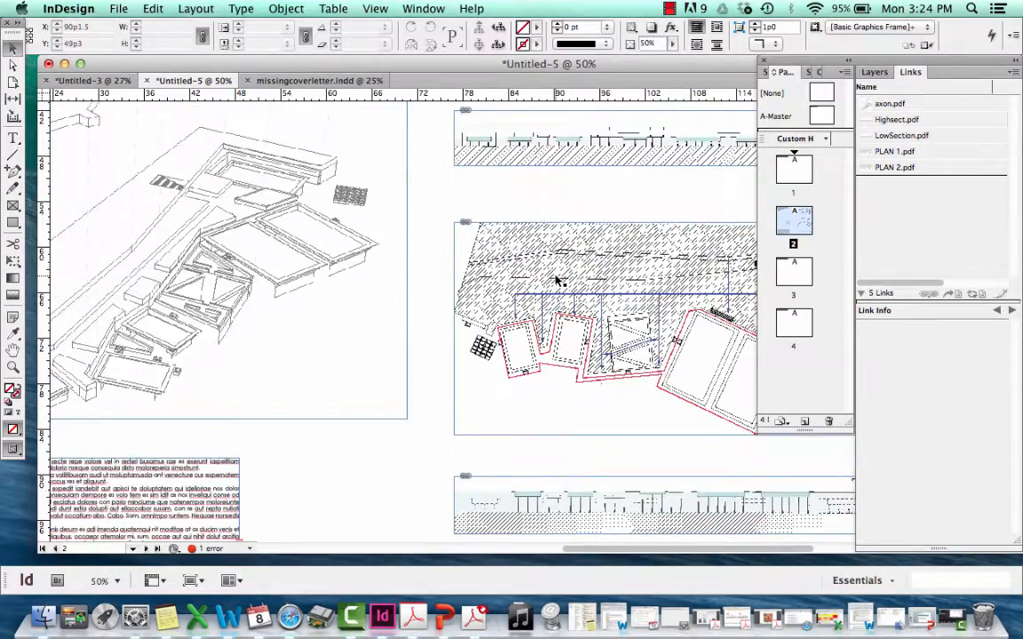
{"action": "key", "text": "super+minus"}
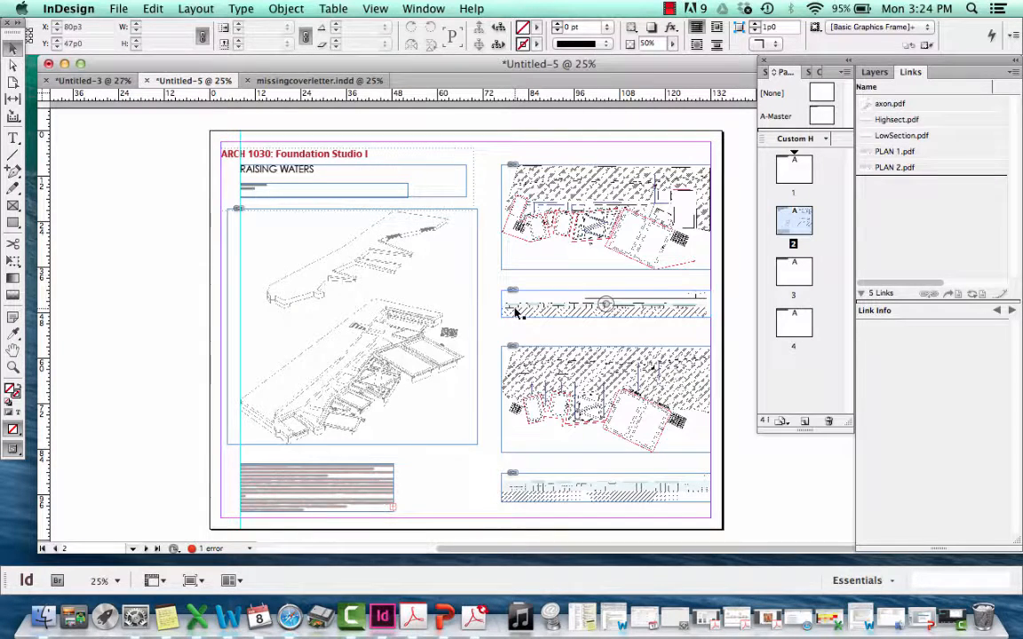
{"action": "key", "text": "shift+w"}
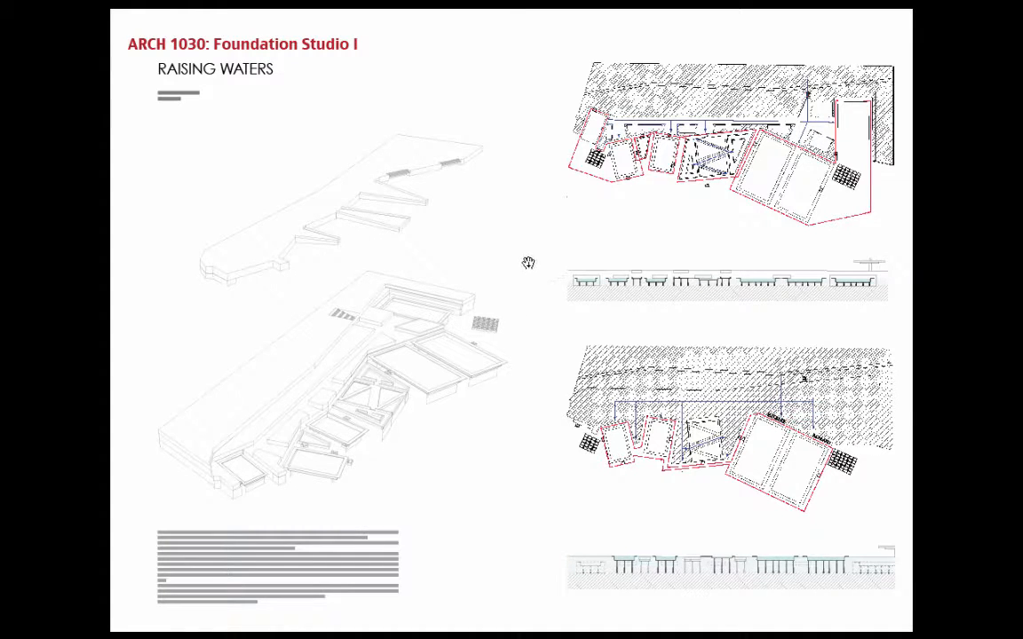
{"action": "key", "text": "Escape"}
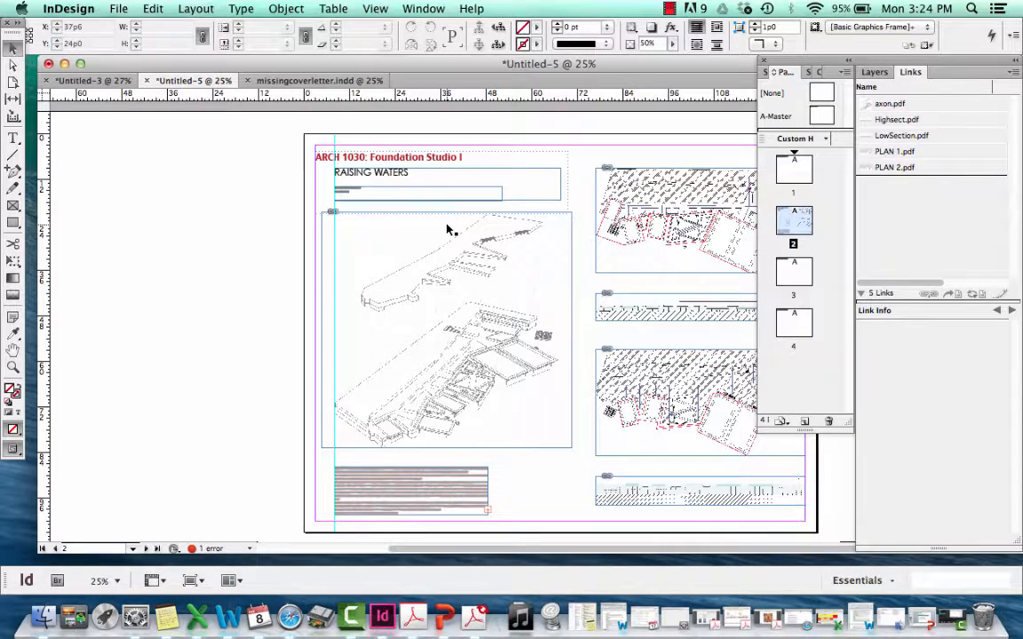
Set the document's display performance to High Quality Display
{"action": "left_click", "coordinate": [375, 9]}
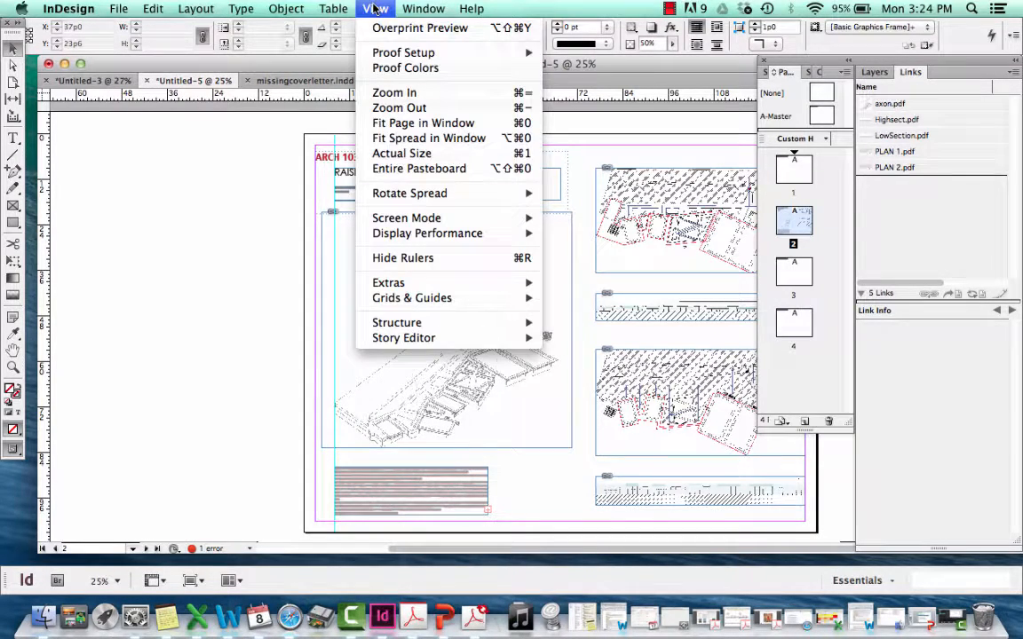
{"action": "mouse_move", "coordinate": [435, 235]}
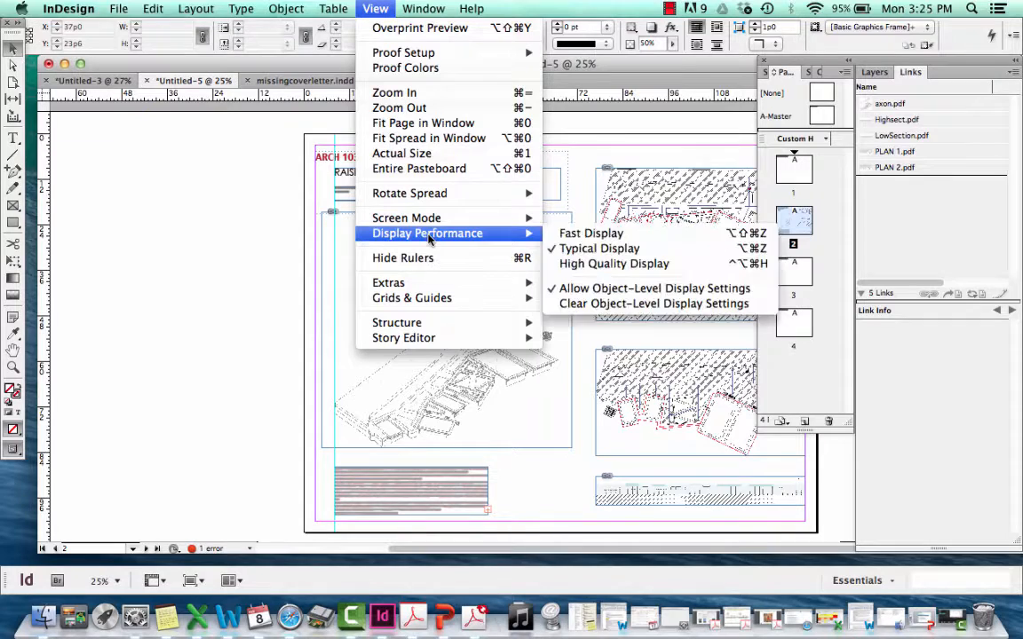
{"action": "left_click", "coordinate": [578, 271]}
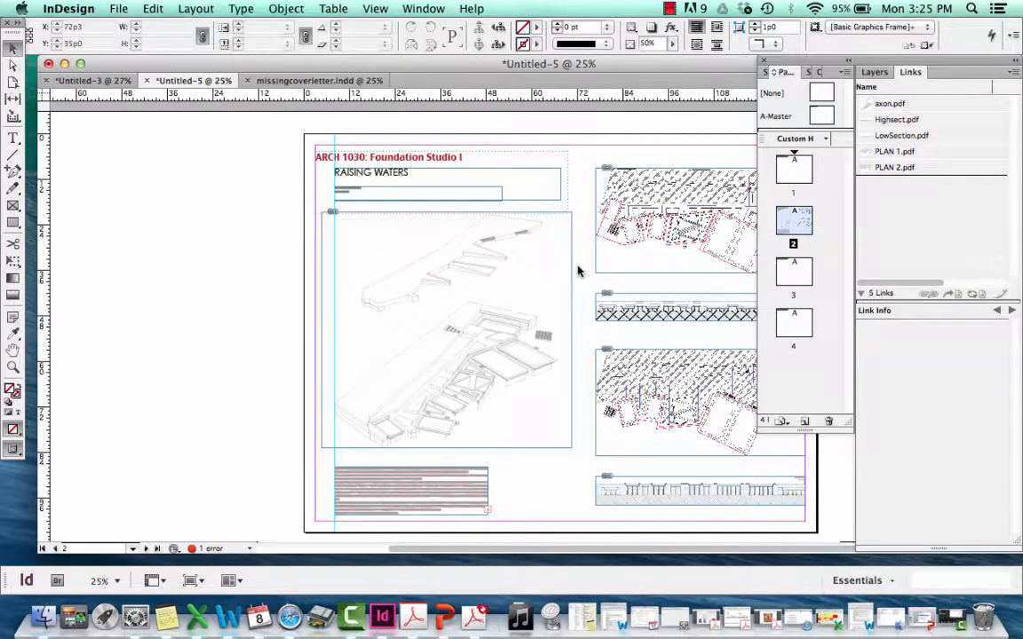
Try Fast Display performance for the placed drawings and return the setting to Typical Display
{"action": "left_click", "coordinate": [375, 8]}
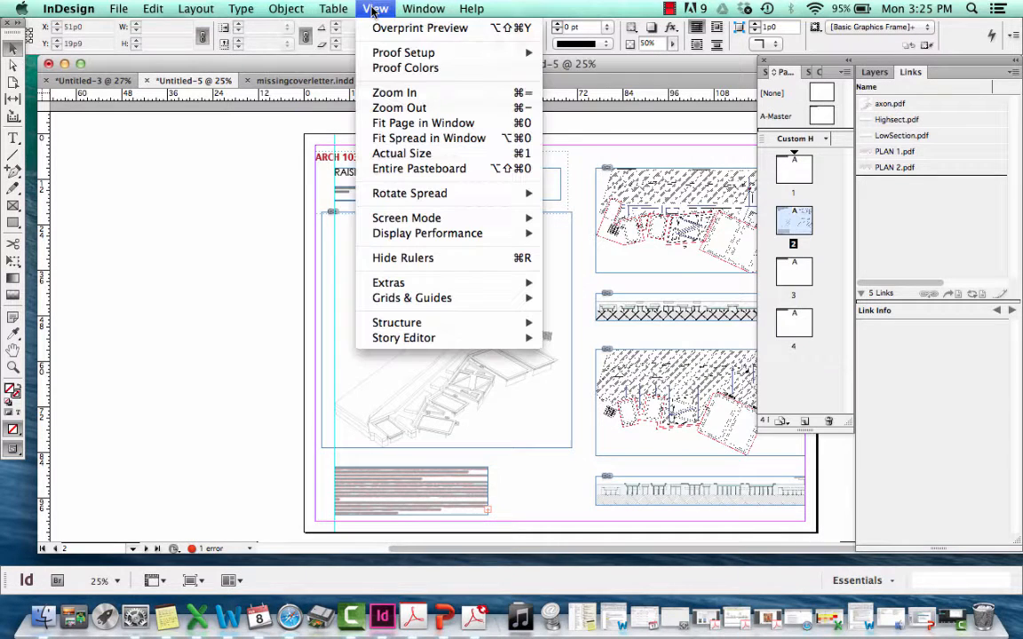
{"action": "mouse_move", "coordinate": [441, 222]}
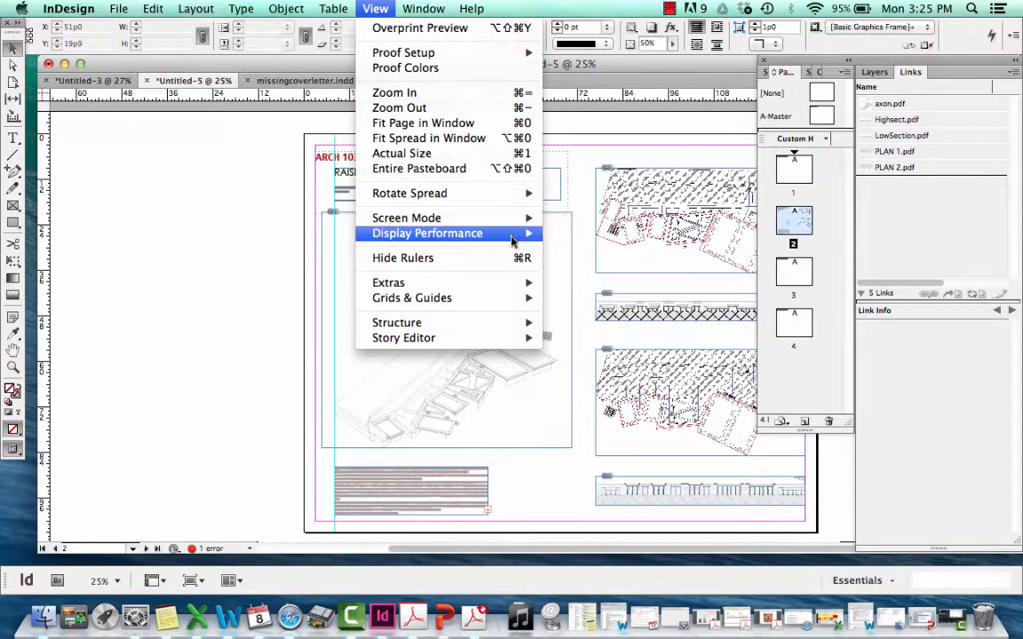
{"action": "mouse_move", "coordinate": [475, 232]}
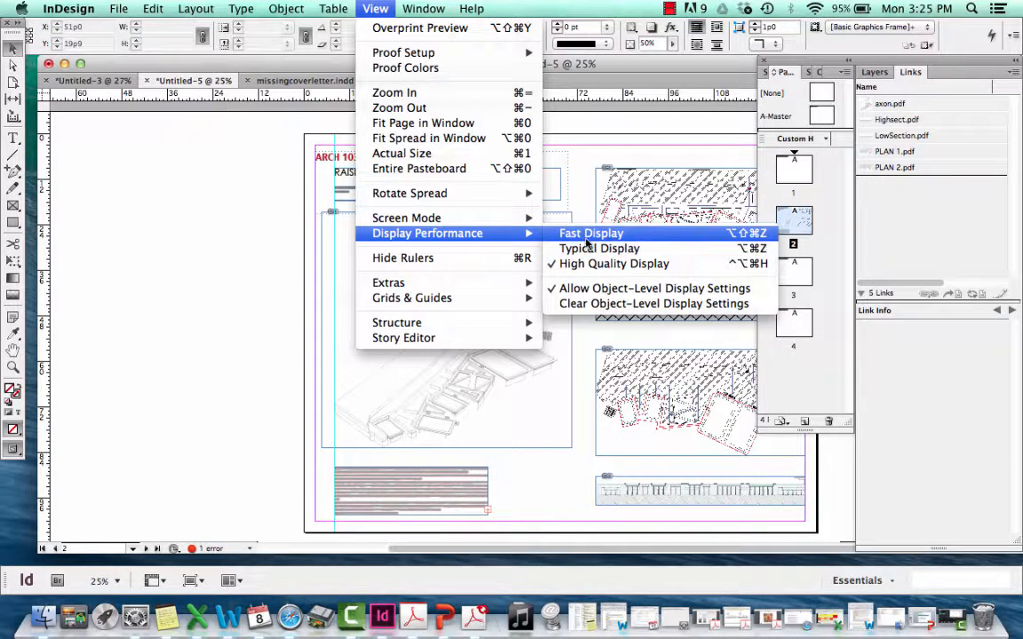
{"action": "left_click", "coordinate": [588, 237]}
{"action": "left_click", "coordinate": [374, 9]}
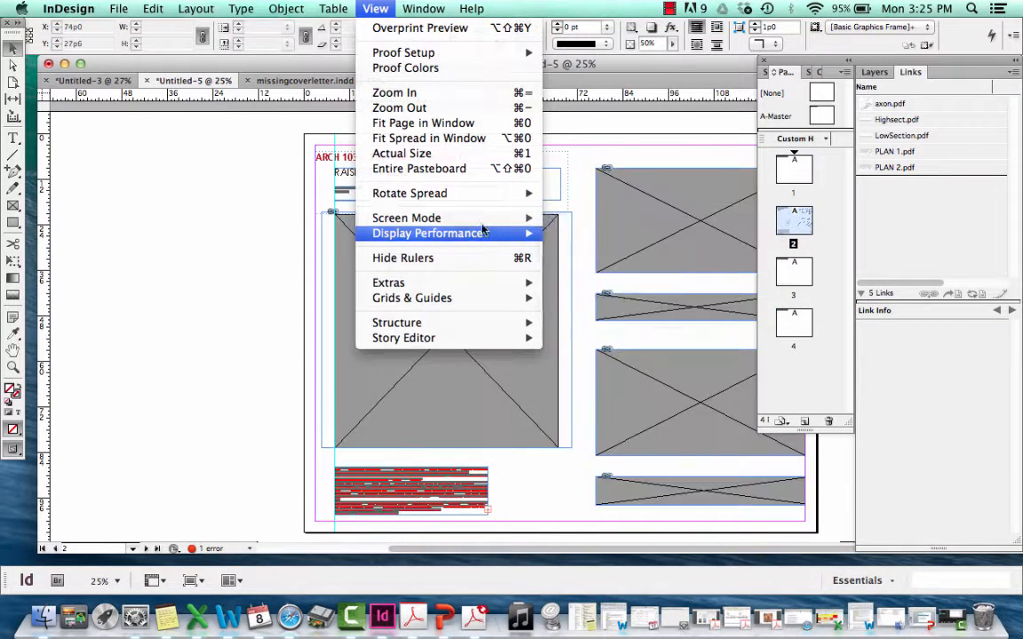
{"action": "mouse_move", "coordinate": [505, 218]}
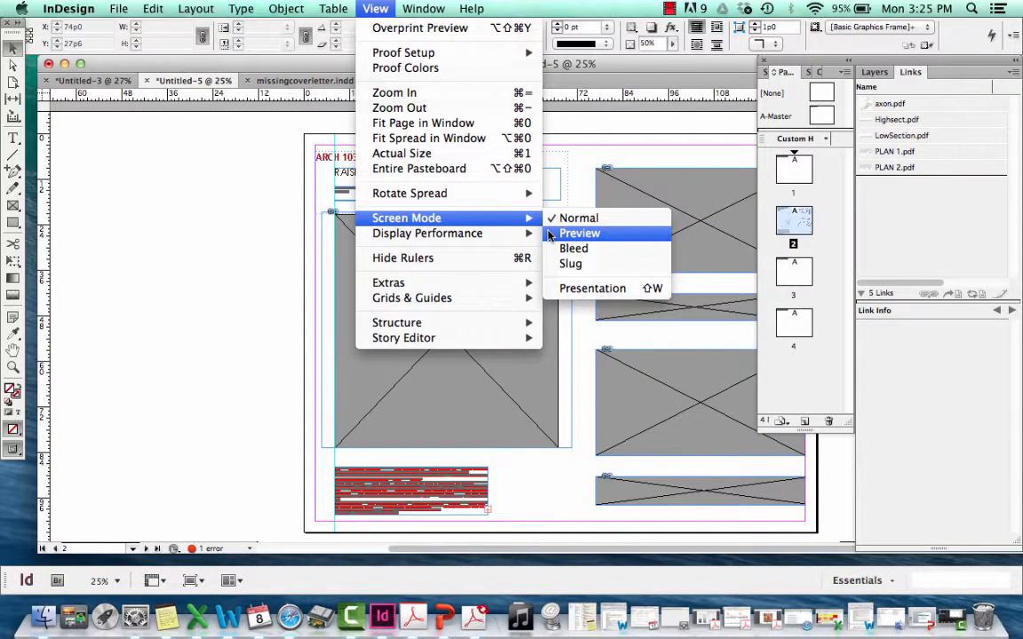
{"action": "left_click", "coordinate": [580, 253]}
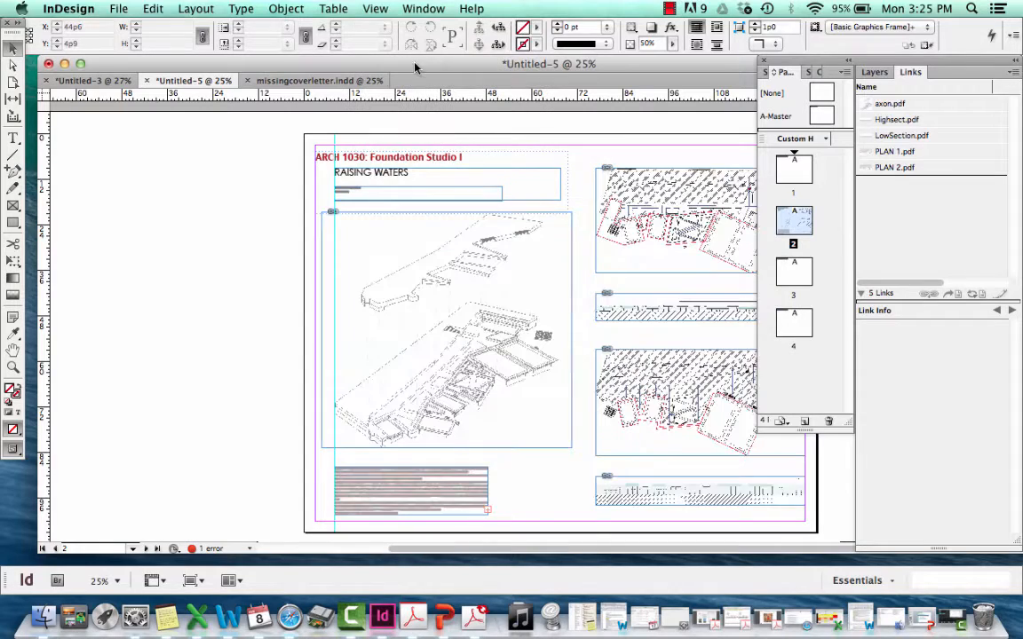
Preview the board full screen in the Presentation screen mode again and exit the preview
{"action": "left_click", "coordinate": [374, 9]}
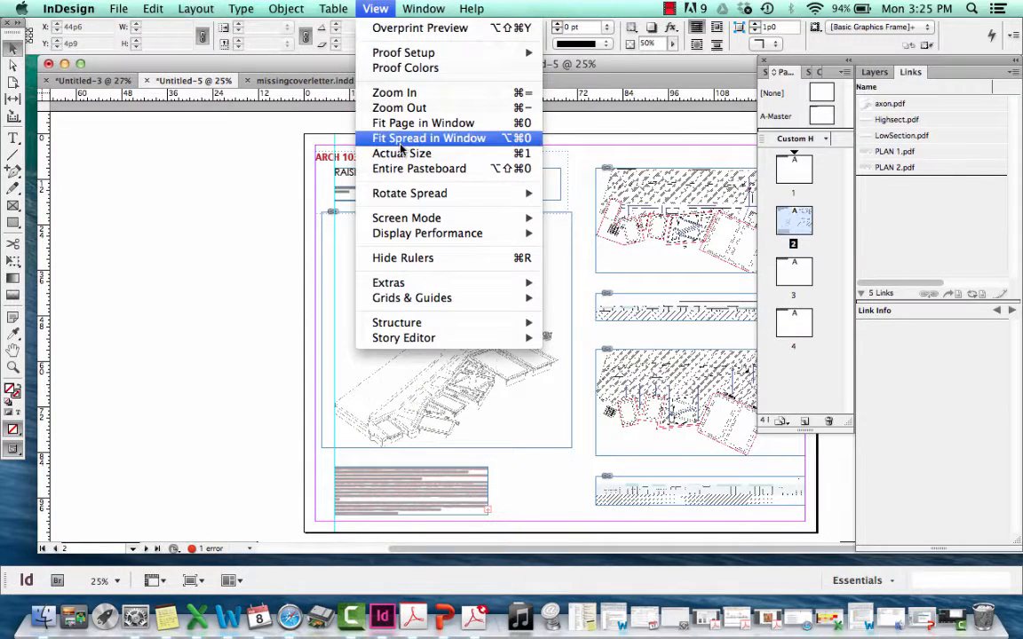
{"action": "left_click", "coordinate": [196, 235]}
{"action": "left_click", "coordinate": [371, 11]}
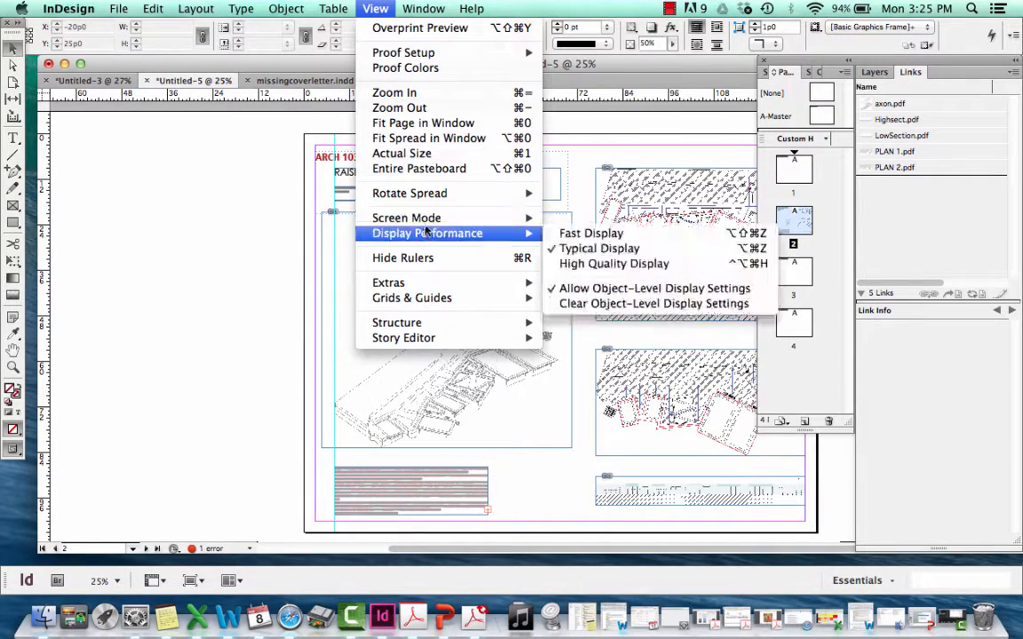
{"action": "mouse_move", "coordinate": [524, 218]}
{"action": "left_click", "coordinate": [612, 289]}
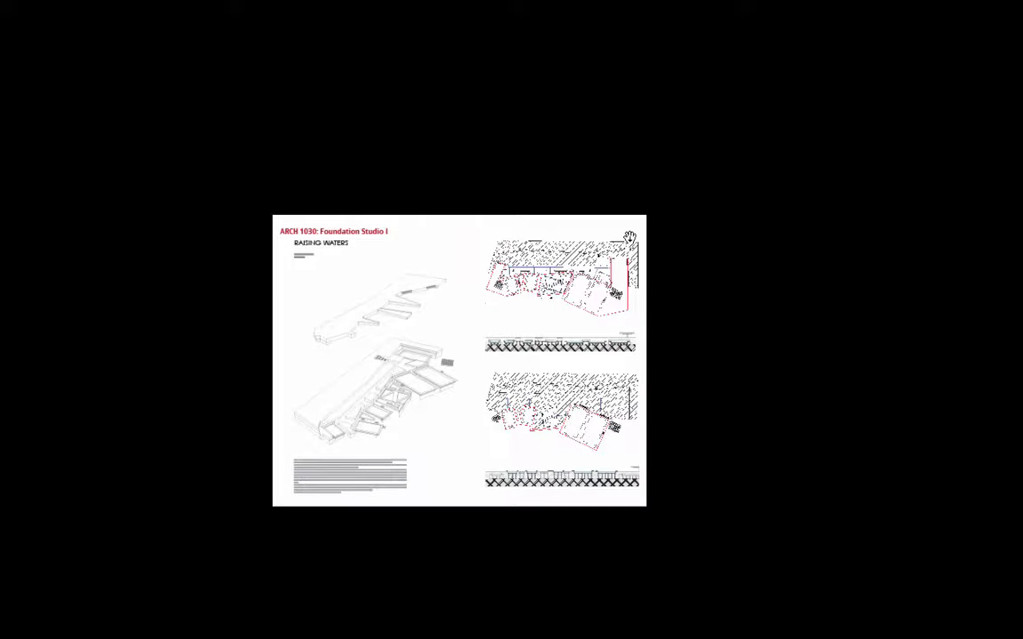
{"action": "key", "text": "Escape"}
{"action": "scroll", "coordinate": [487, 233], "scroll_direction": "down", "scroll_amount": 4}
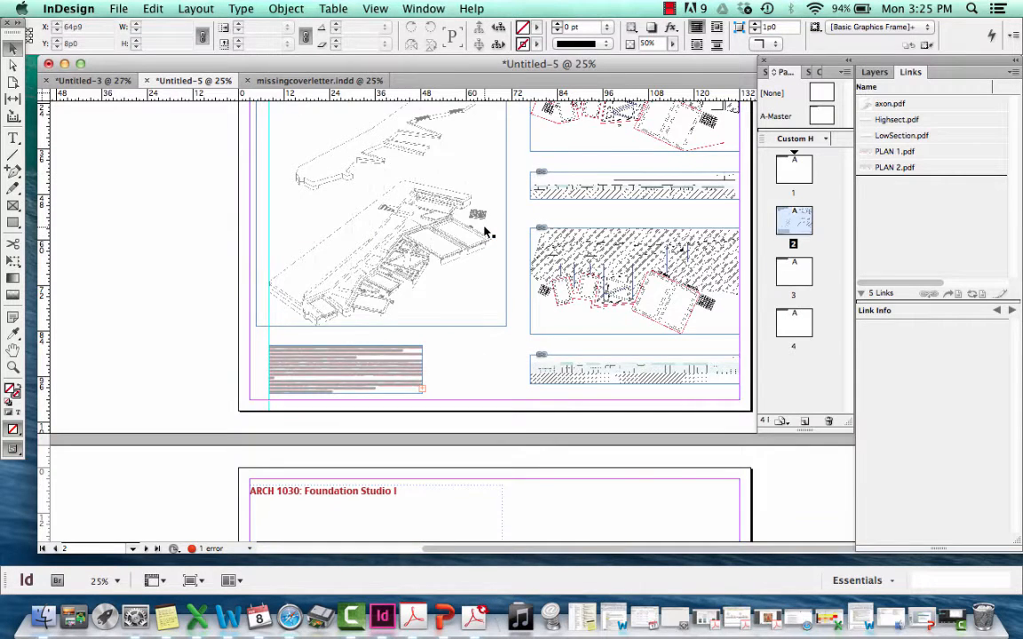
{"action": "scroll", "coordinate": [487, 233], "scroll_direction": "up", "scroll_amount": 3}
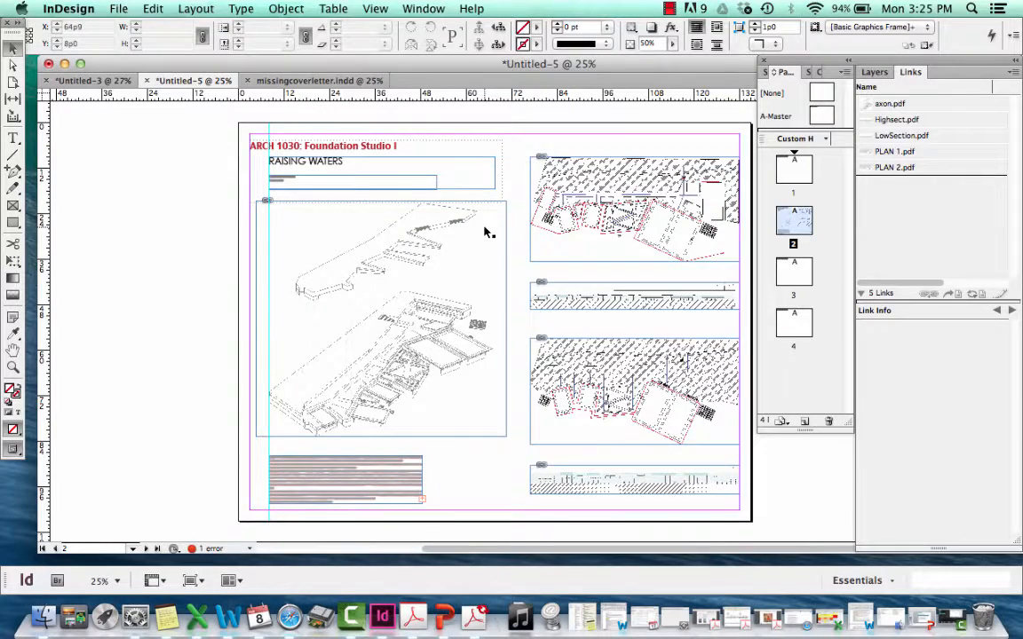
{"action": "scroll", "coordinate": [487, 233], "scroll_direction": "down", "scroll_amount": 3}
{"action": "scroll", "coordinate": [485, 233], "scroll_direction": "up", "scroll_amount": 5}
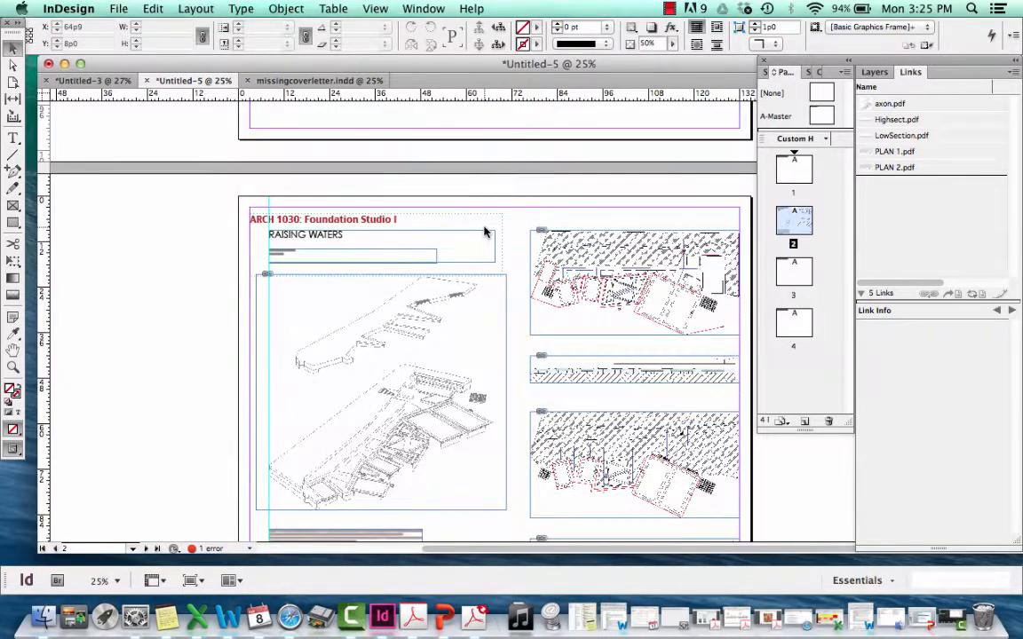
{"action": "scroll", "coordinate": [485, 233], "scroll_direction": "down", "scroll_amount": 1}
{"action": "scroll", "coordinate": [186, 233], "scroll_direction": "down", "scroll_amount": 2}
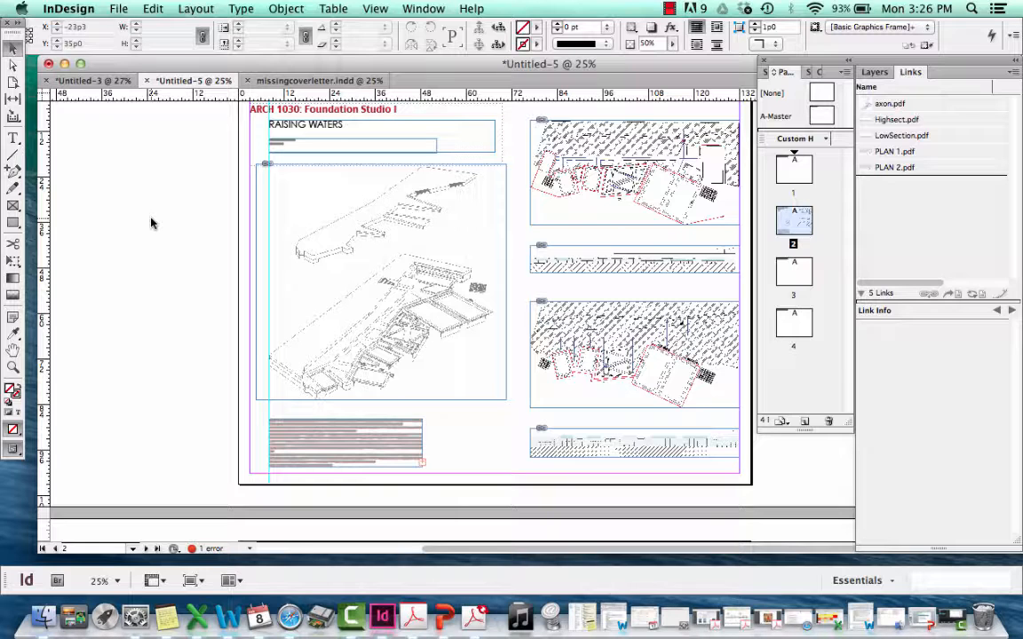
Start packaging the entire publication and save the document to the Desktop as tutorial.indd in InDesign CS6 format
{"action": "left_click", "coordinate": [127, 8]}
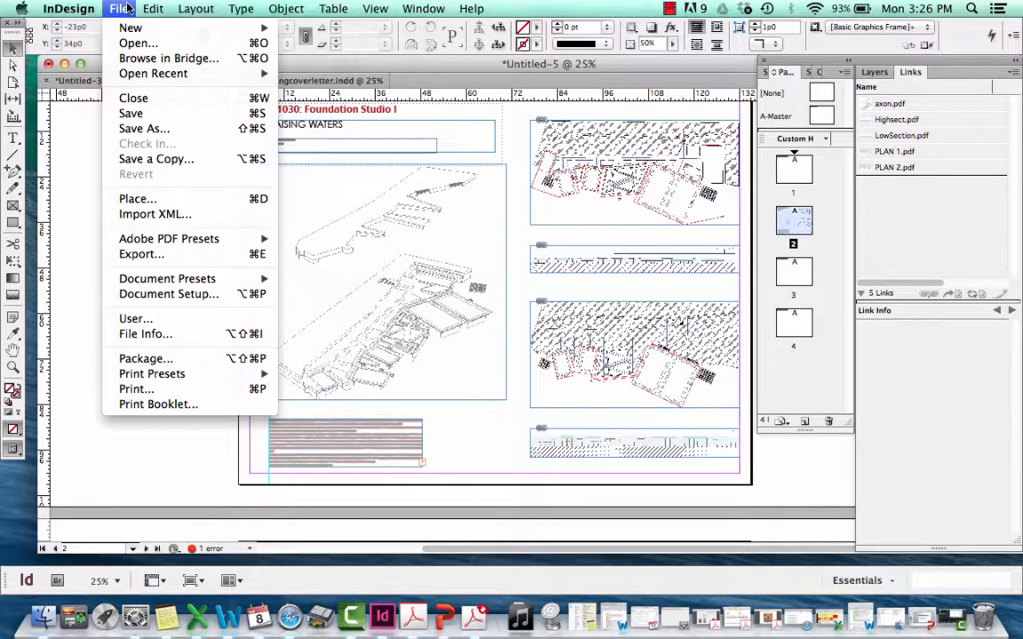
{"action": "left_click", "coordinate": [132, 360]}
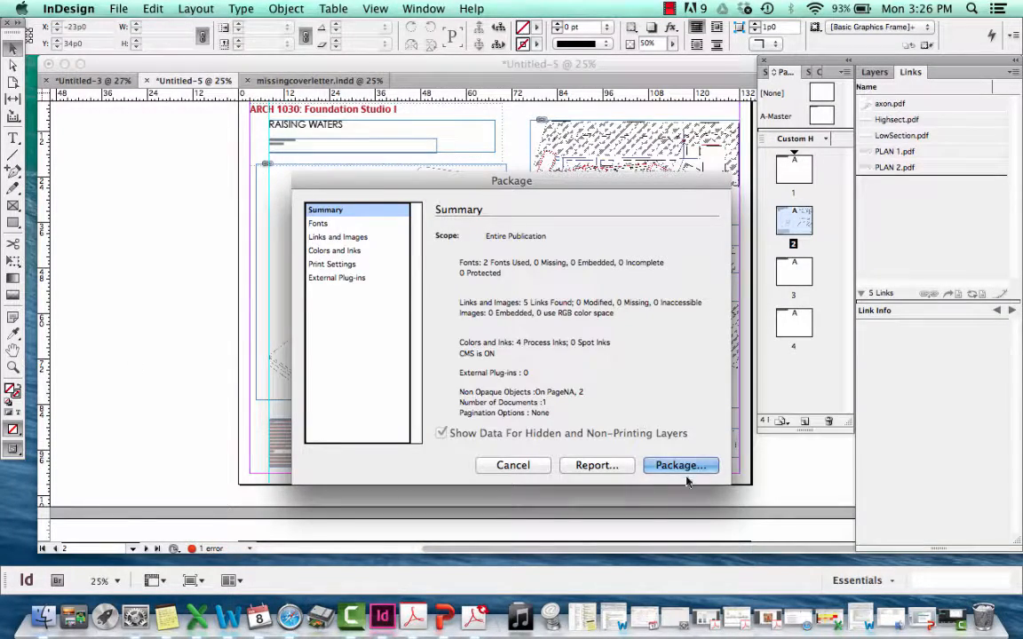
{"action": "left_click", "coordinate": [679, 465]}
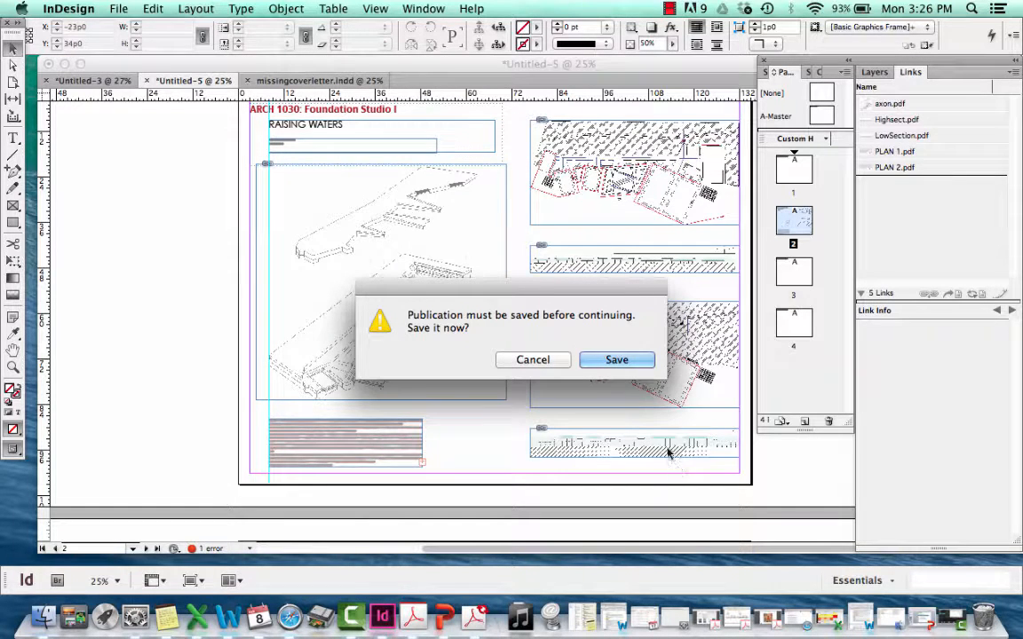
{"action": "left_click", "coordinate": [617, 361]}
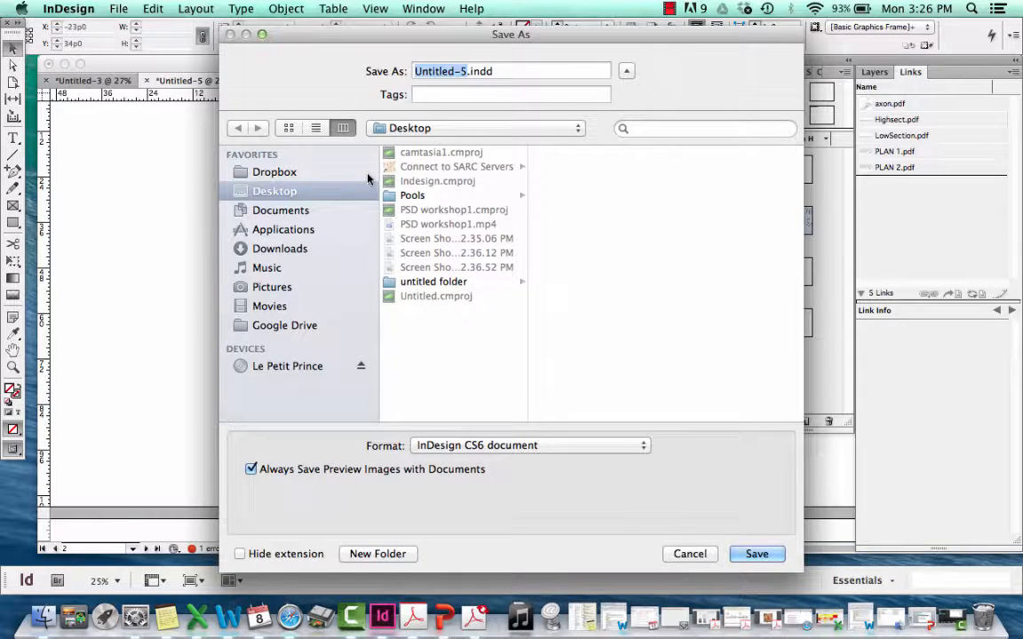
{"action": "key", "text": "BackSpace"}
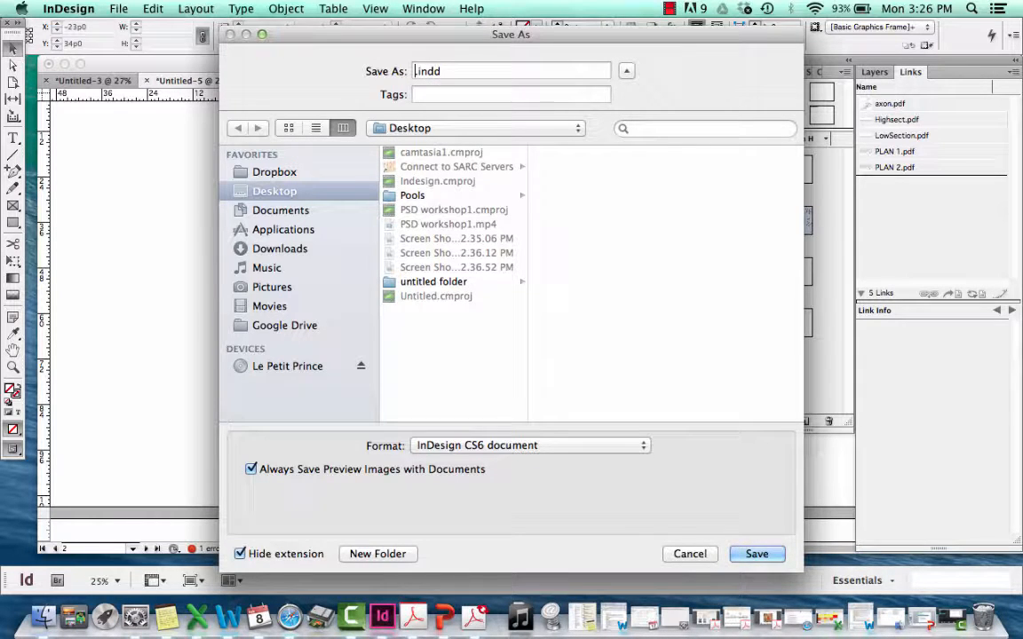
{"action": "type", "text": "tutorial"}
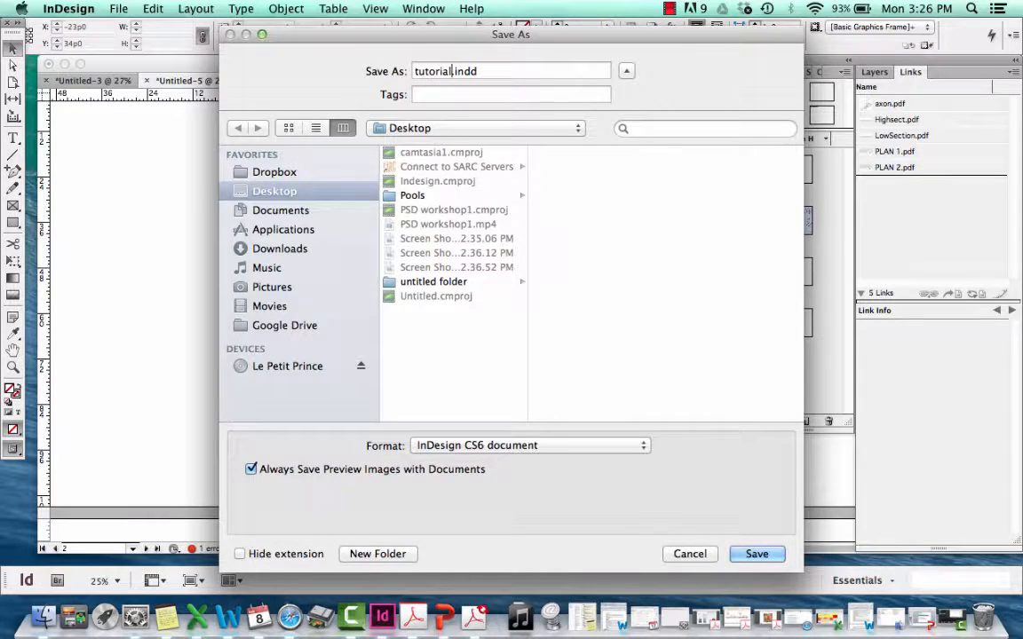
{"action": "left_click", "coordinate": [757, 553]}
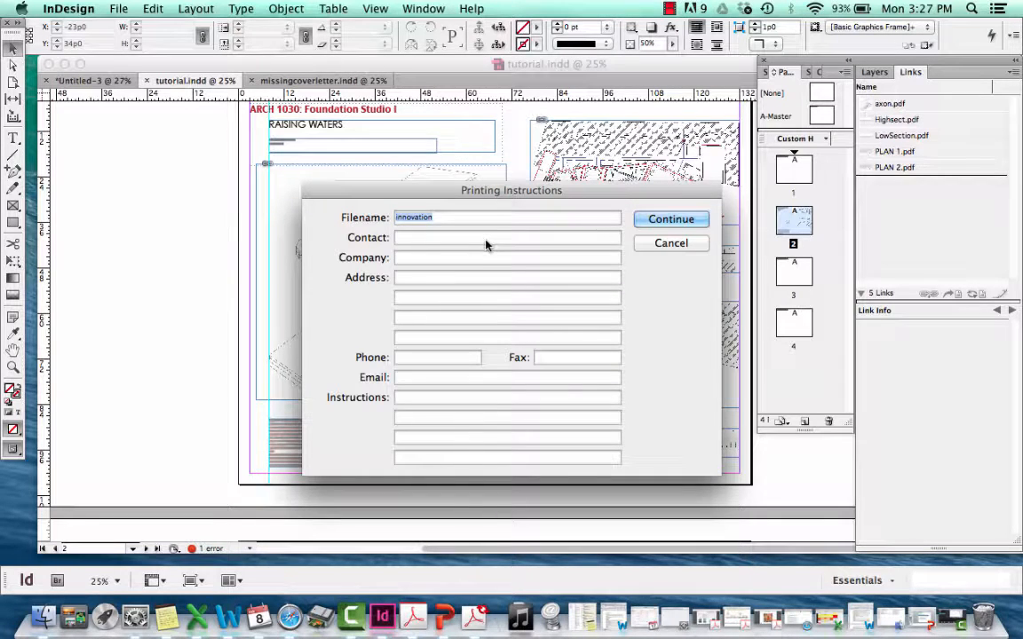
Set the printing instructions' filename to tutorial and continue to the package folder settings
{"action": "left_click", "coordinate": [463, 218]}
{"action": "double_click", "coordinate": [447, 219]}
{"action": "key", "text": "BackSpace"}
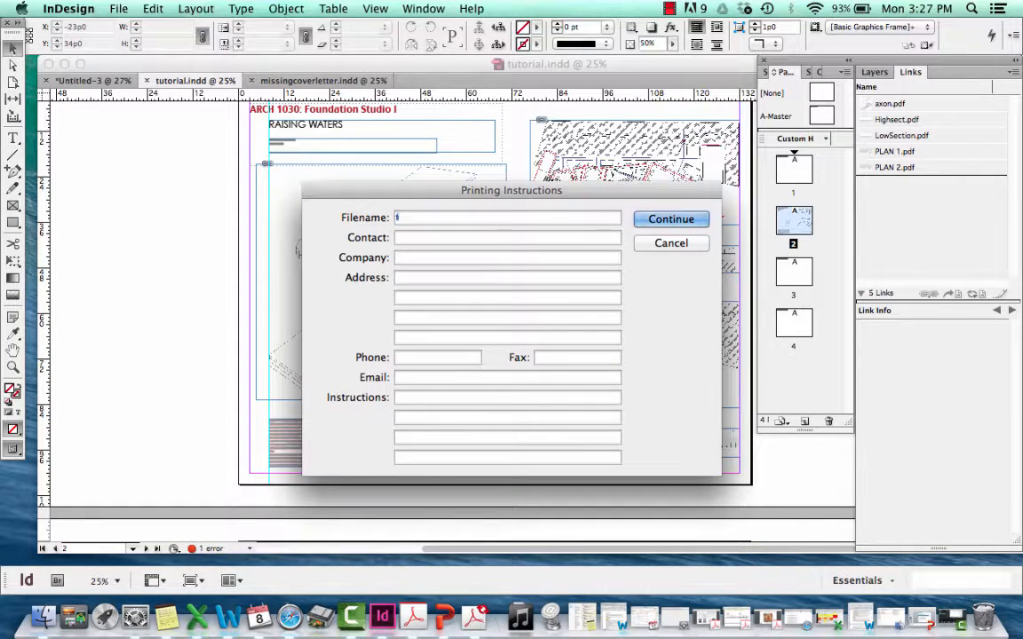
{"action": "type", "text": "tutorial"}
{"action": "left_click", "coordinate": [671, 220]}
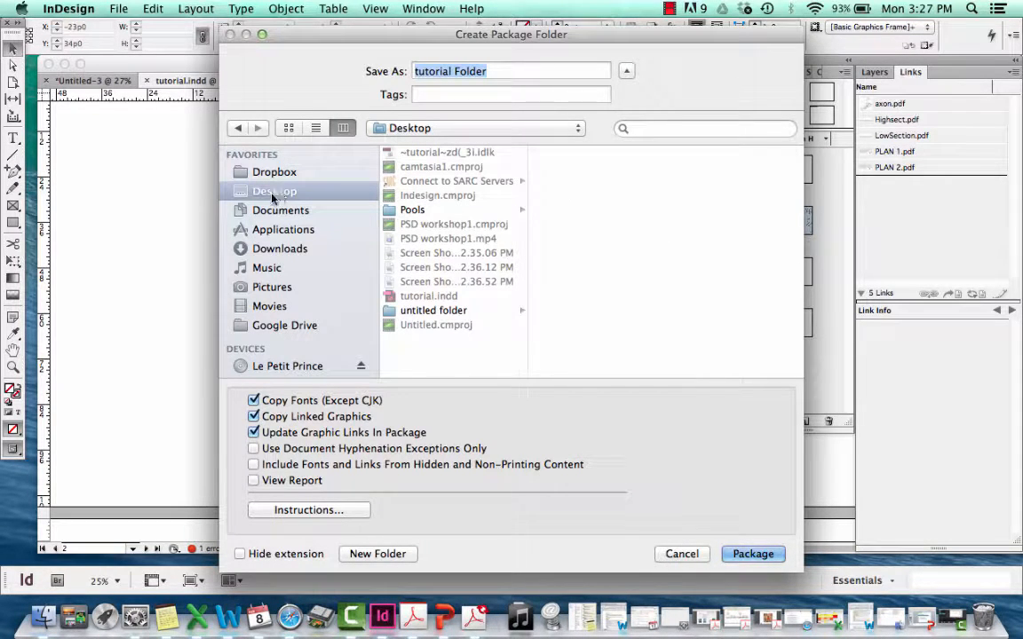
Package the document to the Desktop as tutorial Folder with fonts, linked graphics and updated links, and open the Desktop in Finder
{"action": "left_click", "coordinate": [737, 554]}
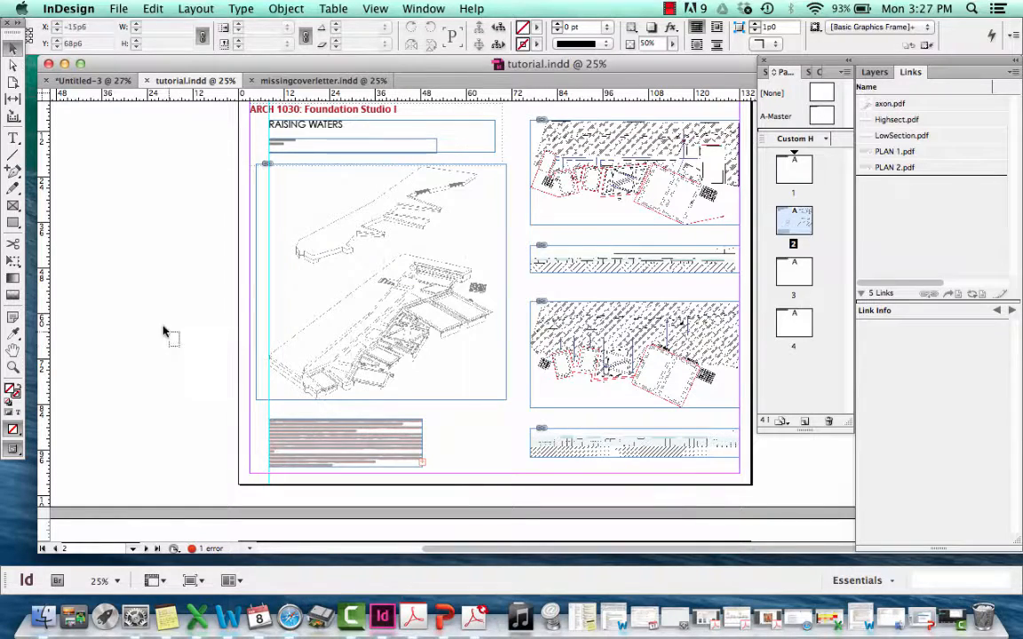
{"action": "left_click", "coordinate": [43, 617]}
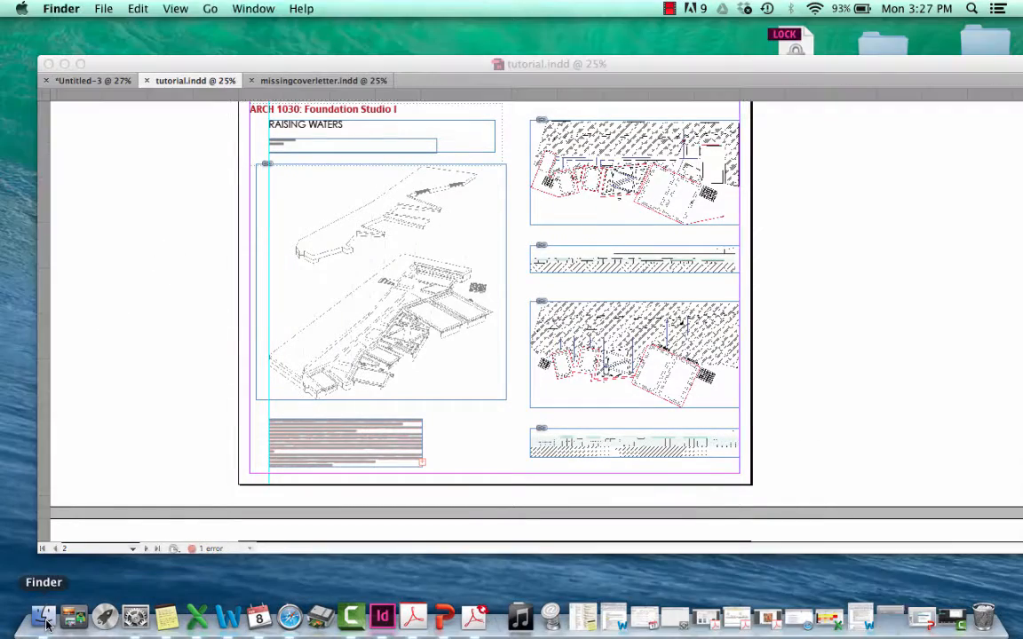
{"action": "left_click", "coordinate": [212, 342]}
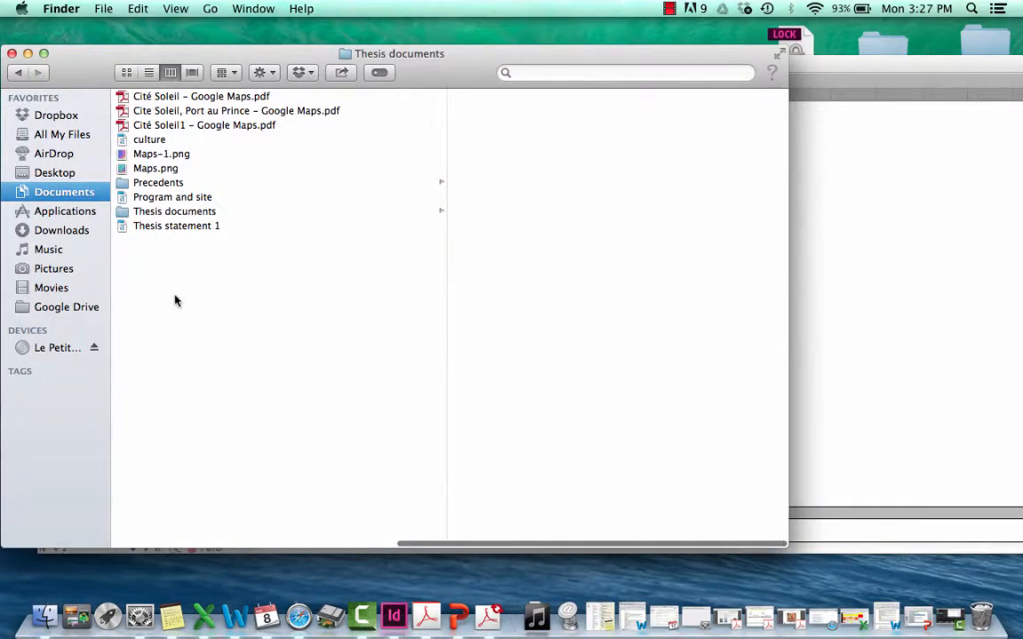
{"action": "left_click", "coordinate": [64, 174]}
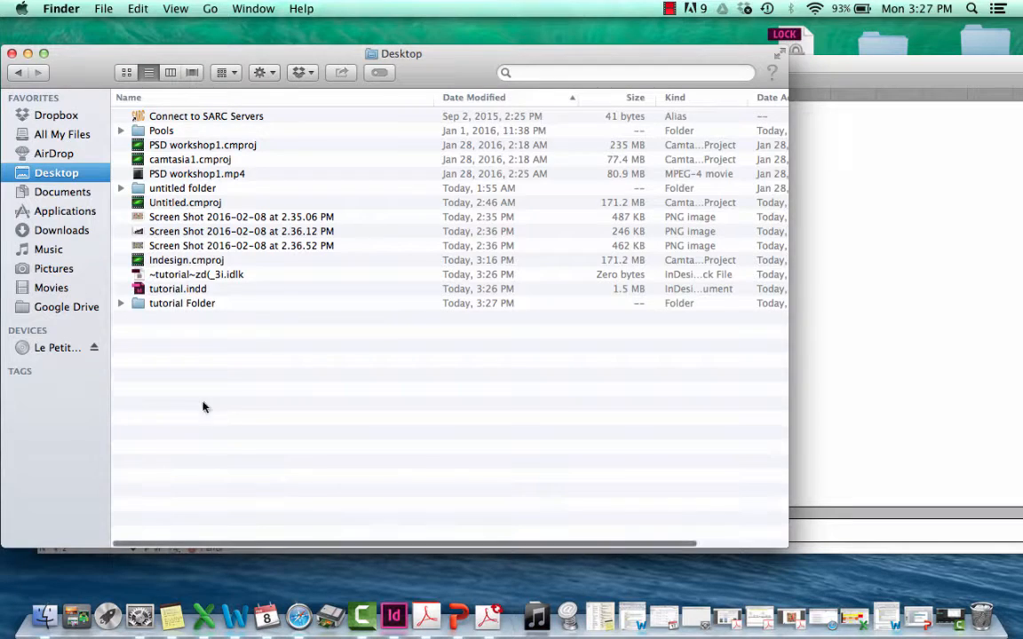
Examine tutorial Folder's packaged tutorial.indd, Document fonts and Links contents, and minimize the Finder window
{"action": "left_click", "coordinate": [177, 304]}
{"action": "left_click", "coordinate": [120, 304]}
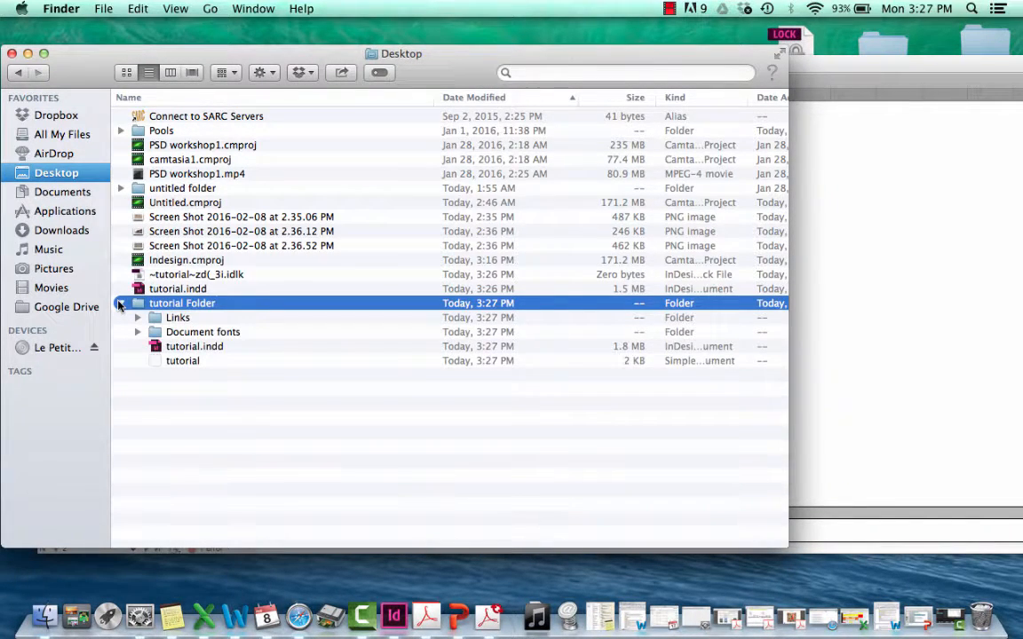
{"action": "left_click", "coordinate": [168, 351]}
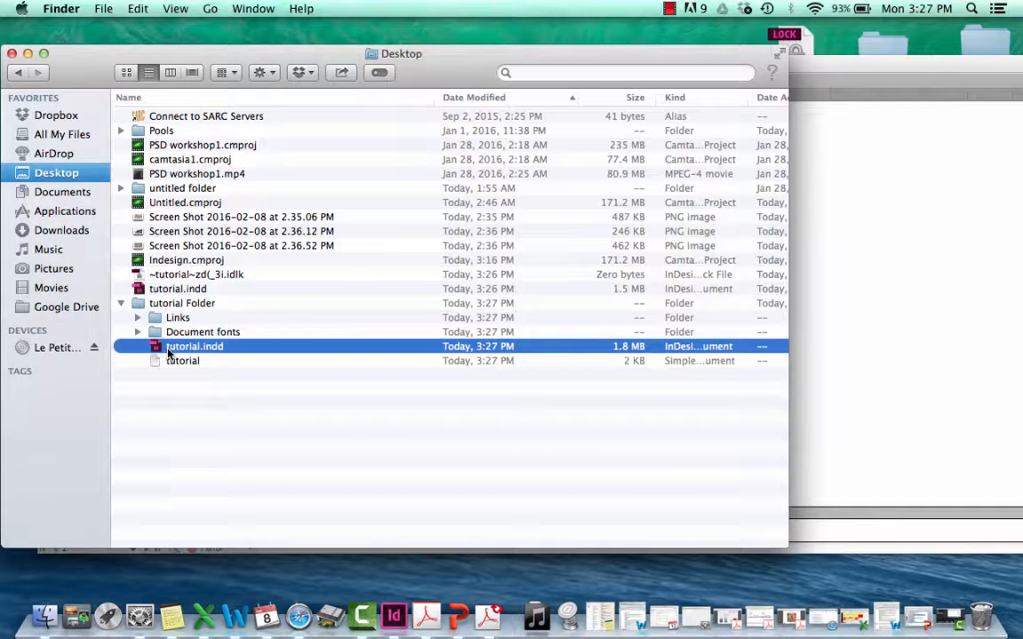
{"action": "left_click", "coordinate": [137, 332]}
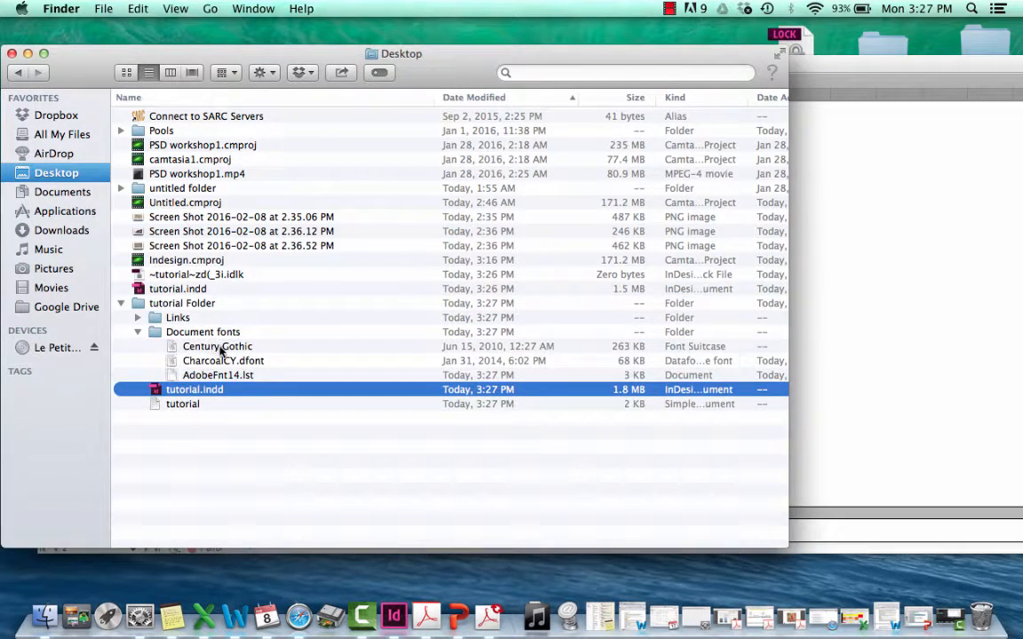
{"action": "left_click", "coordinate": [204, 347]}
{"action": "left_click", "coordinate": [212, 374]}
{"action": "left_click", "coordinate": [137, 316]}
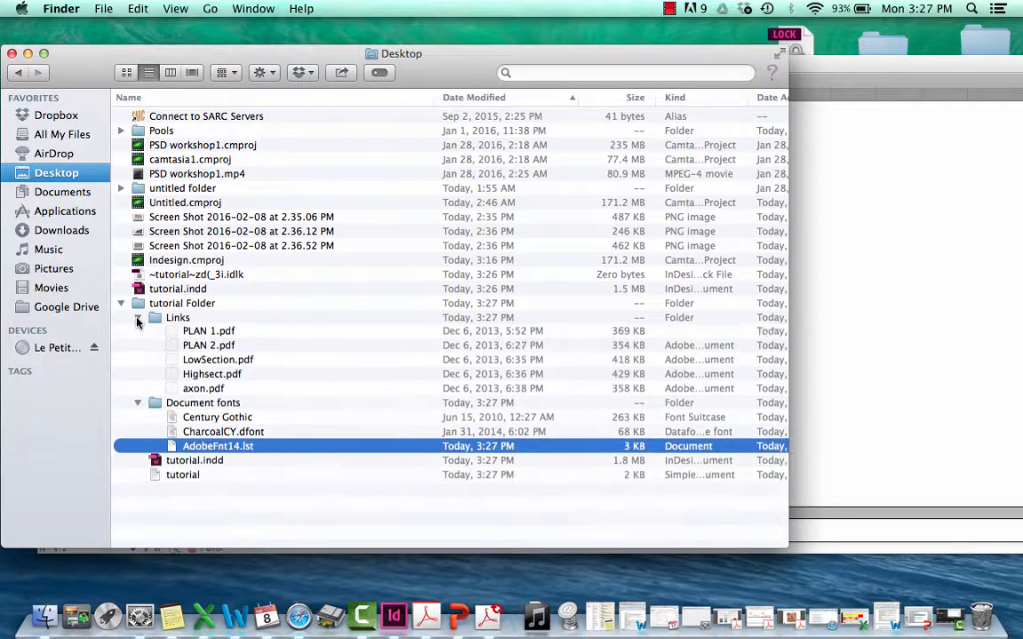
{"action": "left_click", "coordinate": [213, 333]}
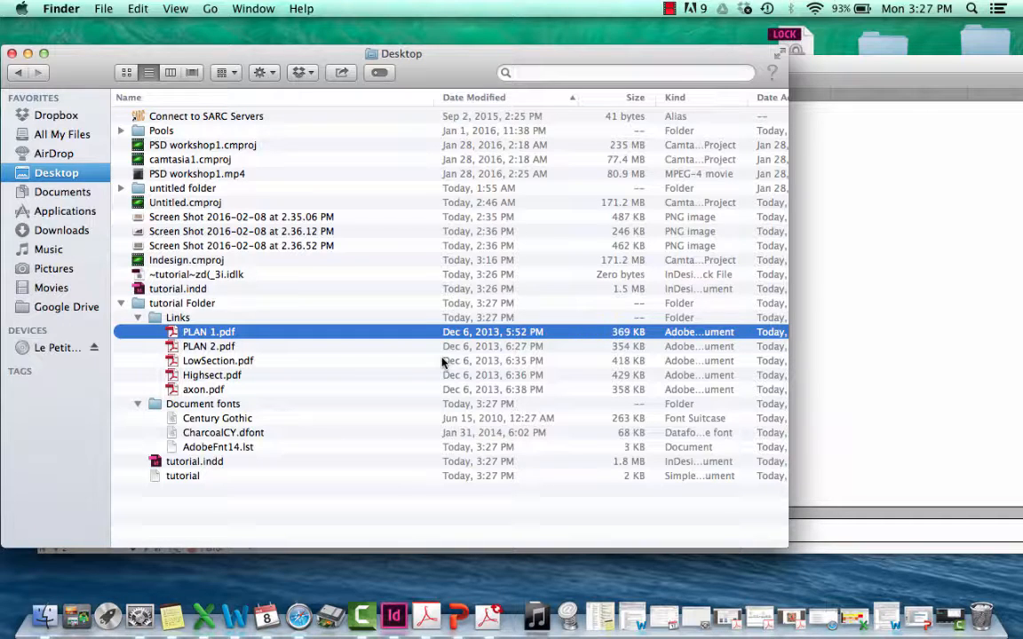
{"action": "left_click", "coordinate": [27, 55]}
Switch back to InDesign and place PLAN 1.pdf from the Desktop on page 3
{"action": "left_click", "coordinate": [128, 202]}
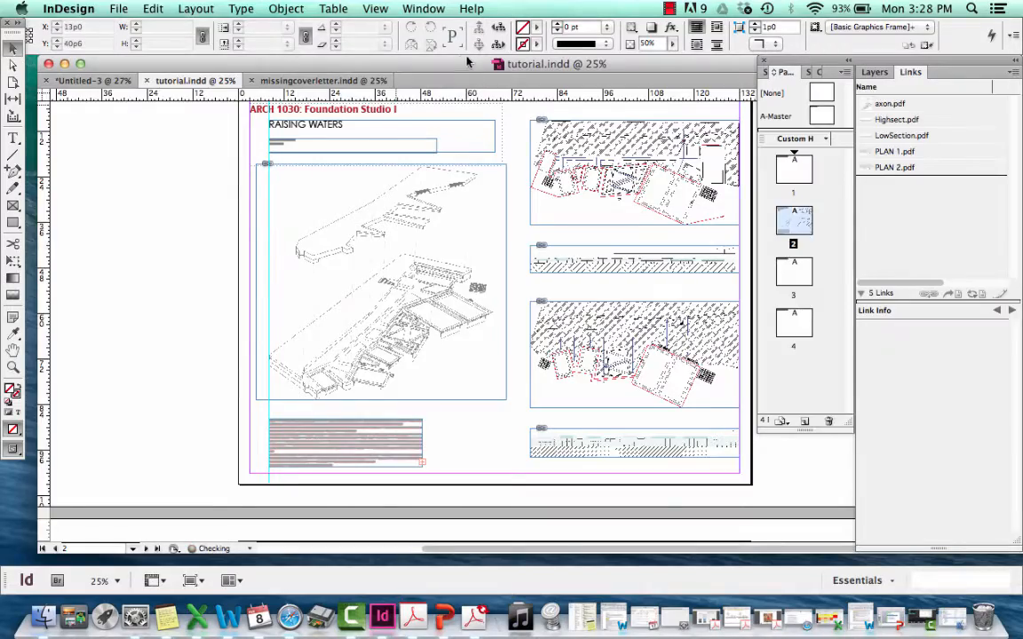
{"action": "left_click_drag", "start_coordinate": [455, 64], "coordinate": [381, 48]}
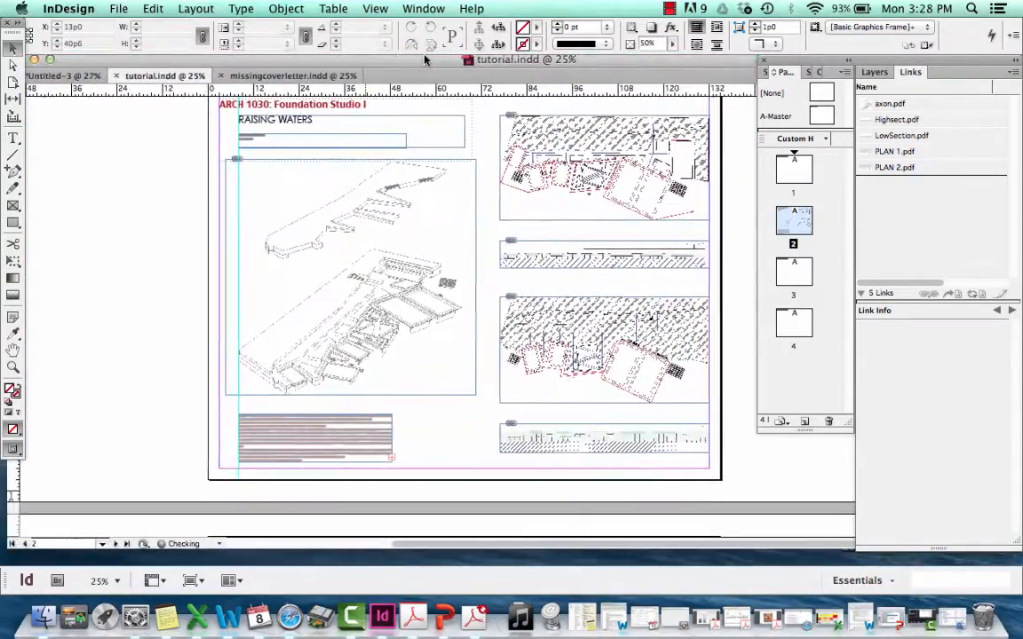
{"action": "left_click", "coordinate": [118, 8]}
{"action": "left_click", "coordinate": [132, 202]}
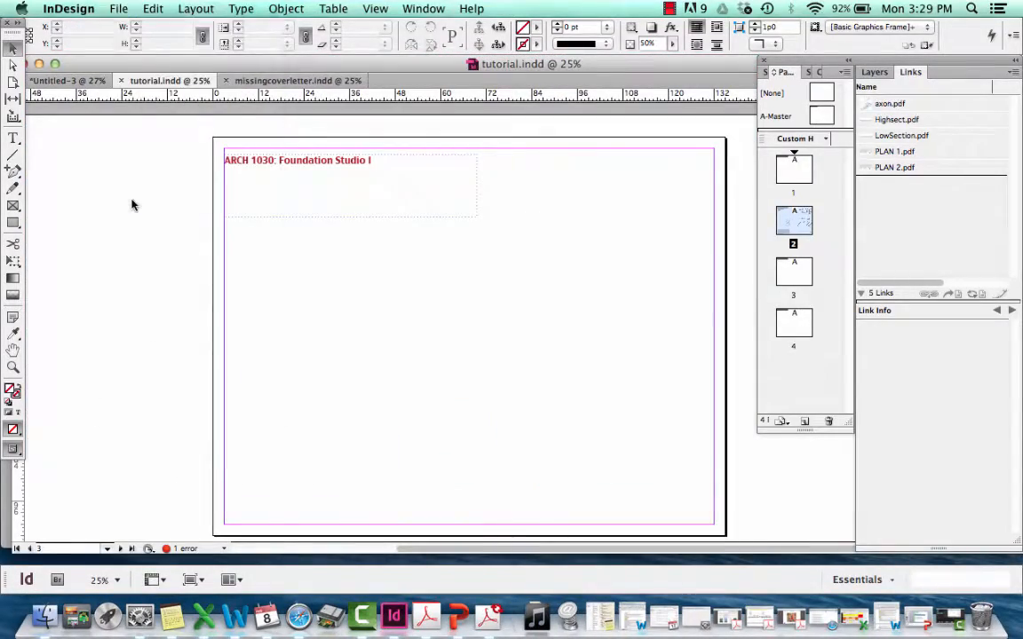
{"action": "left_click", "coordinate": [210, 124]}
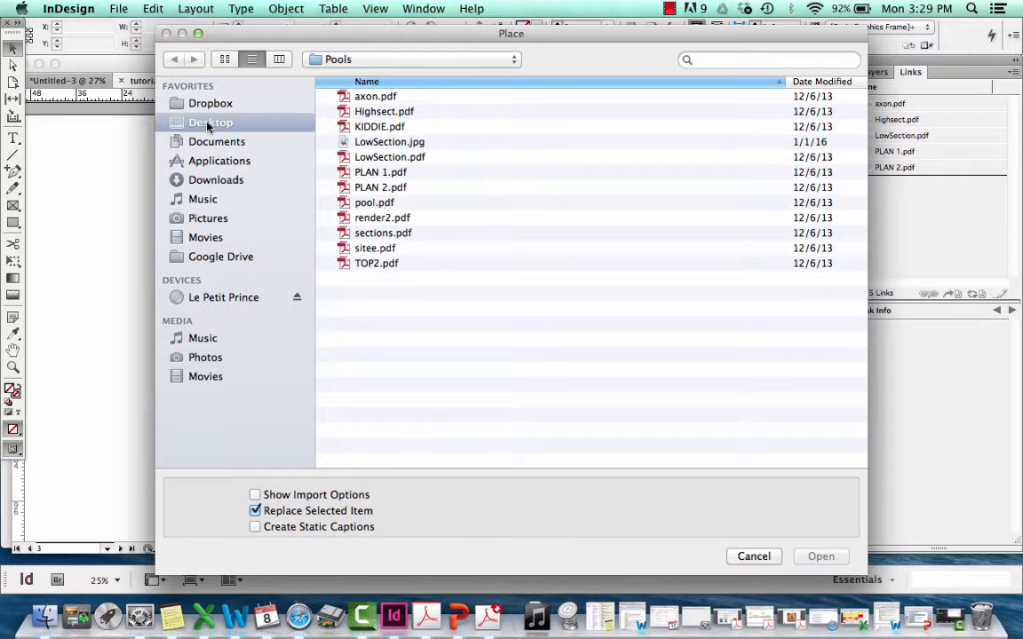
{"action": "double_click", "coordinate": [364, 157]}
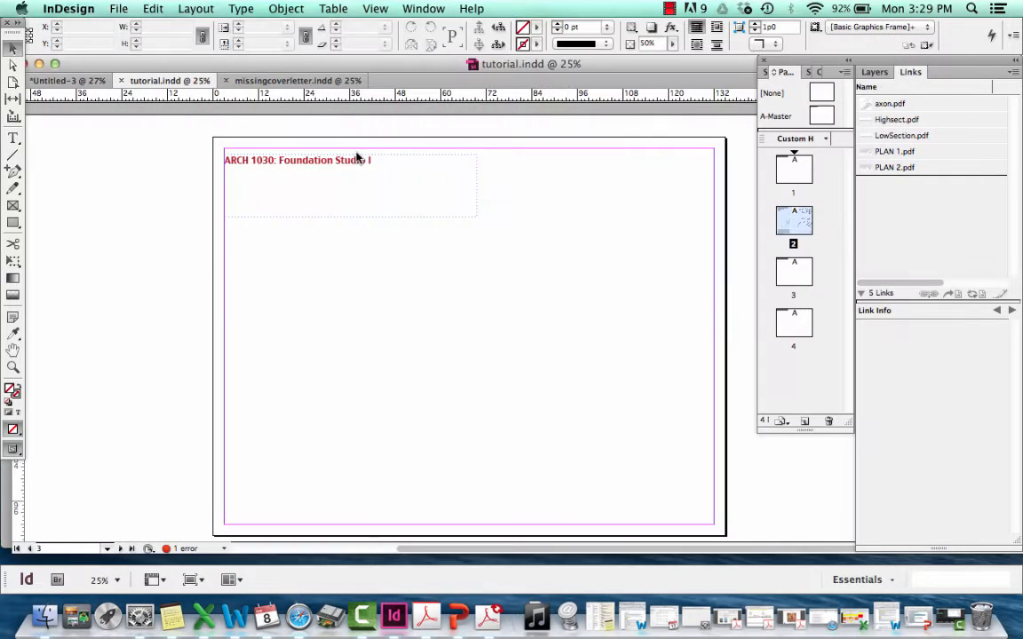
{"action": "left_click", "coordinate": [382, 293]}
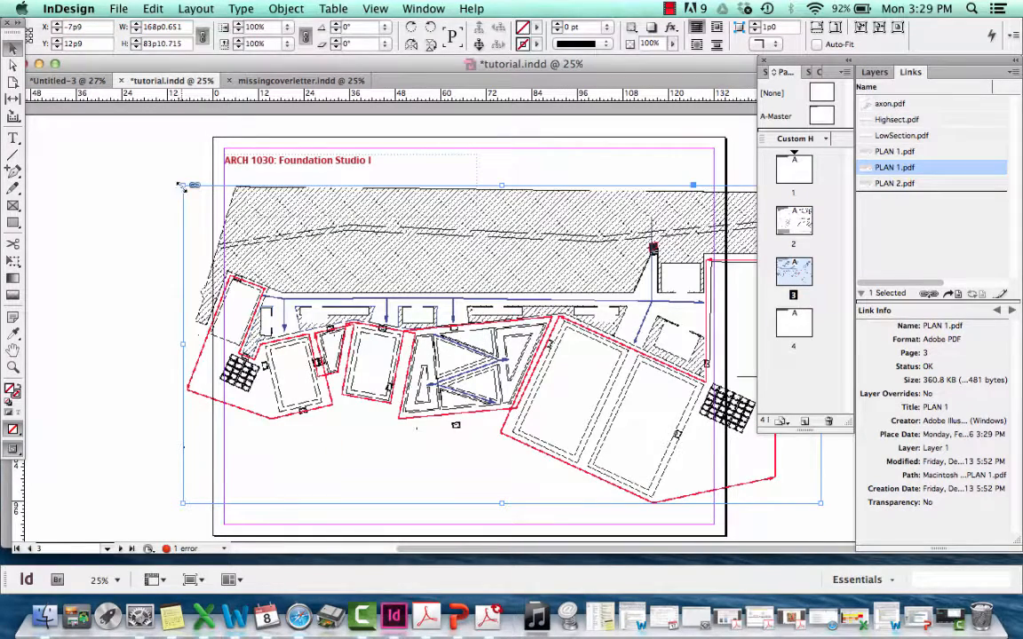
Enable Auto-Fit for the placed plan, scale its frame down to about 105p7 by 52p8 and centre it on the page
{"action": "left_click", "coordinate": [848, 45]}
{"action": "left_click_drag", "start_coordinate": [183, 185], "coordinate": [422, 371]}
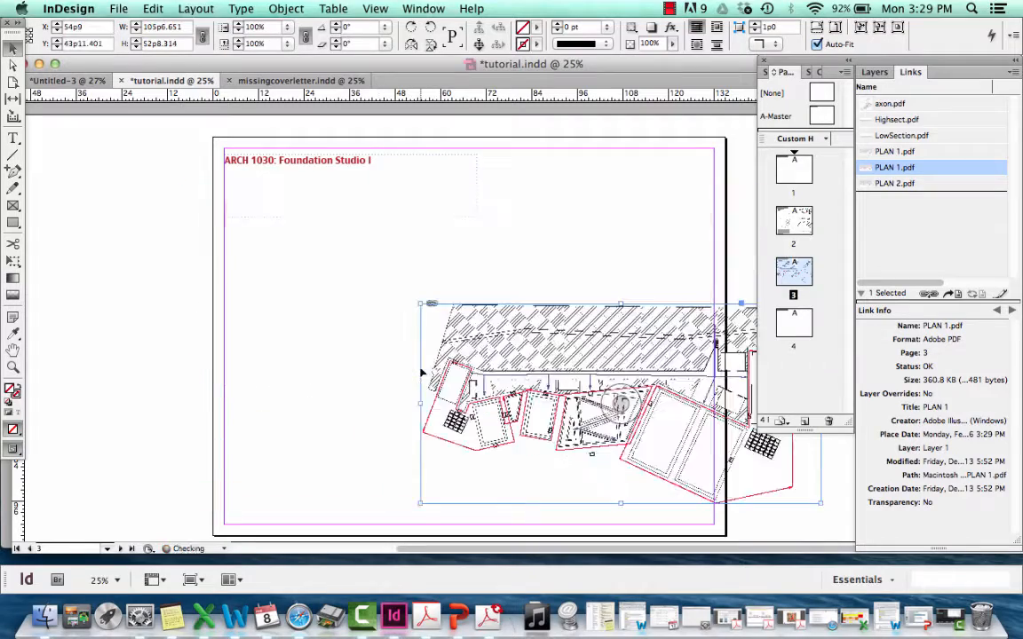
{"action": "left_click_drag", "start_coordinate": [560, 361], "coordinate": [398, 302]}
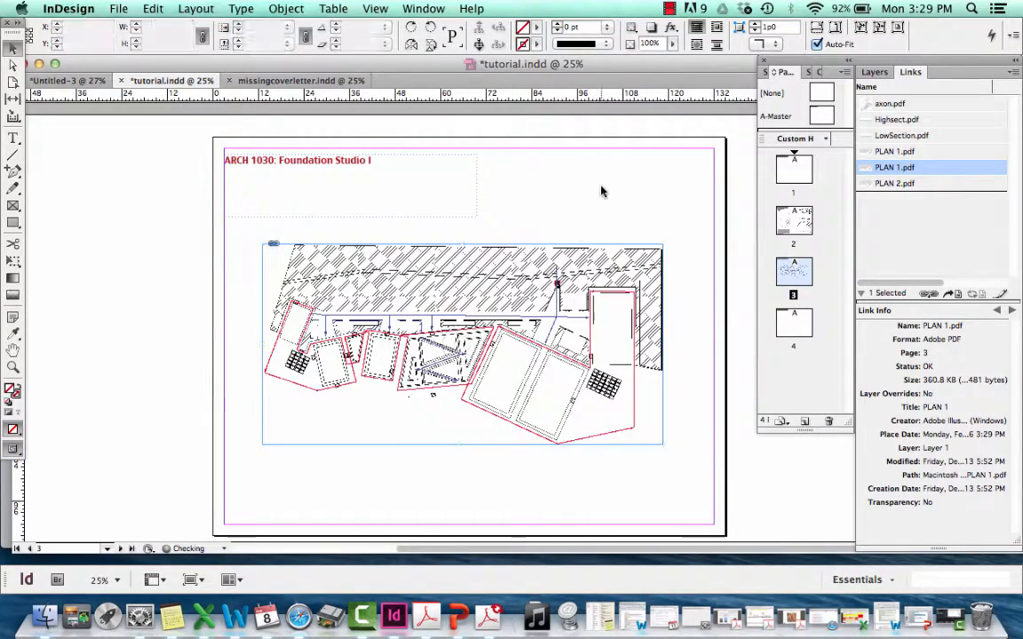
{"action": "left_click", "coordinate": [540, 166]}
In Finder, move PLAN 1.pdf from the Desktop into the Links folder of tutorial Folder and return to InDesign
{"action": "left_click", "coordinate": [43, 619]}
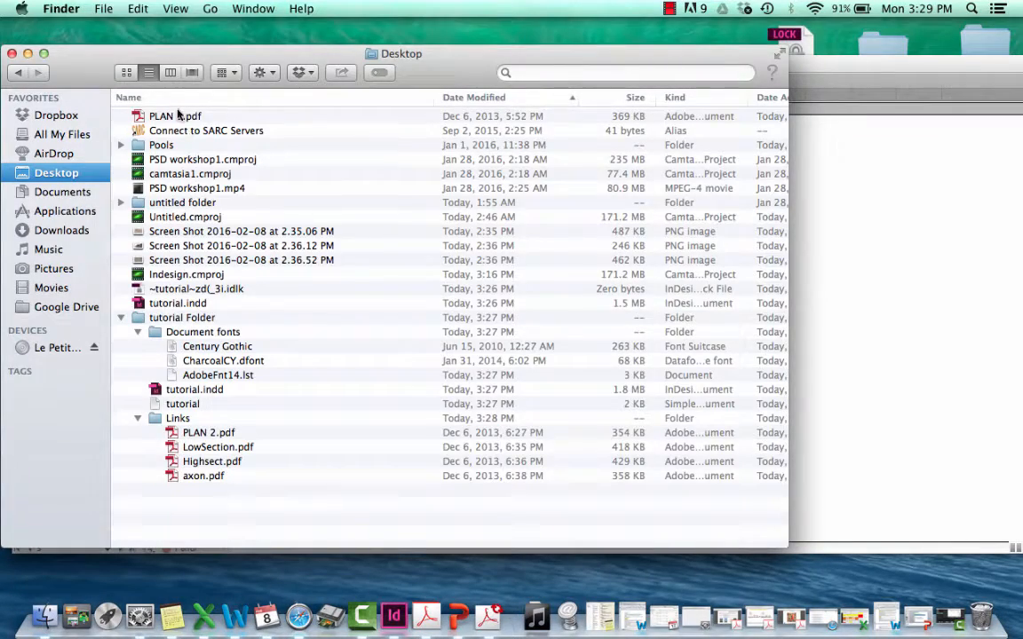
{"action": "left_click_drag", "start_coordinate": [178, 117], "coordinate": [185, 419]}
{"action": "left_click", "coordinate": [841, 304]}
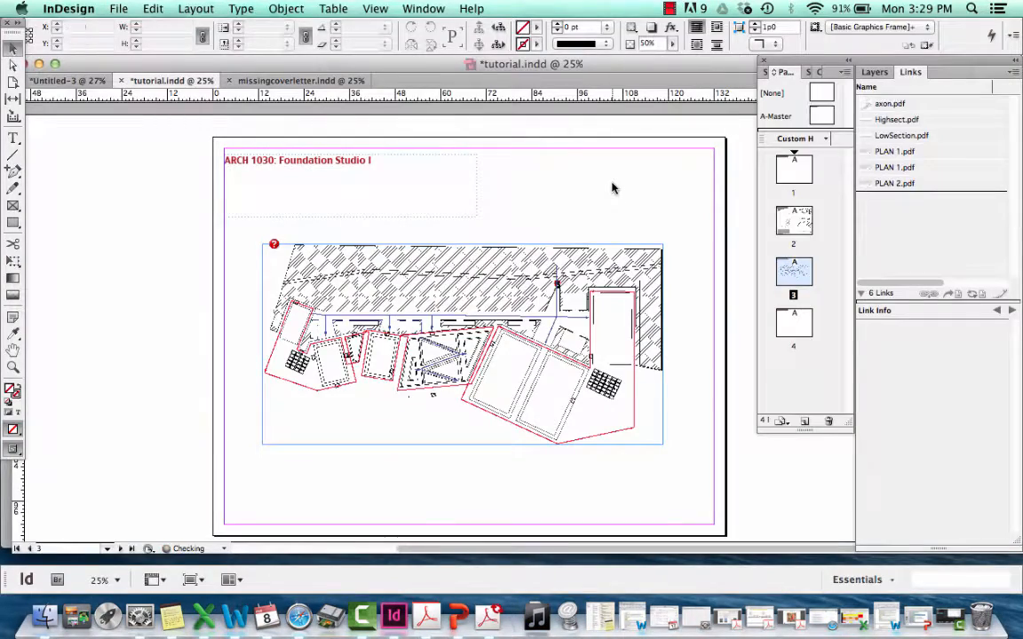
Relink the missing plan on page 3 to PLAN 1.pdf in the Links folder of tutorial Folder on the Desktop
{"action": "mouse_move", "coordinate": [275, 245]}
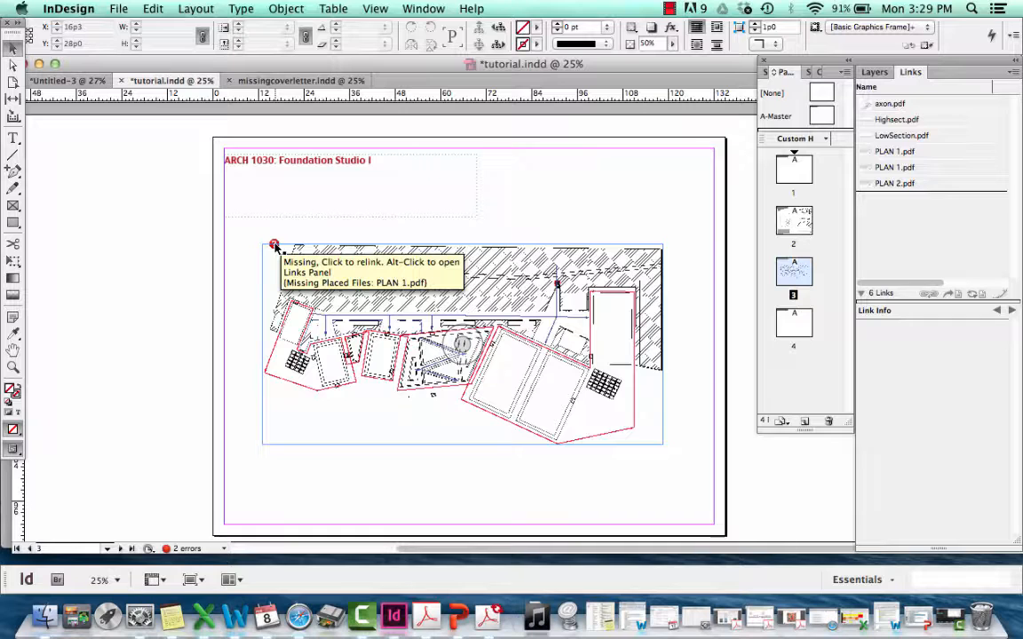
{"action": "left_click", "coordinate": [274, 246], "text": "alt"}
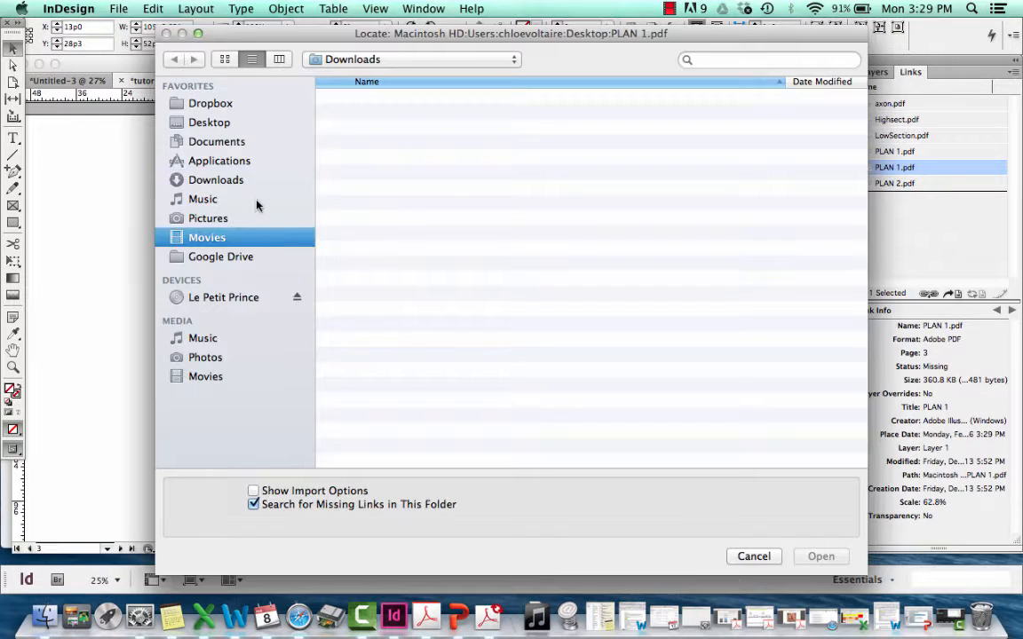
{"action": "left_click", "coordinate": [211, 124]}
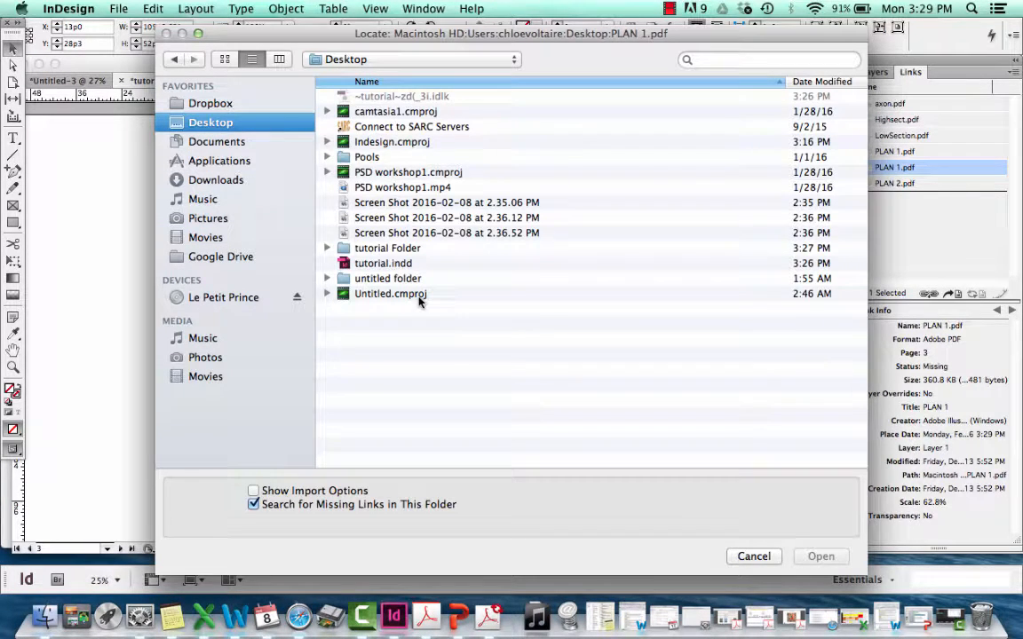
{"action": "left_click", "coordinate": [326, 248]}
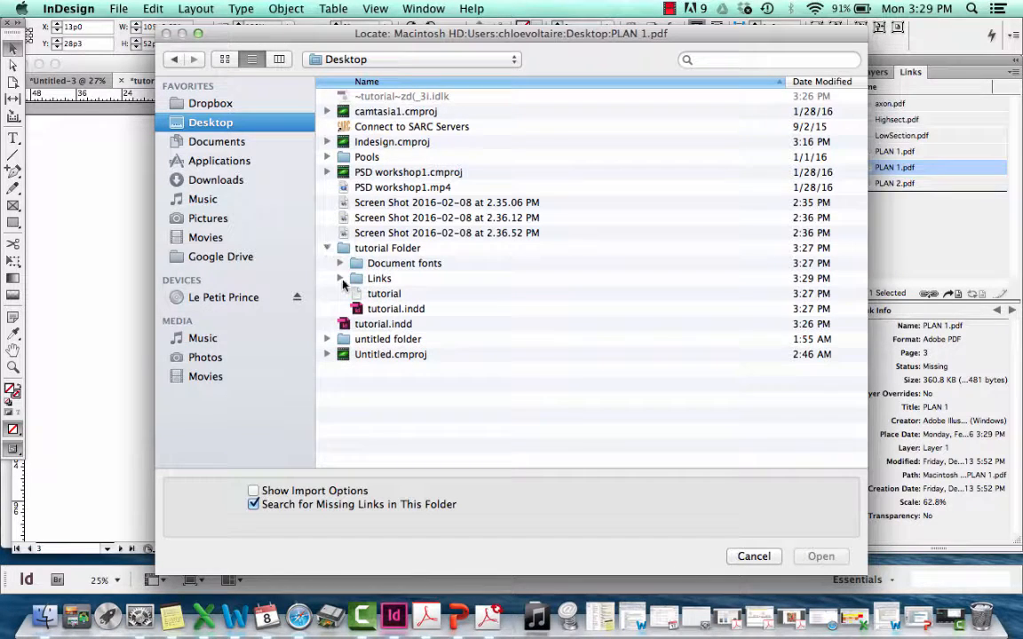
{"action": "left_click", "coordinate": [340, 278]}
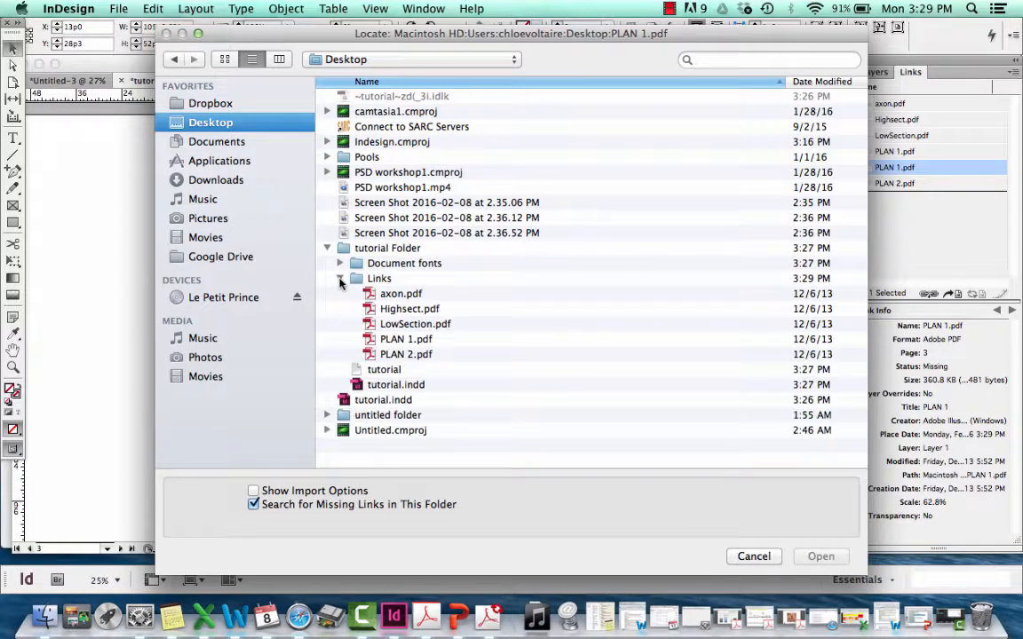
{"action": "double_click", "coordinate": [410, 340]}
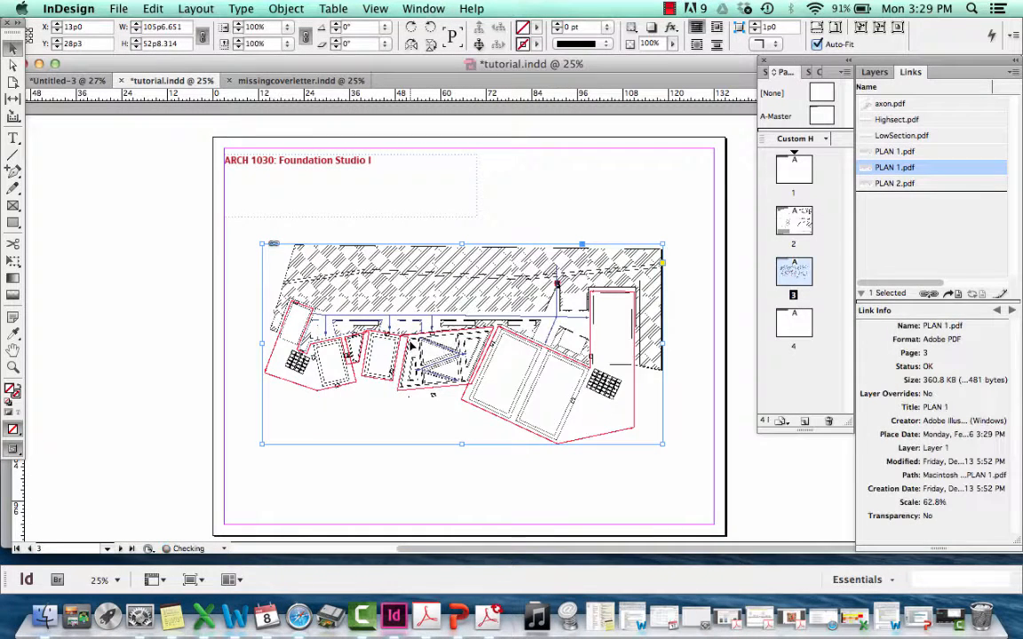
{"action": "left_click", "coordinate": [501, 219]}
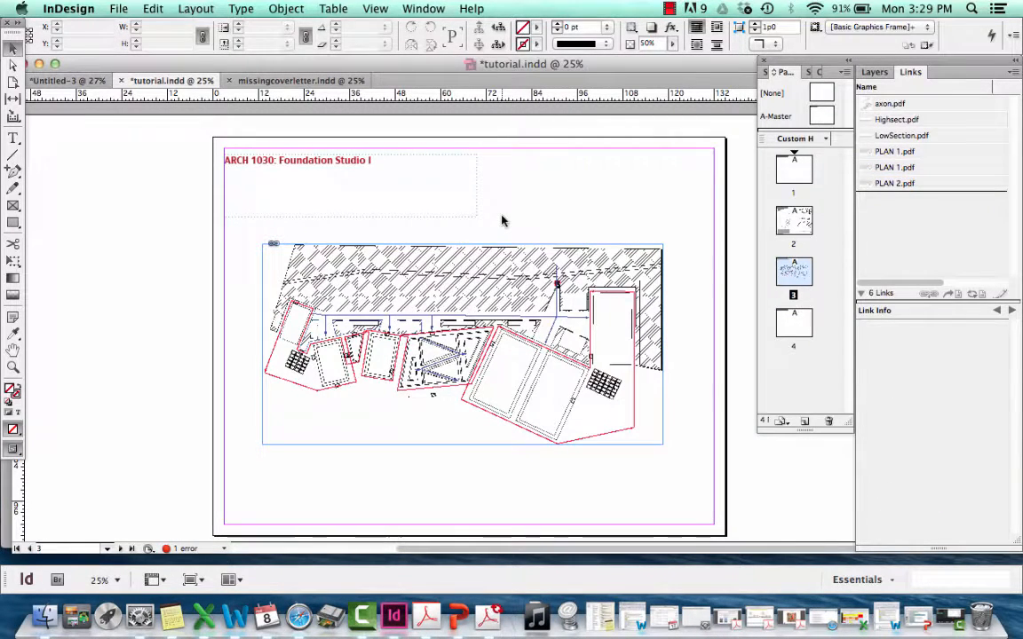
Widen the Links panel to examine the link info and full file path of axon.pdf, and narrow it again
{"action": "left_click", "coordinate": [890, 105]}
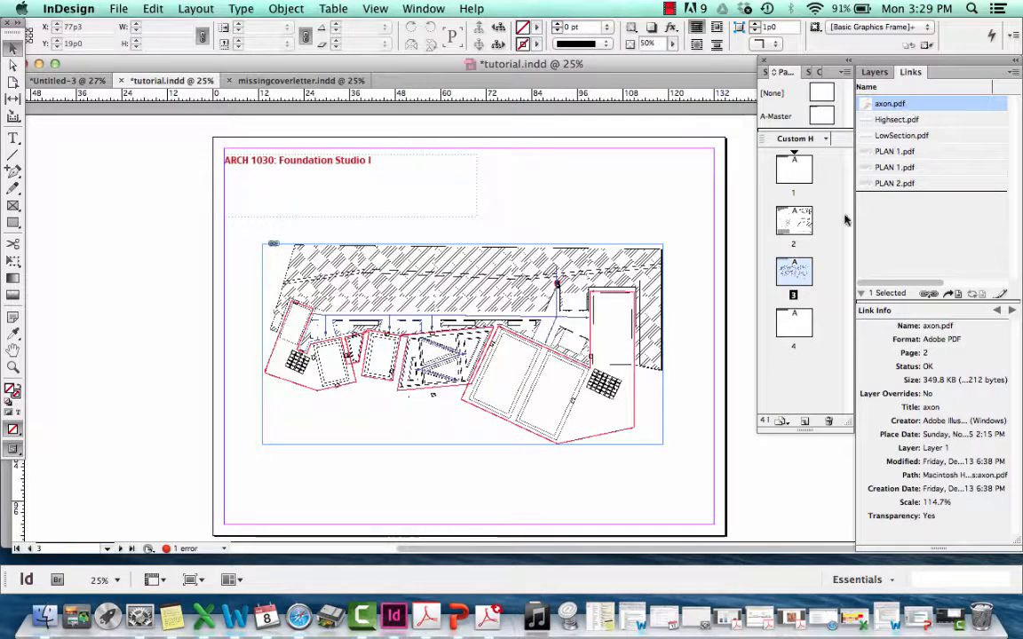
{"action": "left_click_drag", "start_coordinate": [857, 476], "coordinate": [717, 425]}
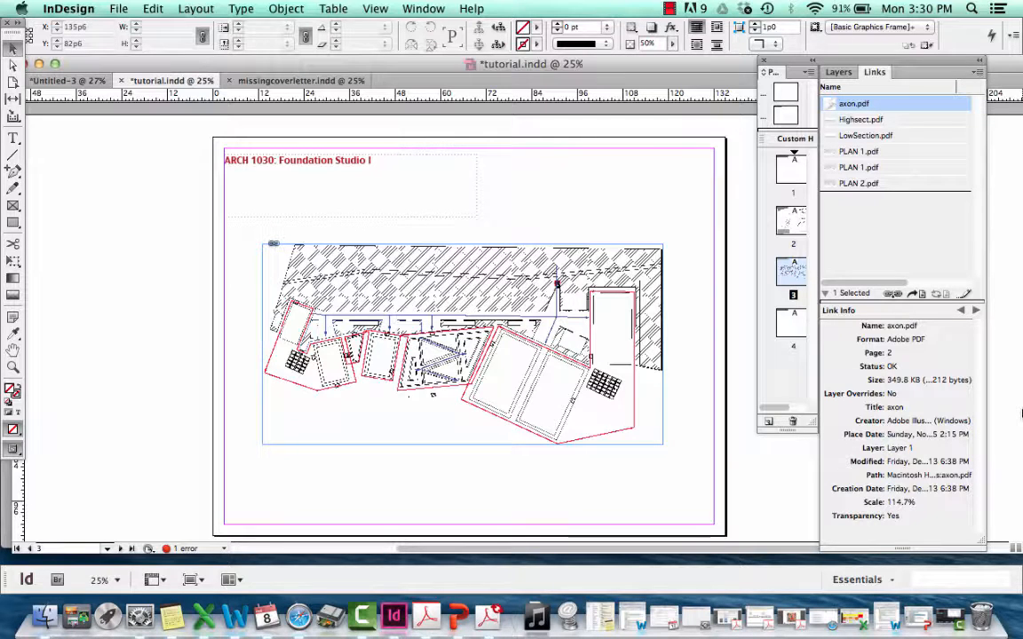
{"action": "left_click_drag", "start_coordinate": [909, 67], "coordinate": [882, 67]}
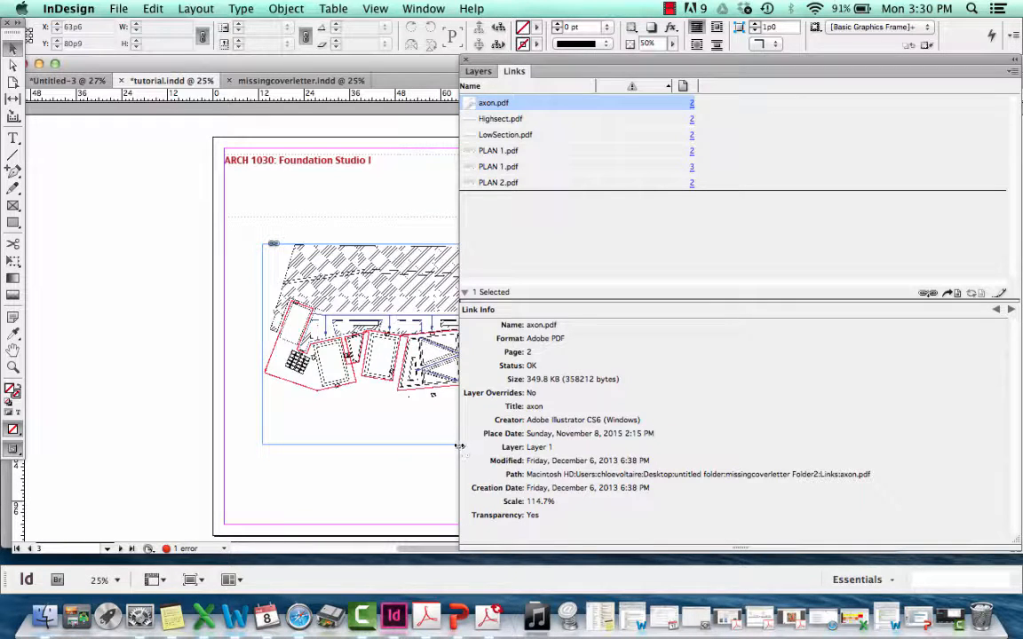
{"action": "left_click_drag", "start_coordinate": [459, 443], "coordinate": [815, 391]}
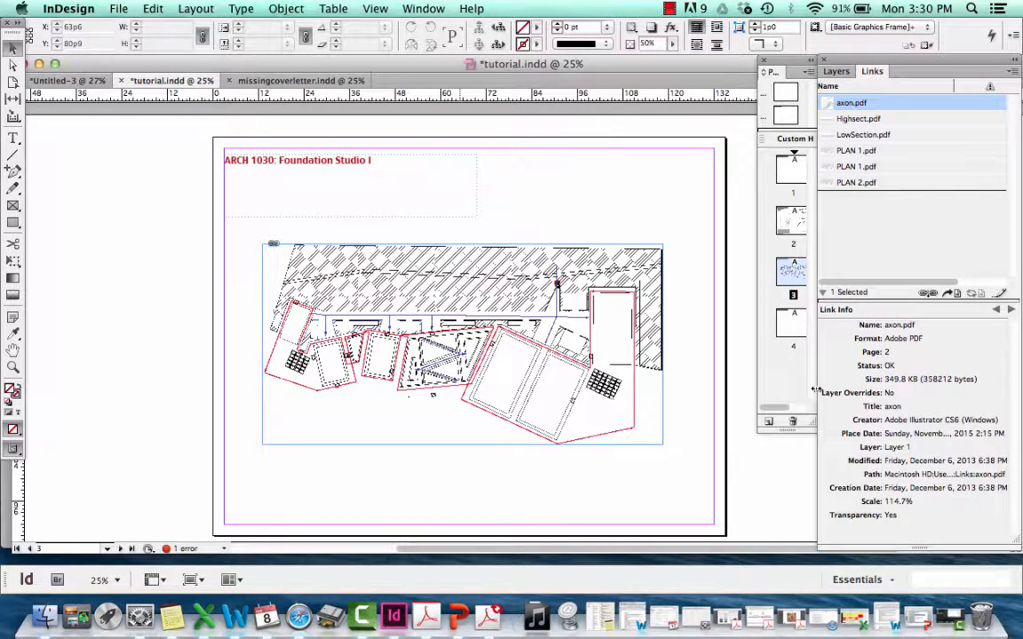
Start exporting the document to the Desktop as tutorial.pdf in Adobe PDF (Print) format and continue to the PDF export settings
{"action": "scroll", "coordinate": [482, 489], "scroll_direction": "up", "scroll_amount": 2}
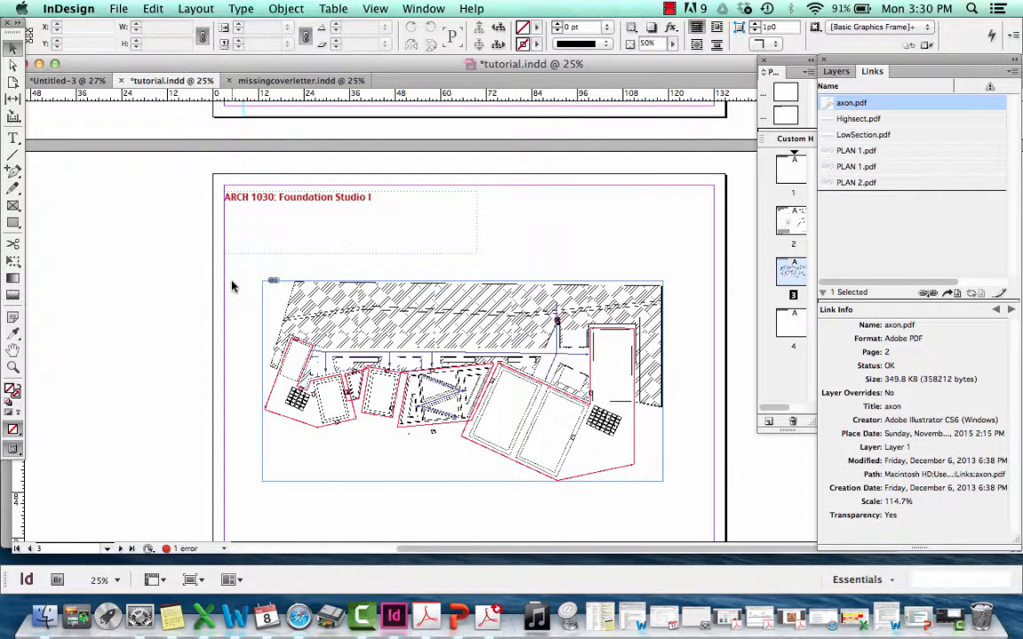
{"action": "left_click", "coordinate": [116, 9]}
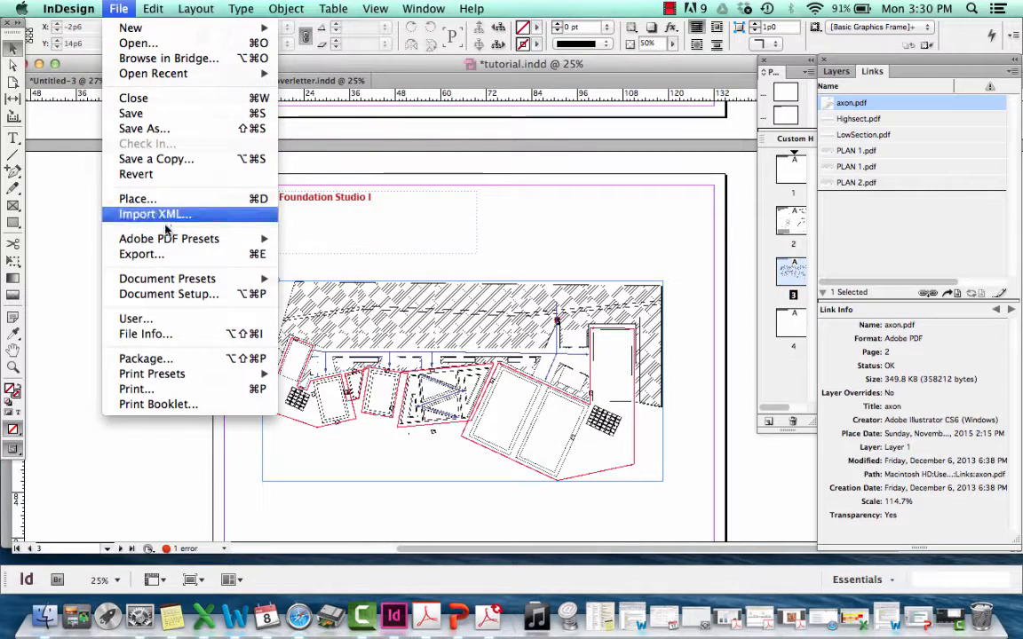
{"action": "left_click", "coordinate": [148, 254]}
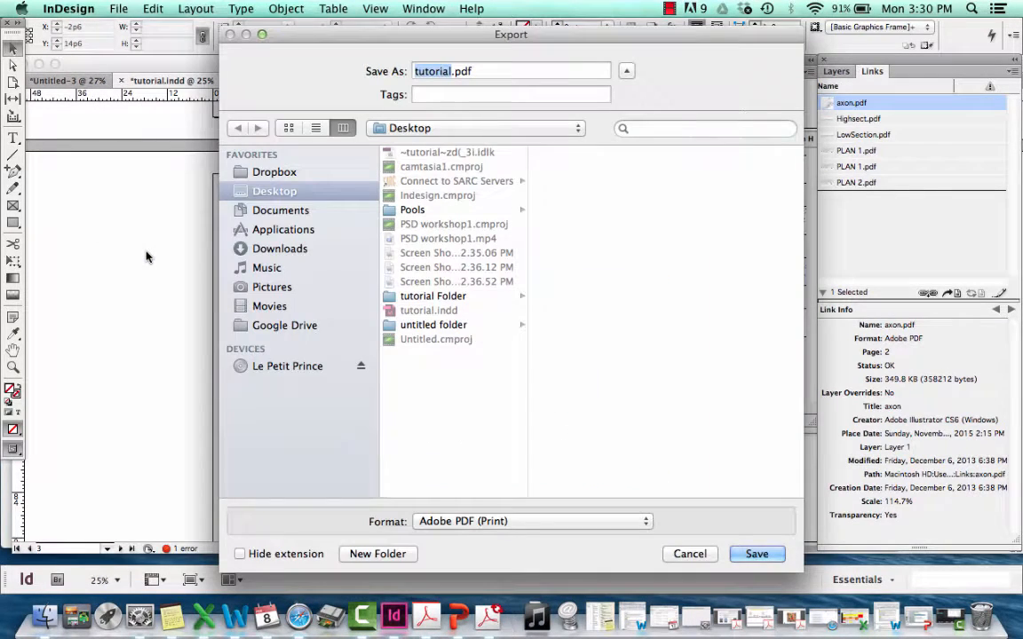
{"action": "left_click", "coordinate": [468, 524]}
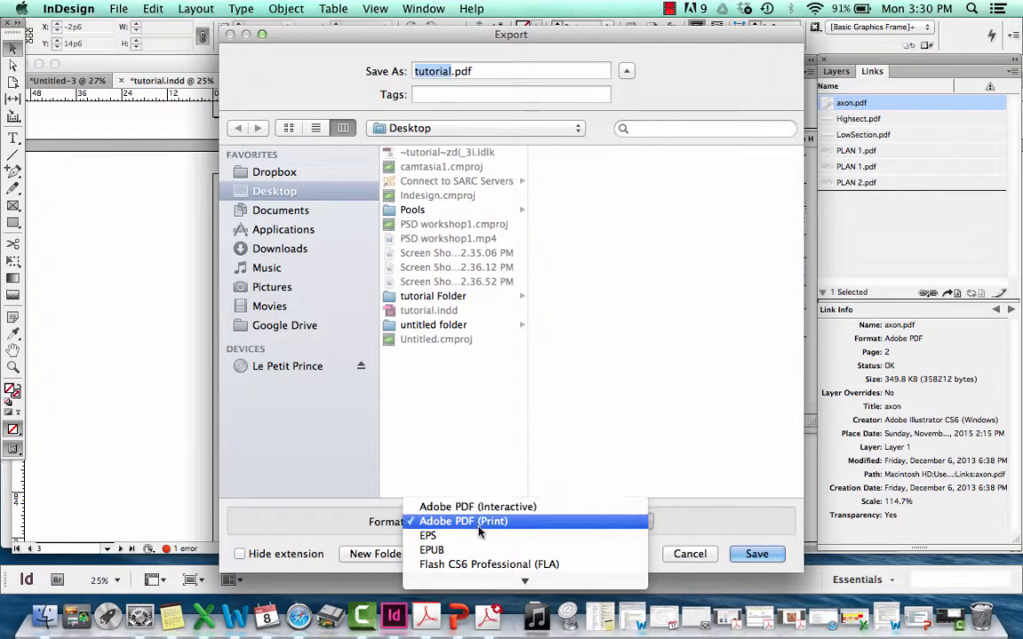
{"action": "left_click", "coordinate": [477, 522]}
{"action": "left_click", "coordinate": [756, 553]}
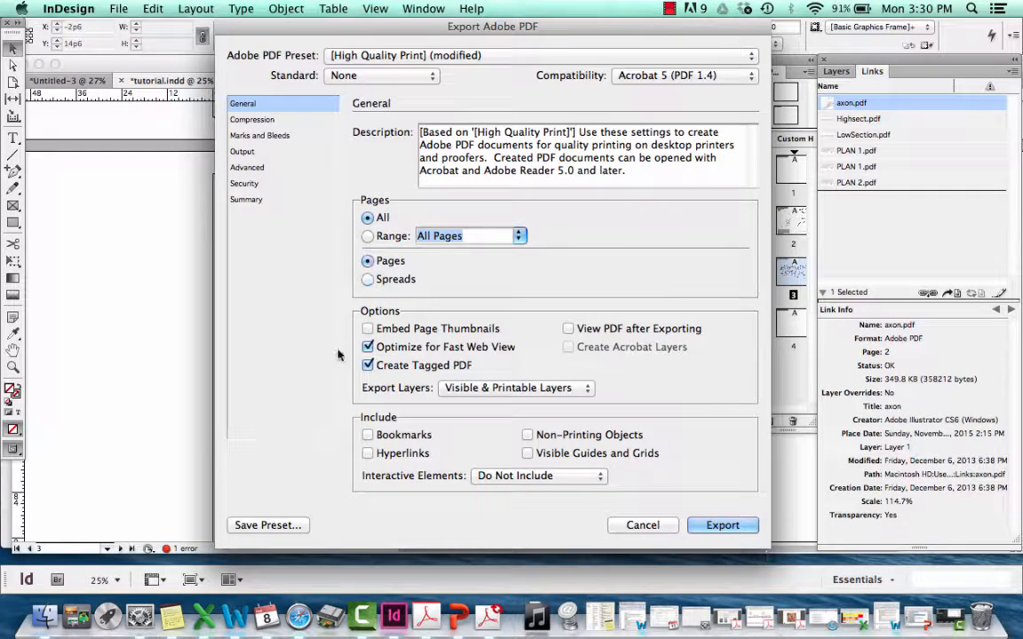
Set the PDF export of all pages to Spreads and export it, continuing past the overset text warning
{"action": "left_click", "coordinate": [388, 266]}
{"action": "left_click", "coordinate": [368, 281]}
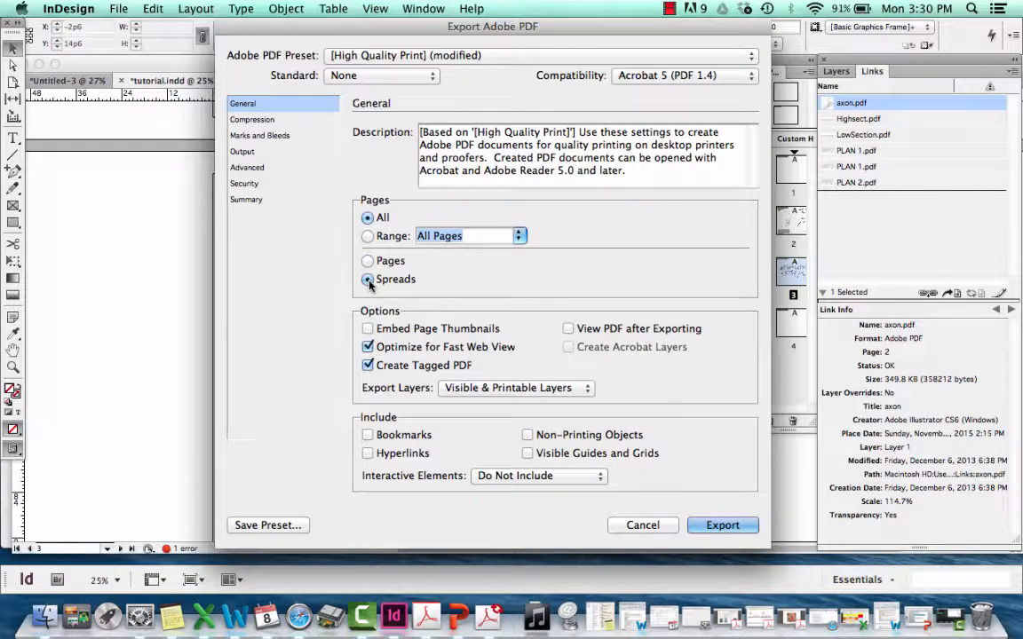
{"action": "left_click", "coordinate": [710, 525]}
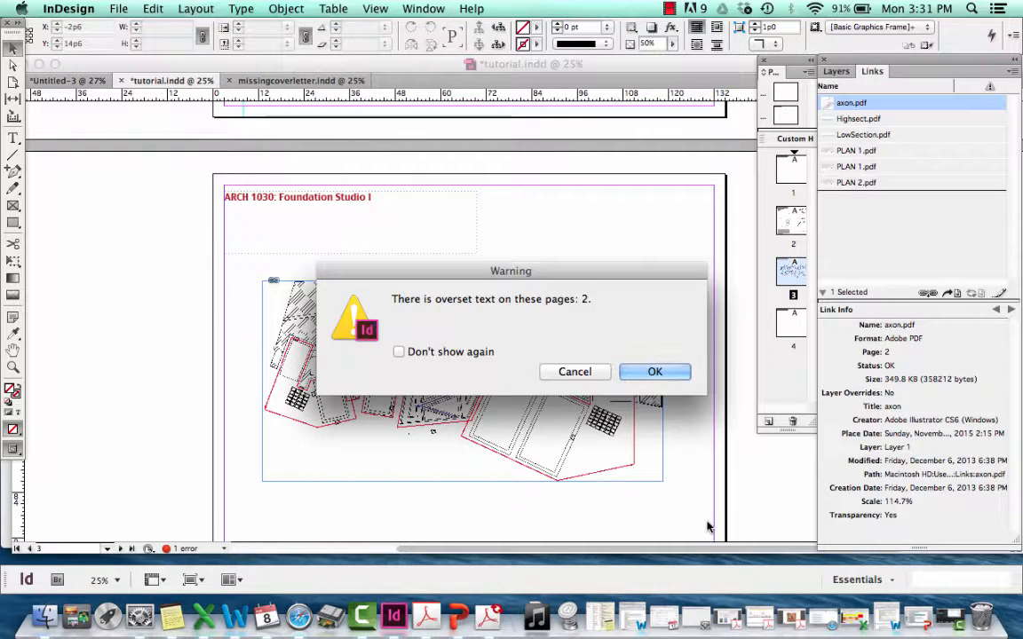
{"action": "left_click", "coordinate": [654, 372]}
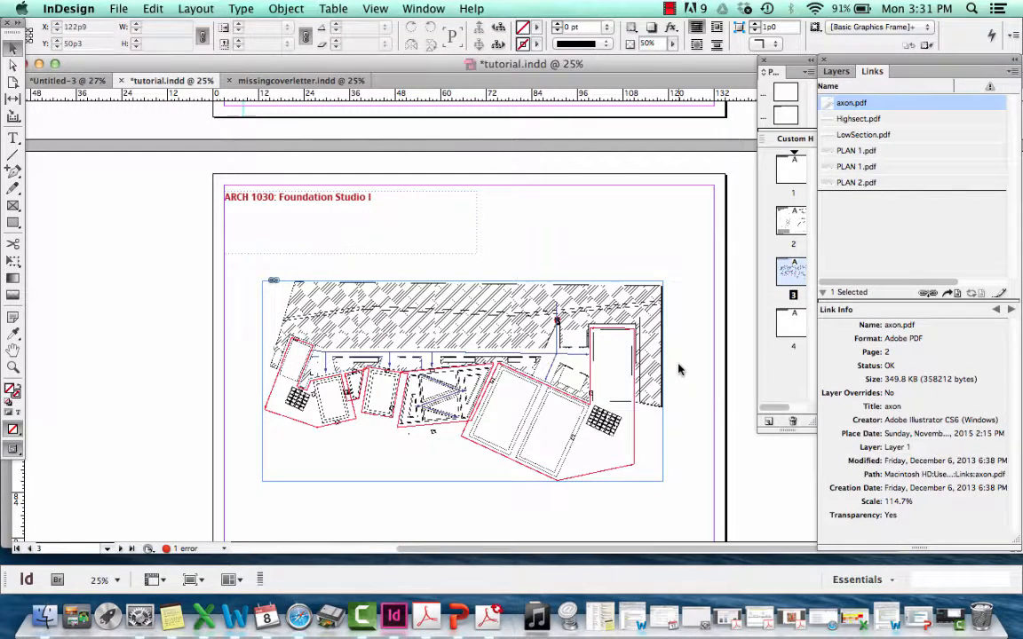
Switch to Finder, open the exported tutorial.pdf from the Desktop in Acrobat, review its pages and minimize the window
{"action": "left_click", "coordinate": [46, 617]}
{"action": "left_click", "coordinate": [177, 491]}
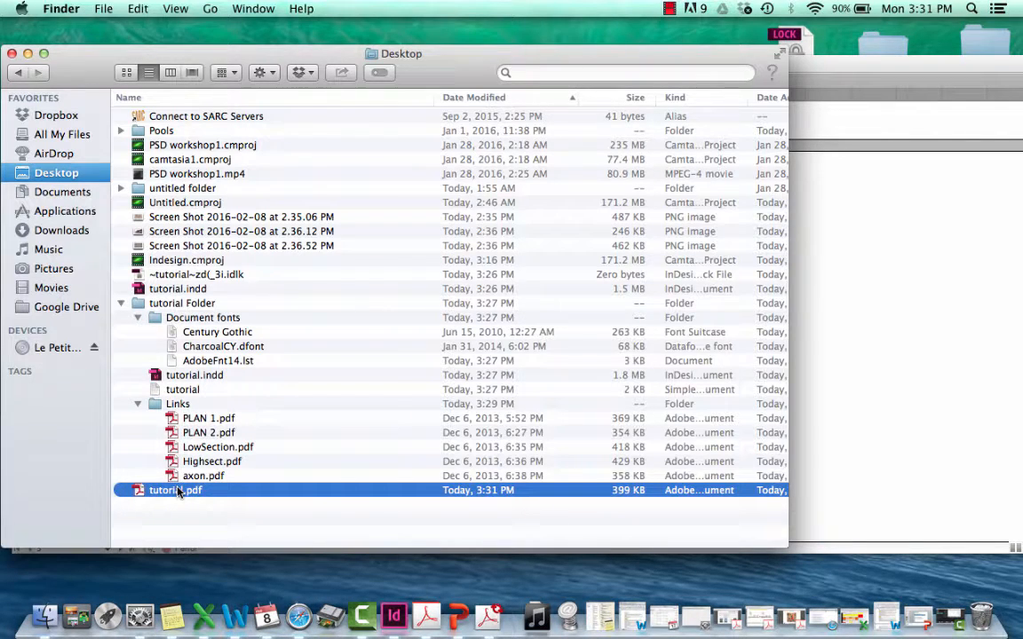
{"action": "double_click", "coordinate": [177, 491]}
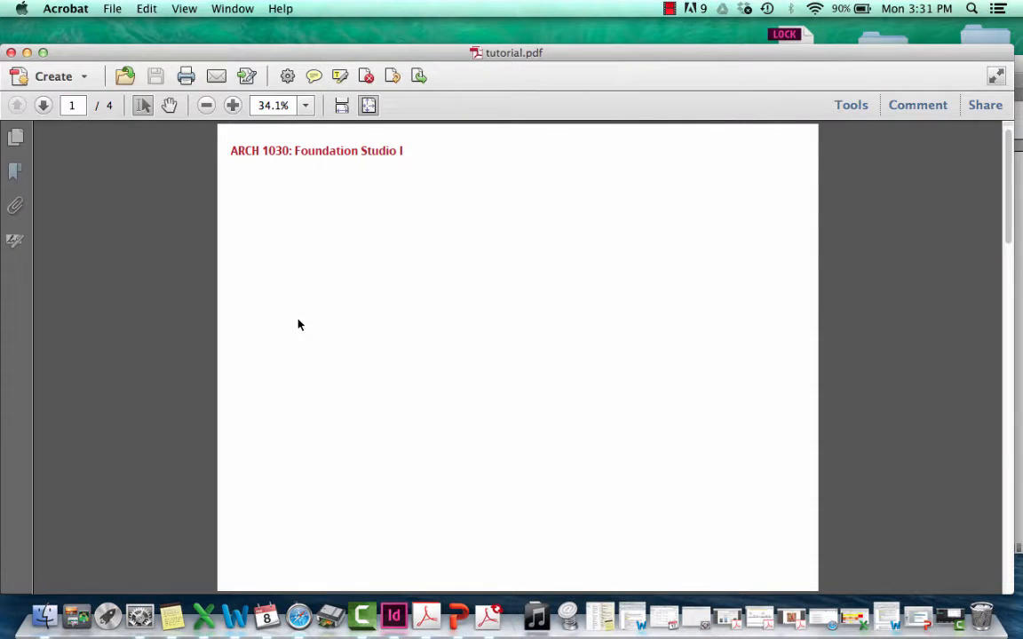
{"action": "scroll", "coordinate": [299, 325], "scroll_direction": "down", "scroll_amount": 3}
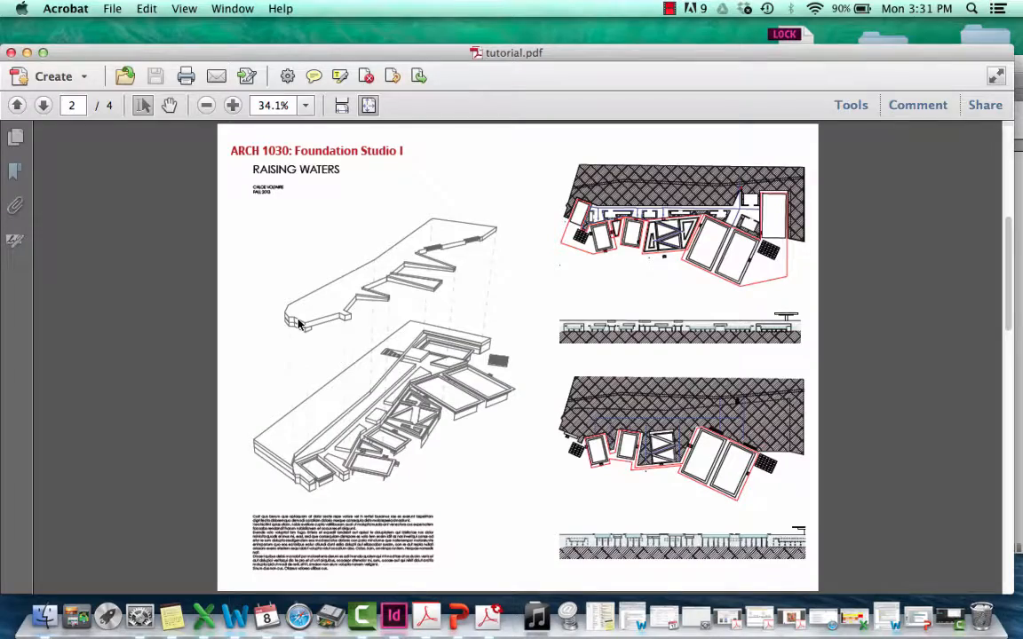
{"action": "scroll", "coordinate": [300, 325], "scroll_direction": "down", "scroll_amount": 3}
{"action": "scroll", "coordinate": [299, 325], "scroll_direction": "up", "scroll_amount": 3}
{"action": "left_click", "coordinate": [26, 52]}
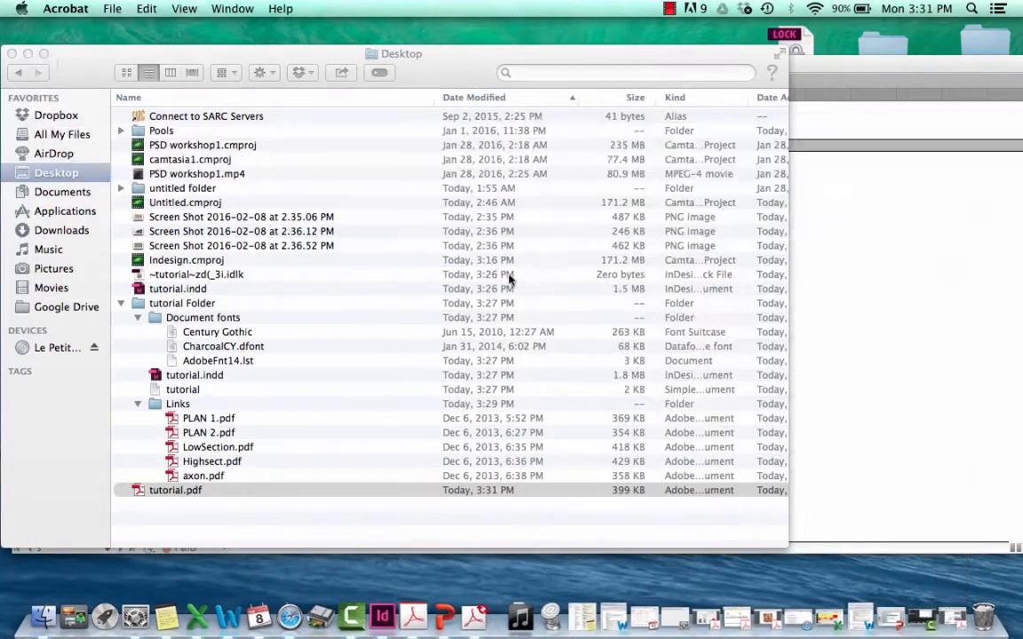
Return to InDesign, expand the overset text error in the Preflight panel and jump to the affected text frame on page 2
{"action": "left_click", "coordinate": [826, 284]}
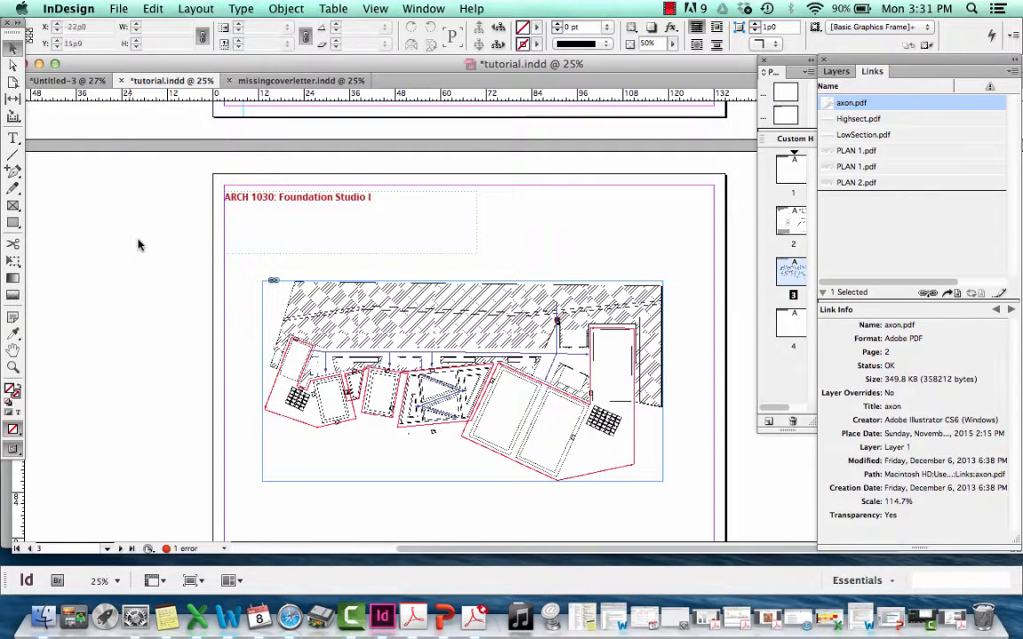
{"action": "left_click", "coordinate": [222, 550]}
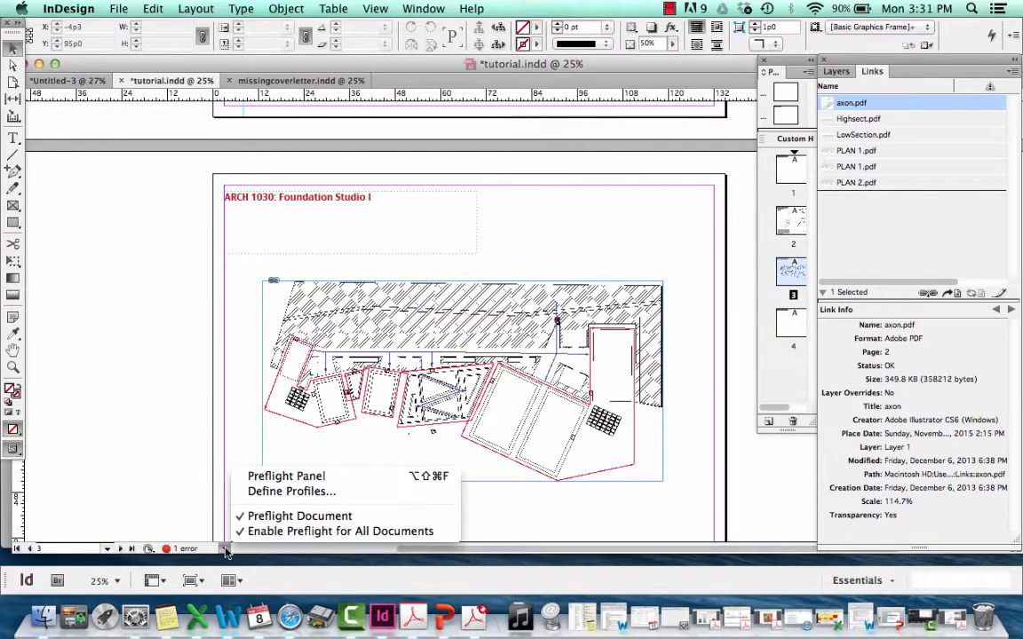
{"action": "left_click", "coordinate": [201, 551]}
{"action": "double_click", "coordinate": [178, 550]}
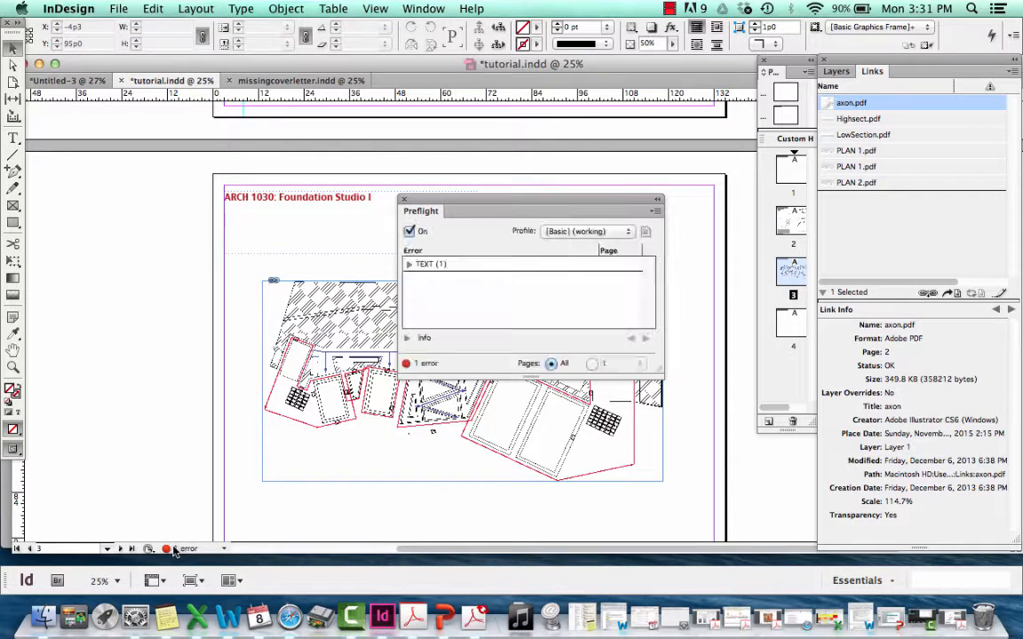
{"action": "left_click", "coordinate": [409, 266]}
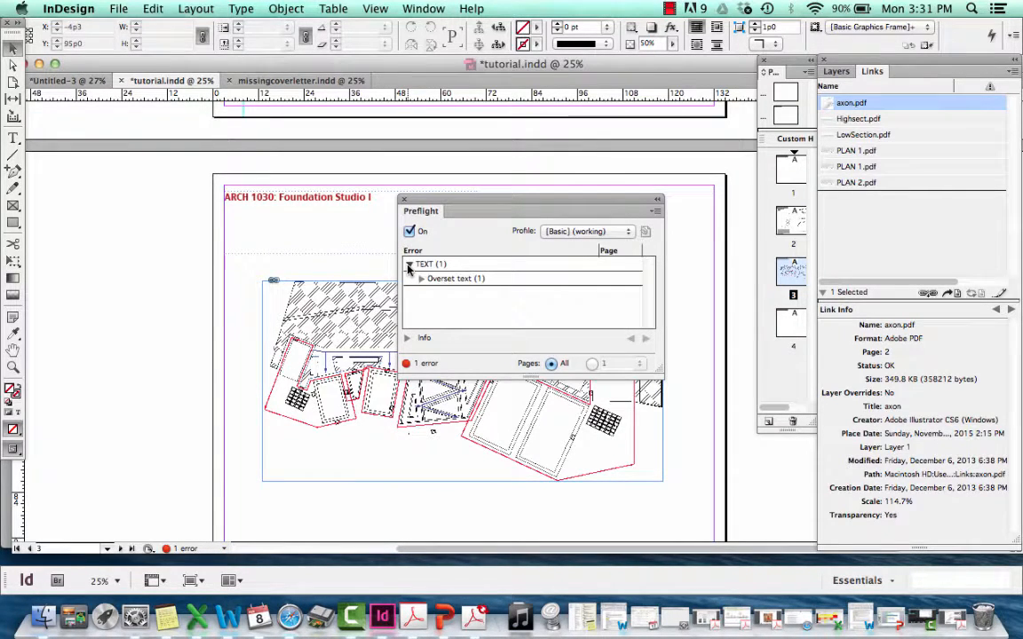
{"action": "left_click", "coordinate": [421, 278]}
{"action": "double_click", "coordinate": [442, 294]}
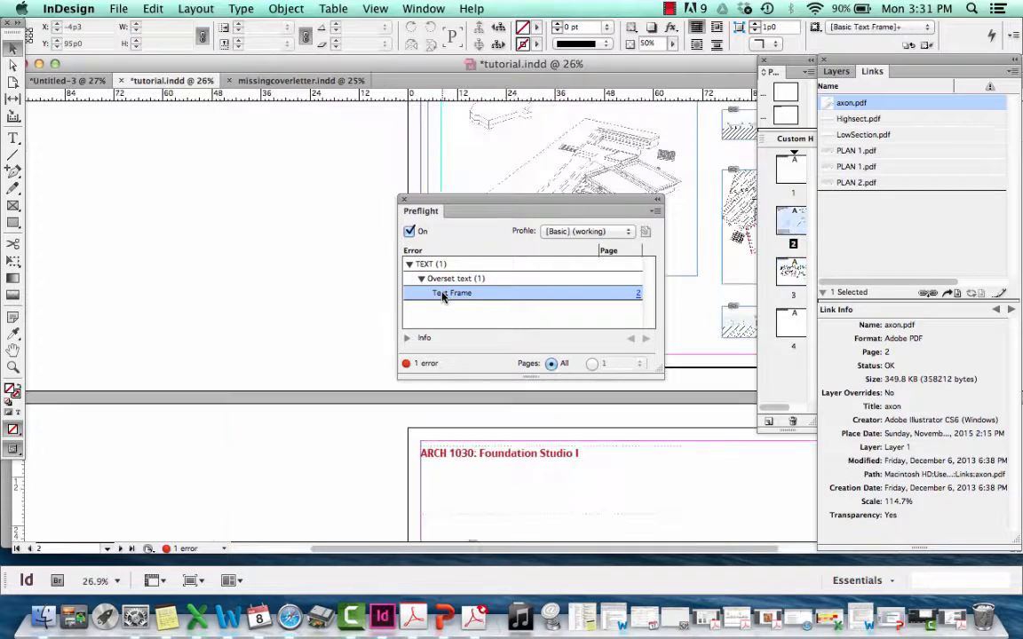
On page 2, fit the RAISING WATERS title frame and the small text frame beneath it to their contents
{"action": "left_click_drag", "start_coordinate": [521, 203], "coordinate": [202, 190]}
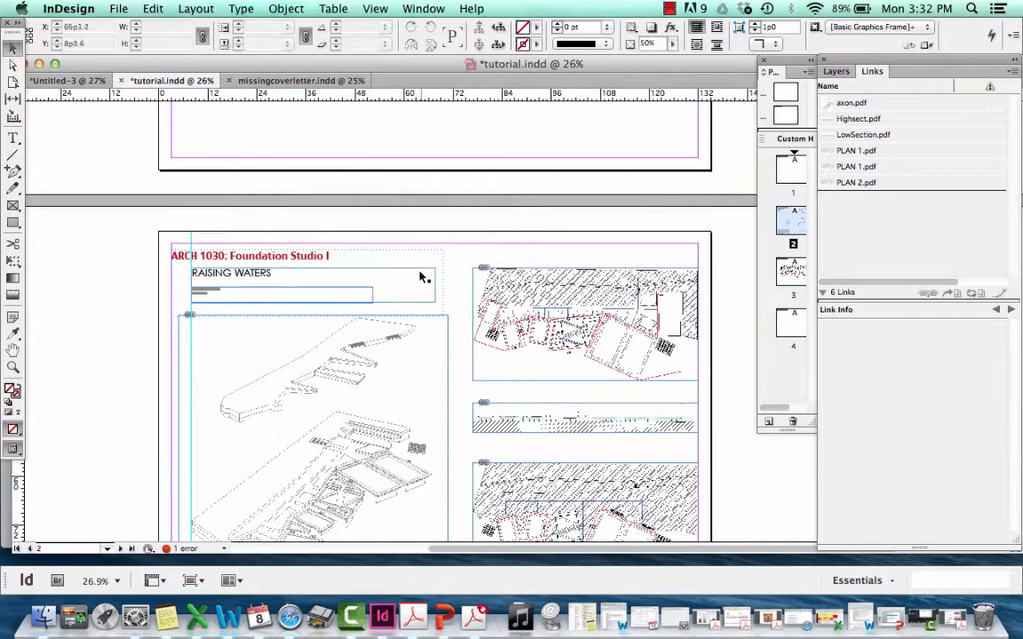
{"action": "left_click", "coordinate": [423, 276]}
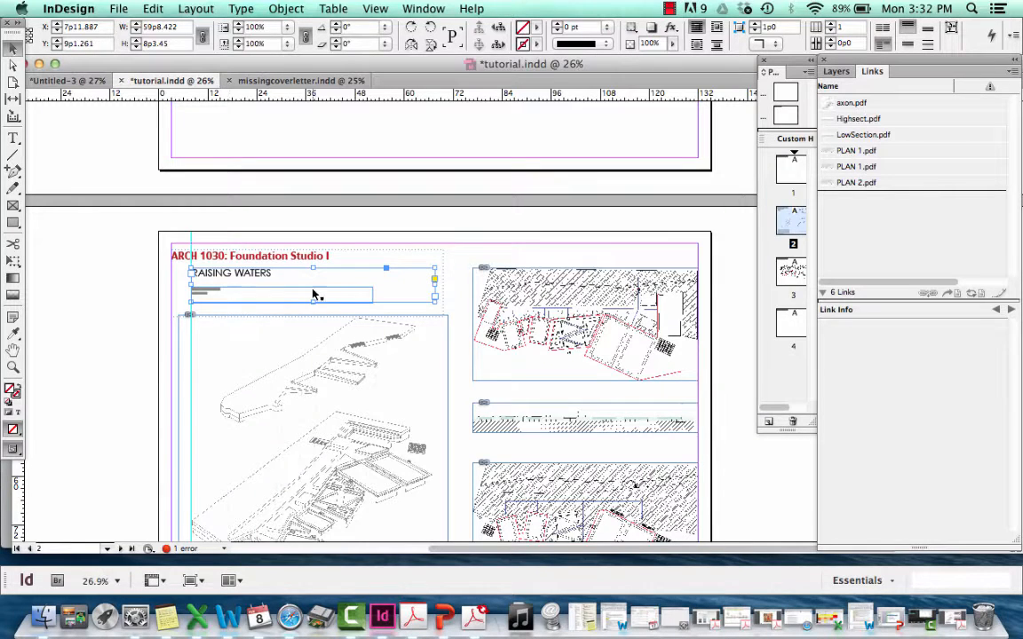
{"action": "double_click", "coordinate": [436, 303]}
{"action": "left_click", "coordinate": [386, 274]}
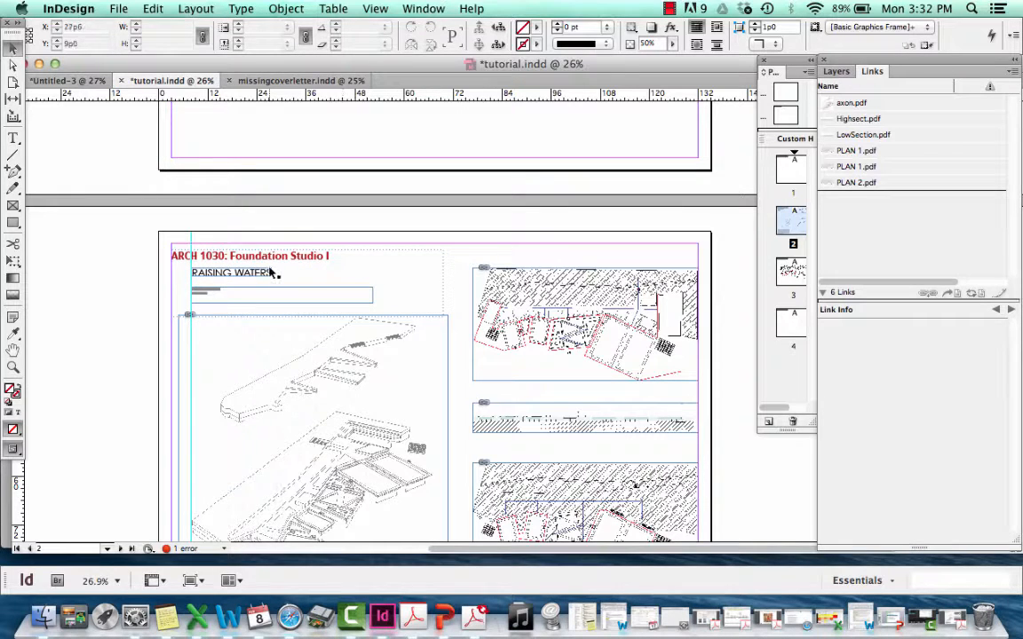
{"action": "left_click", "coordinate": [293, 295]}
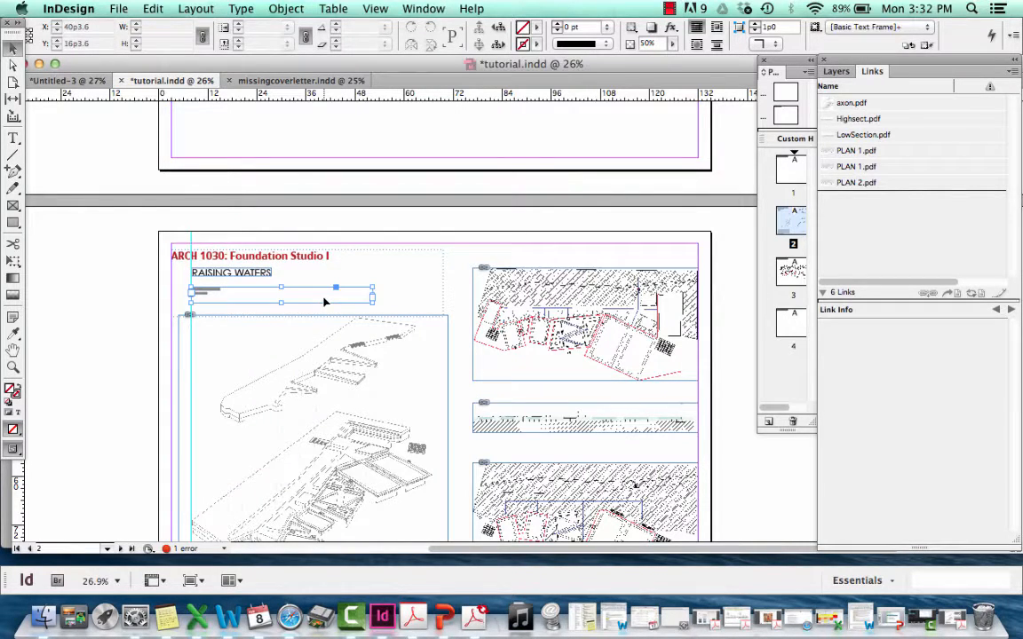
{"action": "double_click", "coordinate": [374, 304]}
{"action": "left_click", "coordinate": [362, 298]}
{"action": "scroll", "coordinate": [364, 296], "scroll_direction": "down", "scroll_amount": 3}
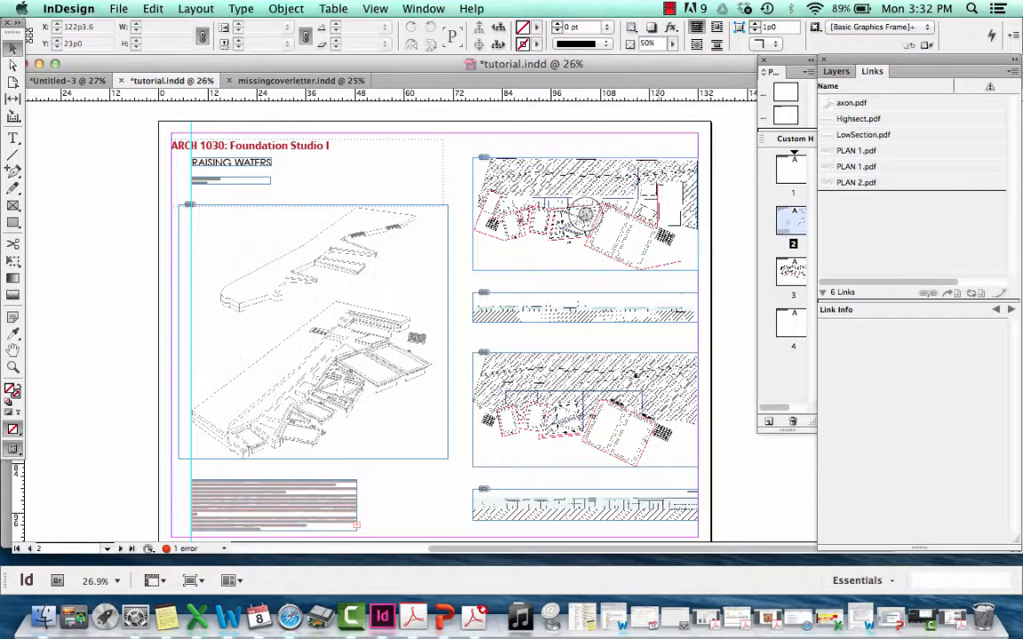
Reposition the upper PLAN 1.pdf drawing on page 2 slightly higher, keeping it in line with the drawings below it
{"action": "left_click_drag", "start_coordinate": [658, 215], "coordinate": [509, 340]}
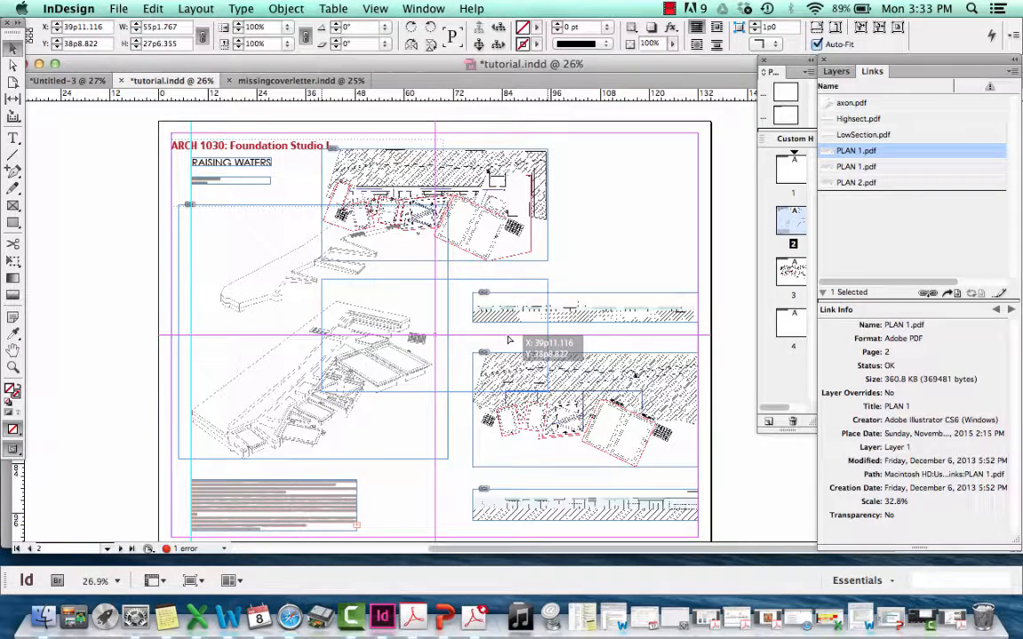
{"action": "left_click_drag", "start_coordinate": [509, 340], "coordinate": [657, 201]}
{"action": "left_click", "coordinate": [549, 281]}
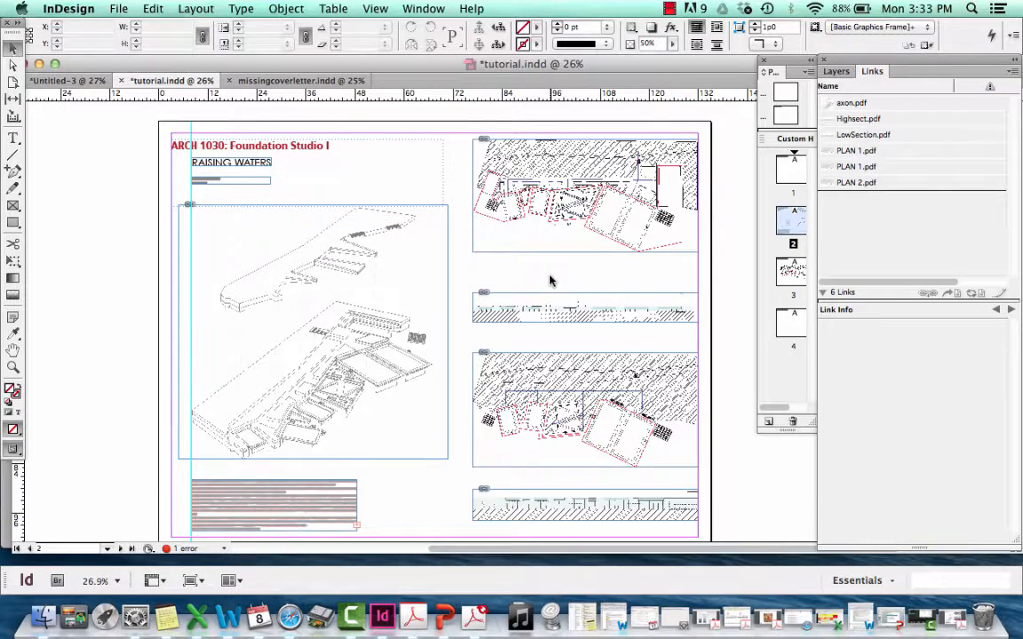
Move the body text frame beneath the axon drawing up to about Y 85p3.5, keeping it against the vertical guide
{"action": "scroll", "coordinate": [548, 281], "scroll_direction": "down", "scroll_amount": 3}
{"action": "scroll", "coordinate": [549, 280], "scroll_direction": "up", "scroll_amount": 3}
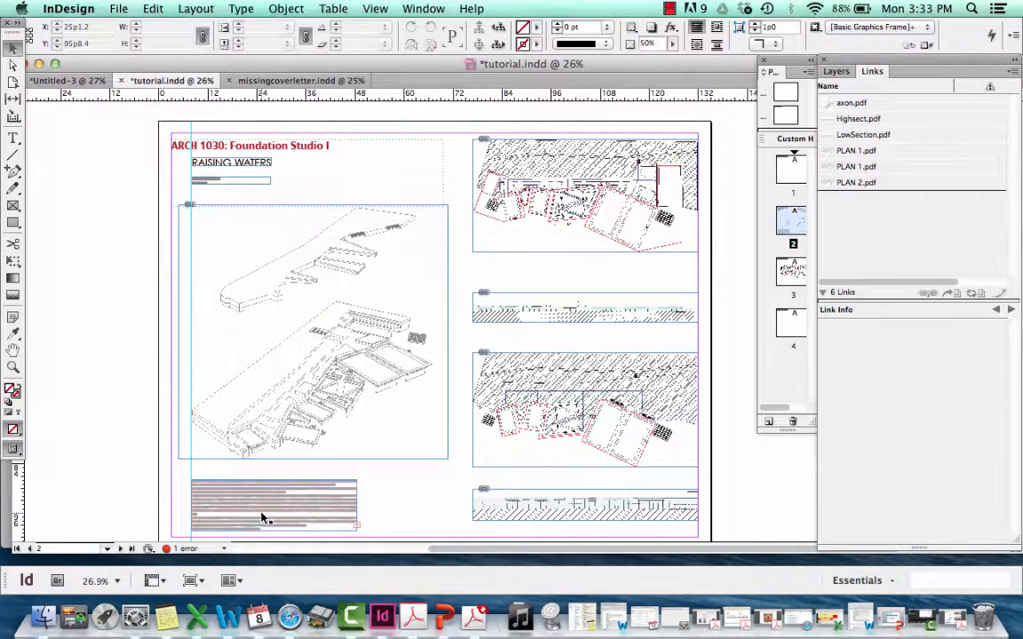
{"action": "left_click_drag", "start_coordinate": [262, 516], "coordinate": [262, 504]}
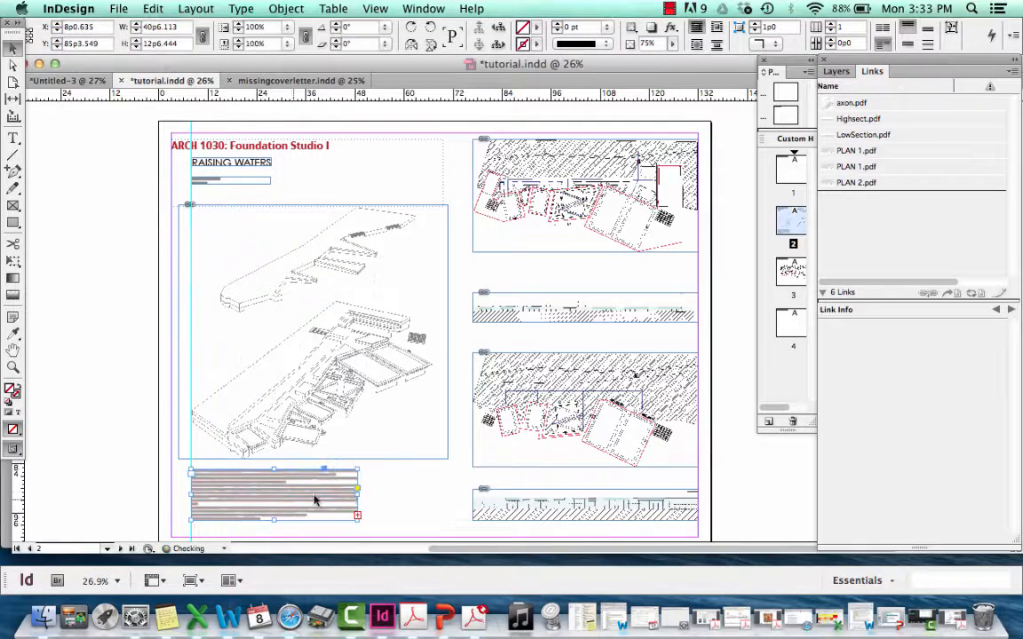
{"action": "left_click", "coordinate": [410, 491]}
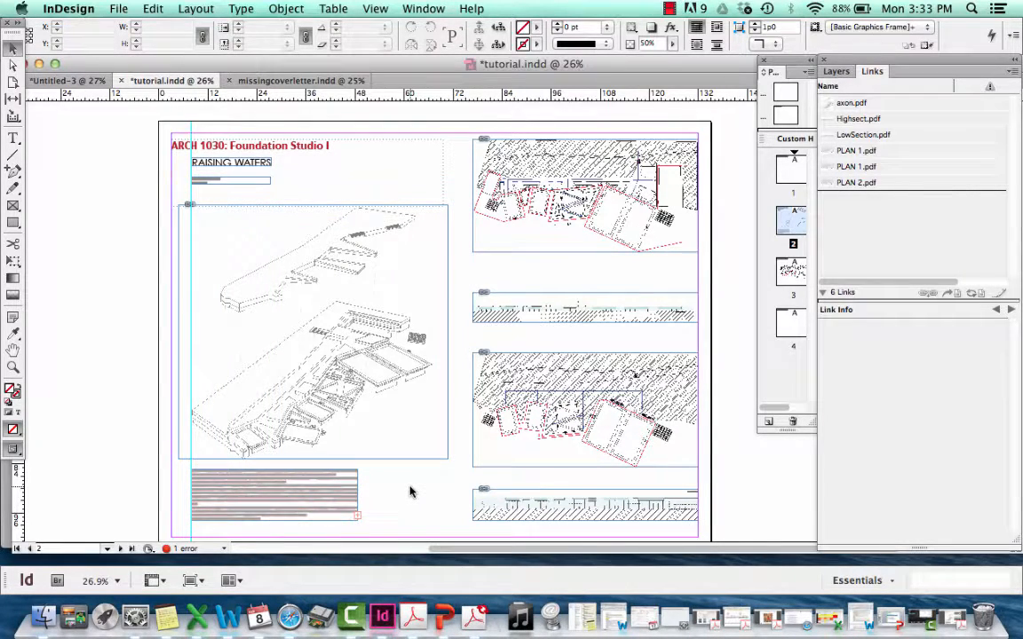
Add a wide, shallow text frame just below the body text, enter "hello 1030ers" and select all of its text
{"action": "scroll", "coordinate": [410, 491], "scroll_direction": "down", "scroll_amount": 2}
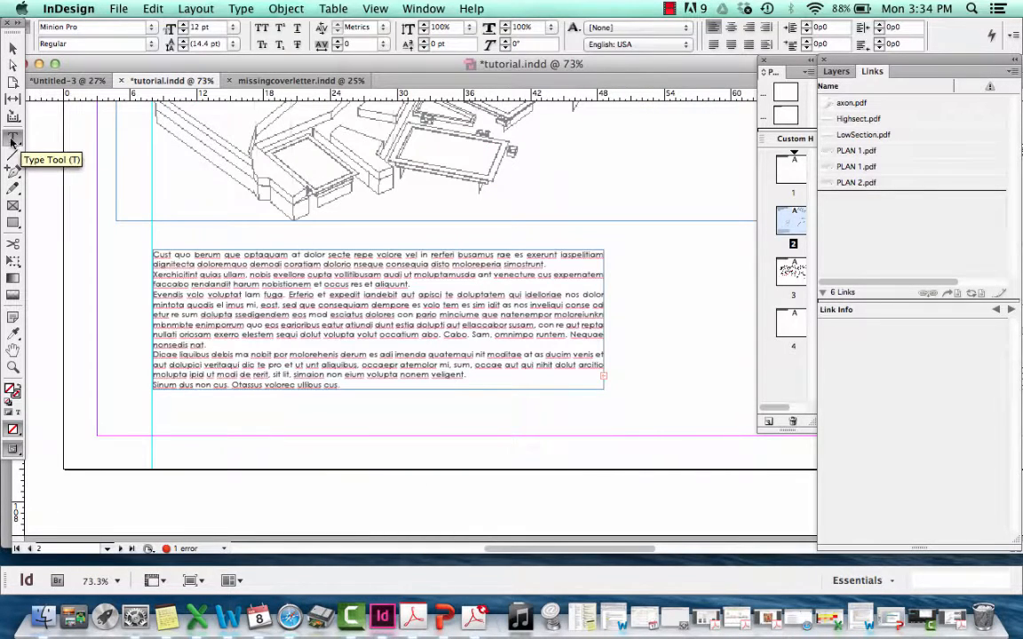
{"action": "left_click_drag", "start_coordinate": [160, 413], "coordinate": [617, 427]}
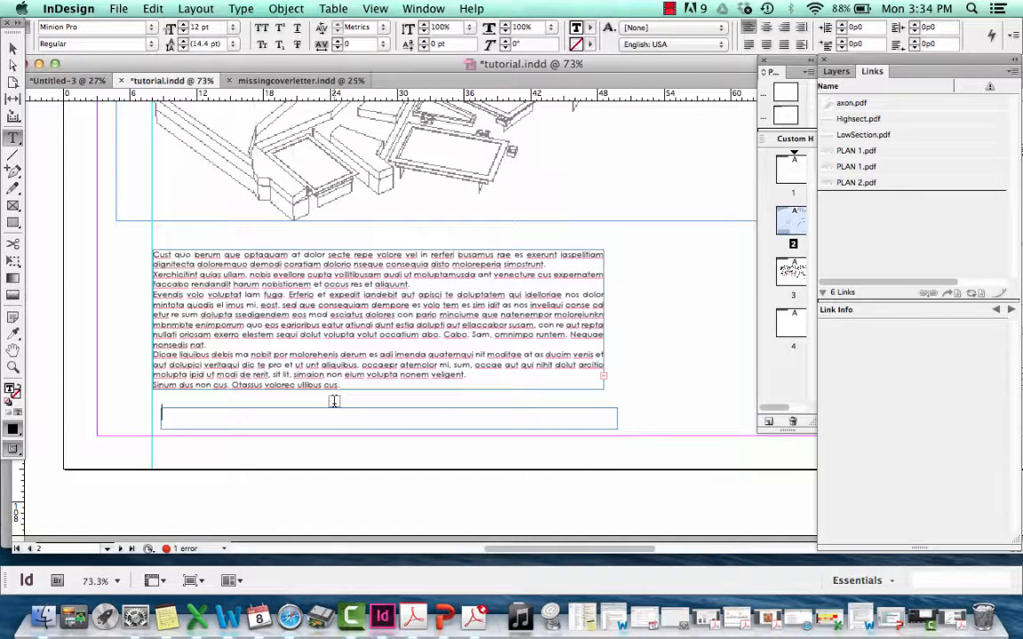
{"action": "type", "text": "he"}
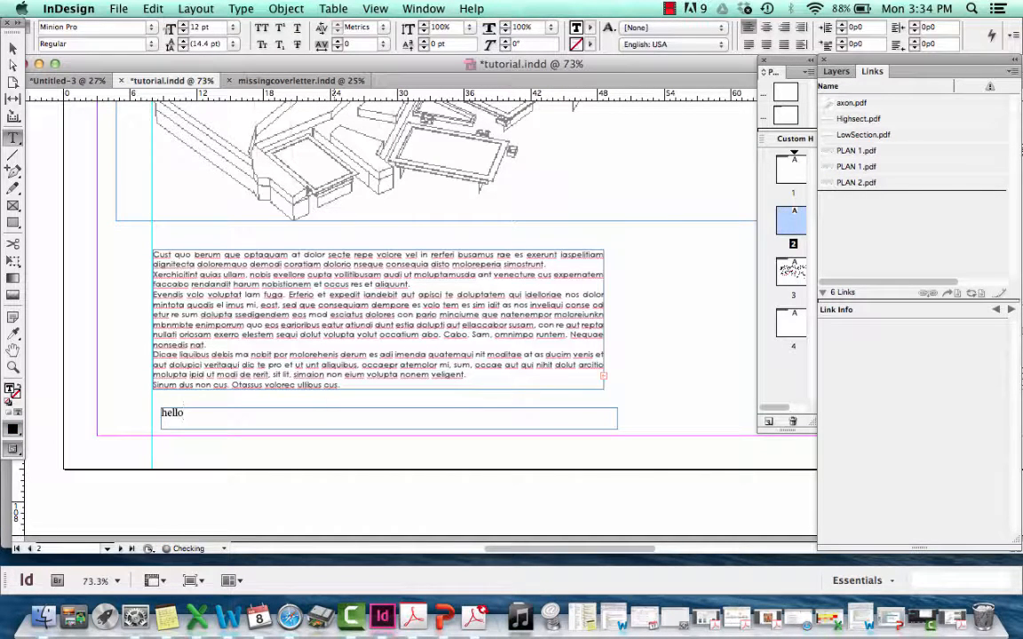
{"action": "type", "text": "llo 1030ers"}
{"action": "key", "text": "super+a"}
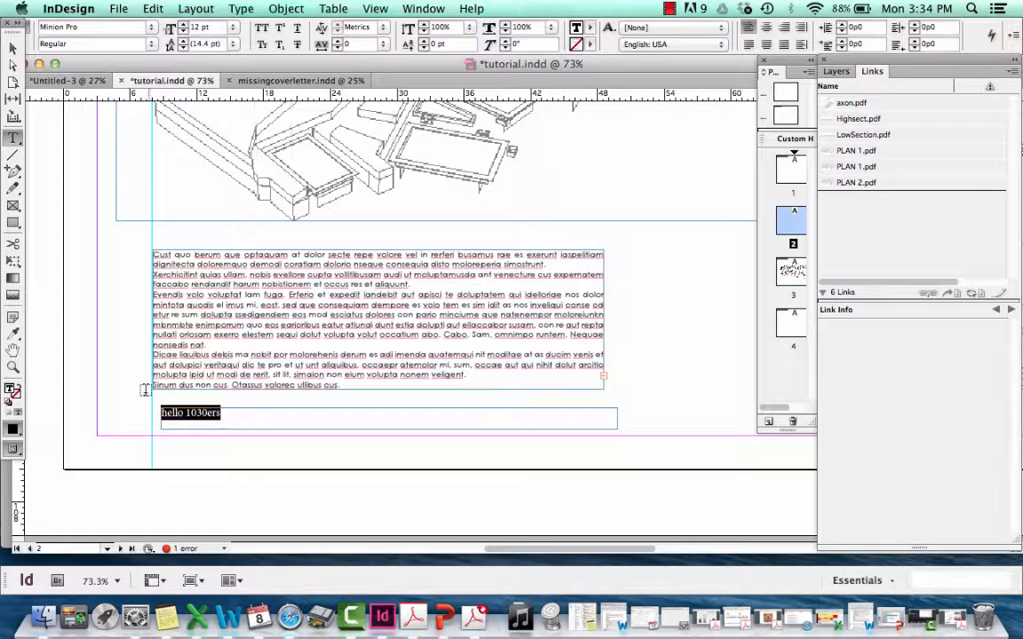
Copy the body paragraph's Century Gothic text formatting onto the "hello 1030ers" line with the Eyedropper tool
{"action": "left_click", "coordinate": [201, 298]}
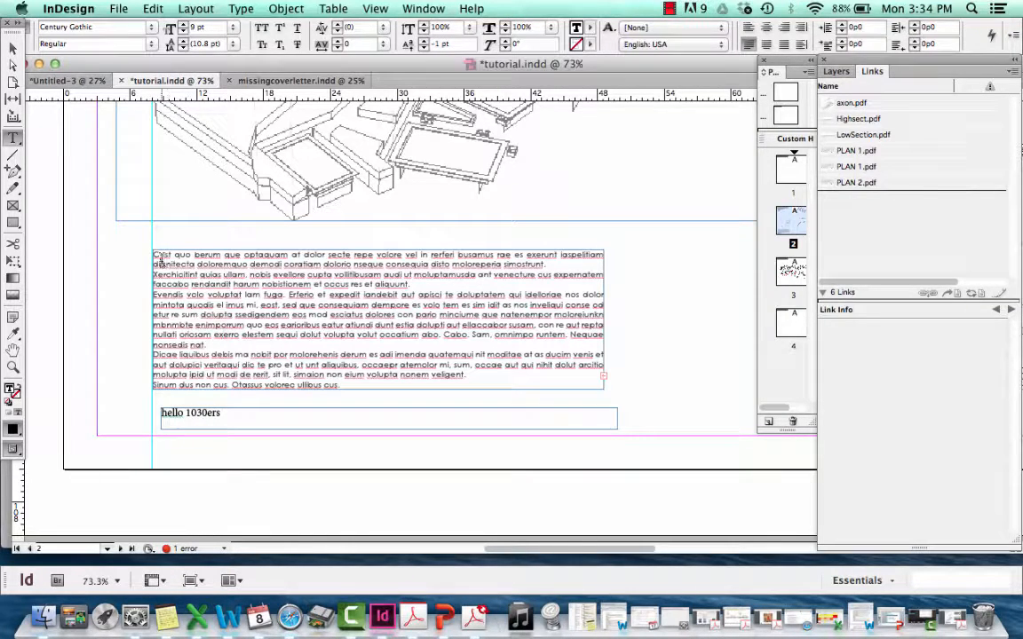
{"action": "left_click", "coordinate": [220, 416]}
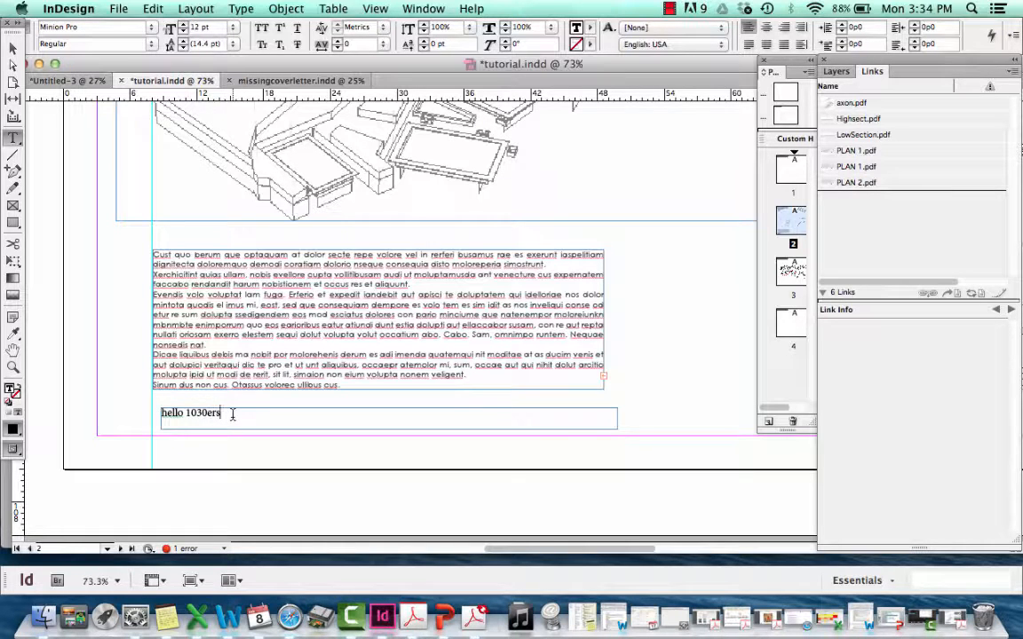
{"action": "left_click_drag", "start_coordinate": [232, 415], "coordinate": [164, 412]}
{"action": "left_click", "coordinate": [237, 422]}
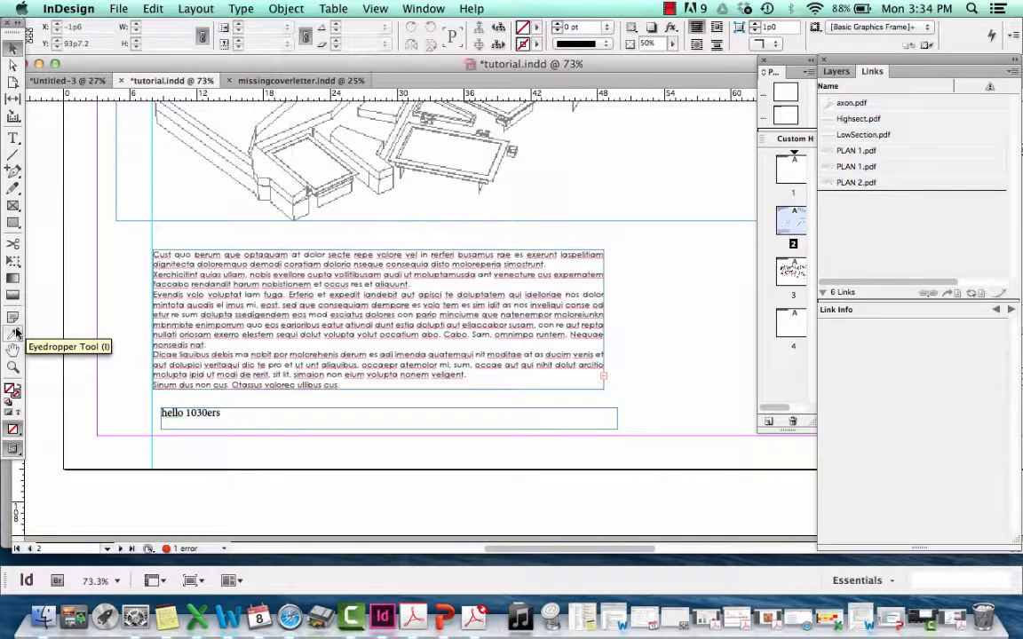
{"action": "left_click", "coordinate": [16, 332]}
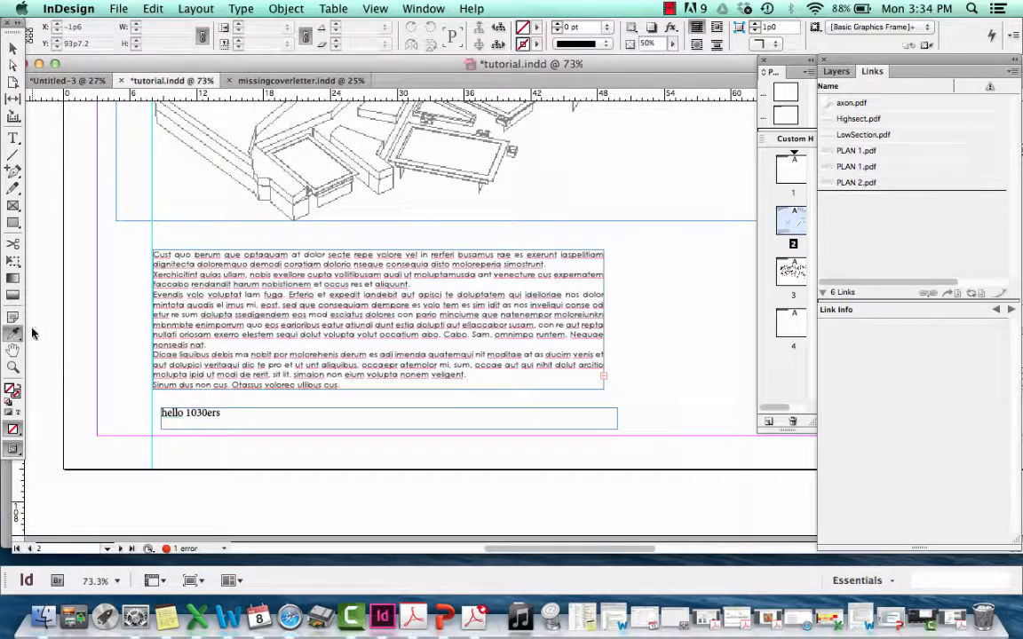
{"action": "left_click", "coordinate": [219, 413]}
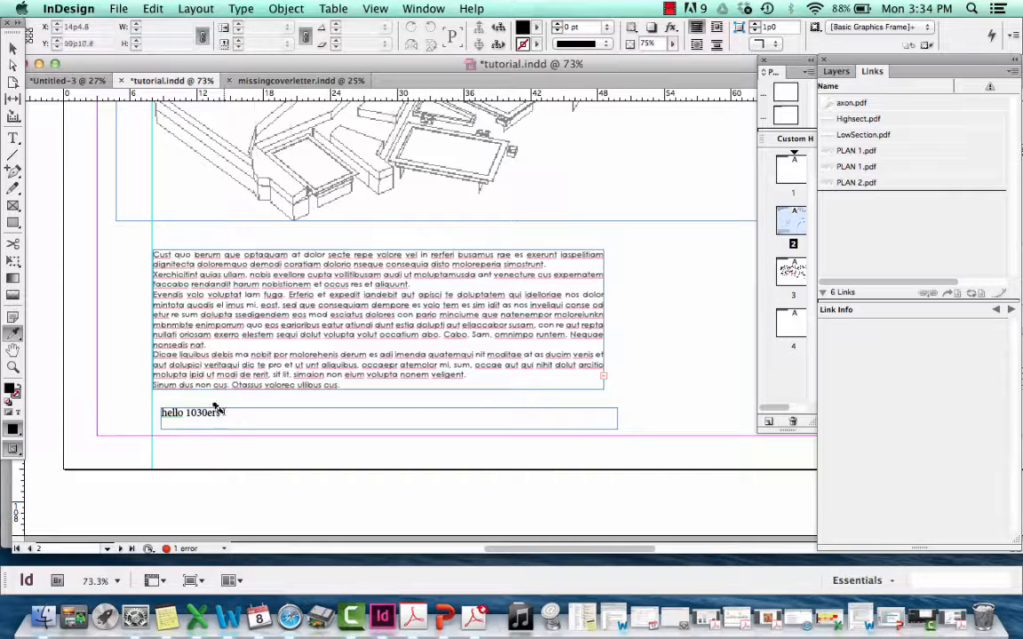
{"action": "left_click_drag", "start_coordinate": [217, 410], "coordinate": [153, 404]}
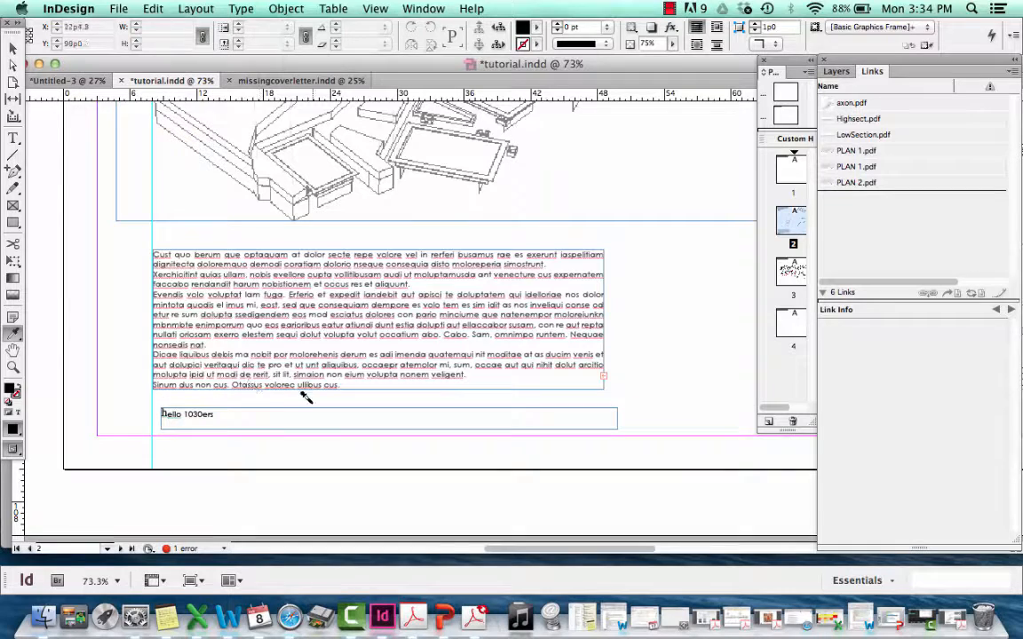
{"action": "left_click_drag", "start_coordinate": [165, 413], "coordinate": [144, 411]}
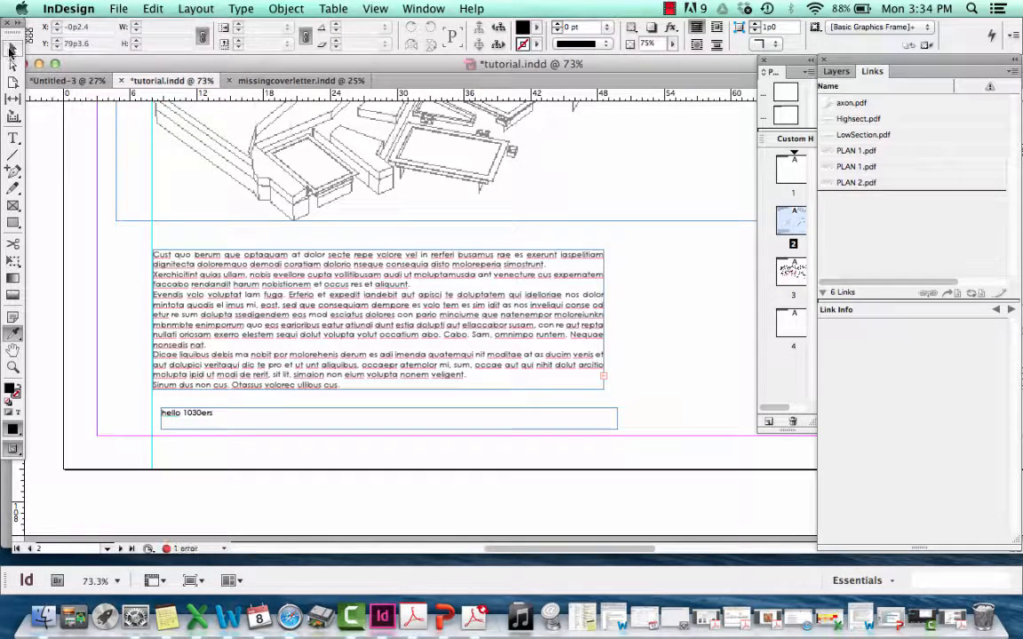
Load the body frame's overset text and flow it into a new threaded frame directly below, about 129p0 wide and 5p7 high
{"action": "left_click", "coordinate": [11, 51]}
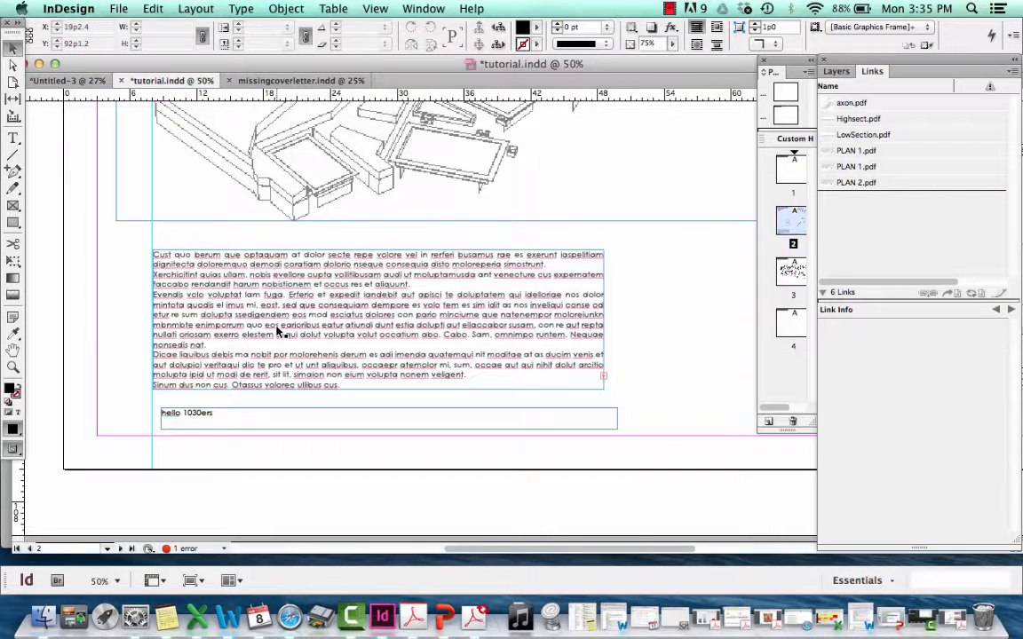
{"action": "key", "text": "super+minus"}
{"action": "key", "text": "super+minus"}
{"action": "key", "text": "super+minus"}
{"action": "key", "text": "super+minus"}
{"action": "scroll", "coordinate": [278, 333], "scroll_direction": "down", "scroll_amount": 10}
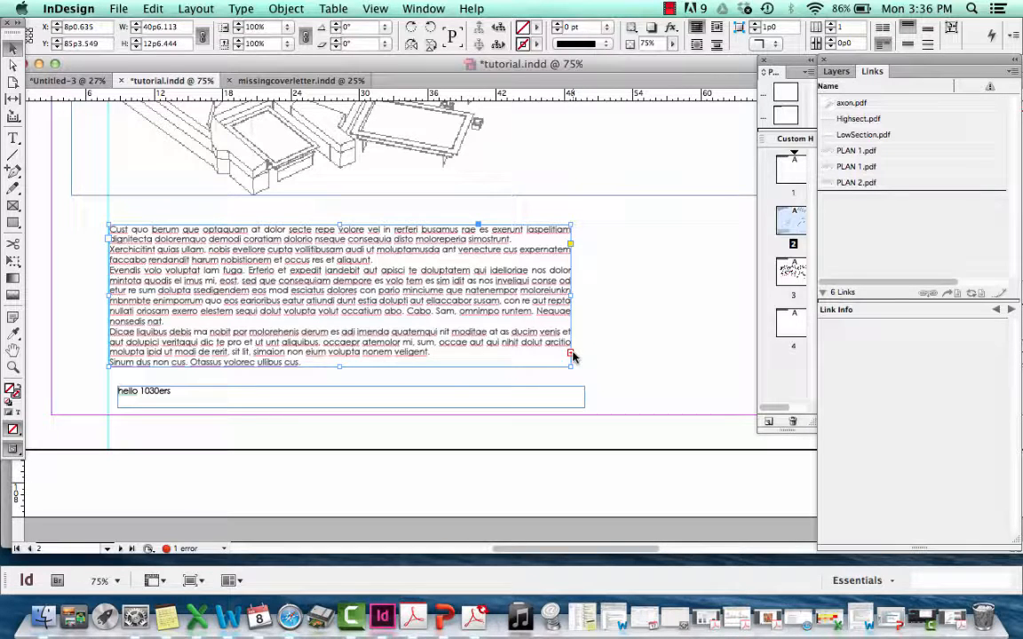
{"action": "left_click", "coordinate": [571, 355]}
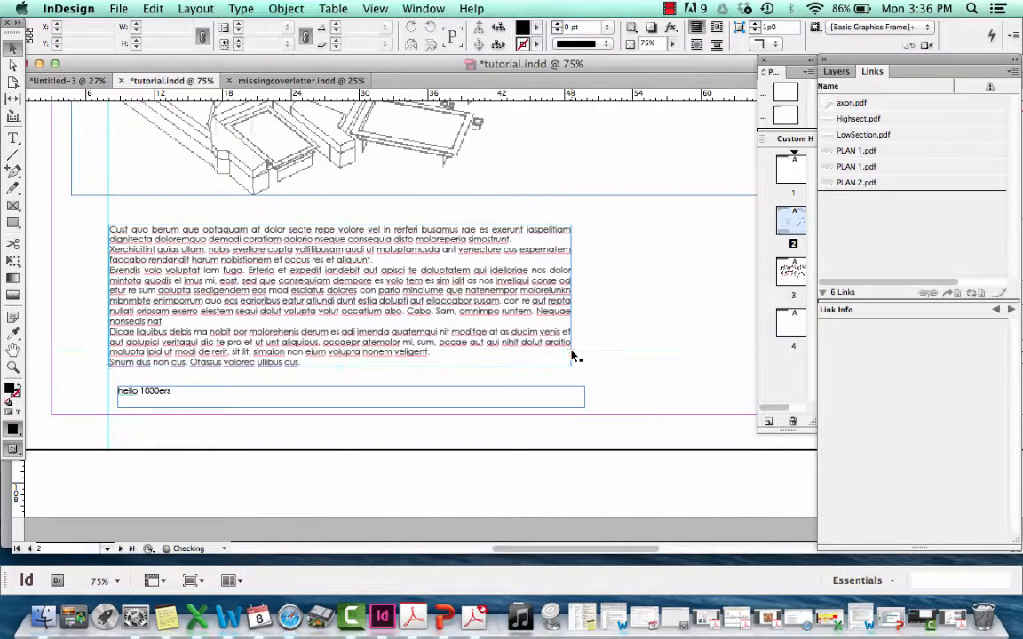
{"action": "left_click", "coordinate": [576, 354]}
{"action": "left_click_drag", "start_coordinate": [76, 358], "coordinate": [133, 377]}
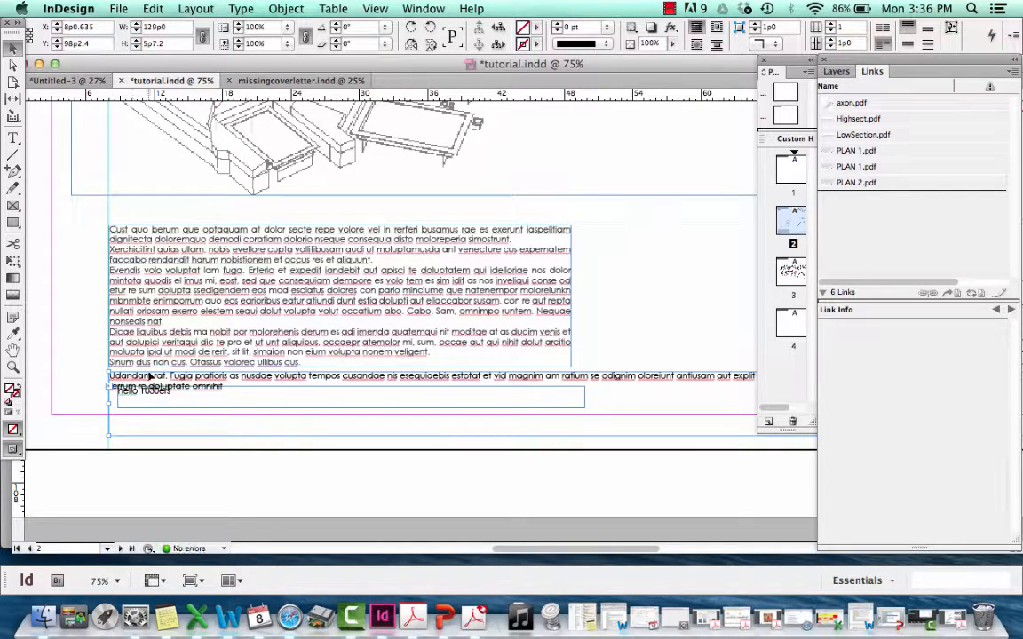
Narrow the threaded overflow frame to match the body text frame's width and remove the "hello 1030ers" frame
{"action": "key", "text": "super+minus"}
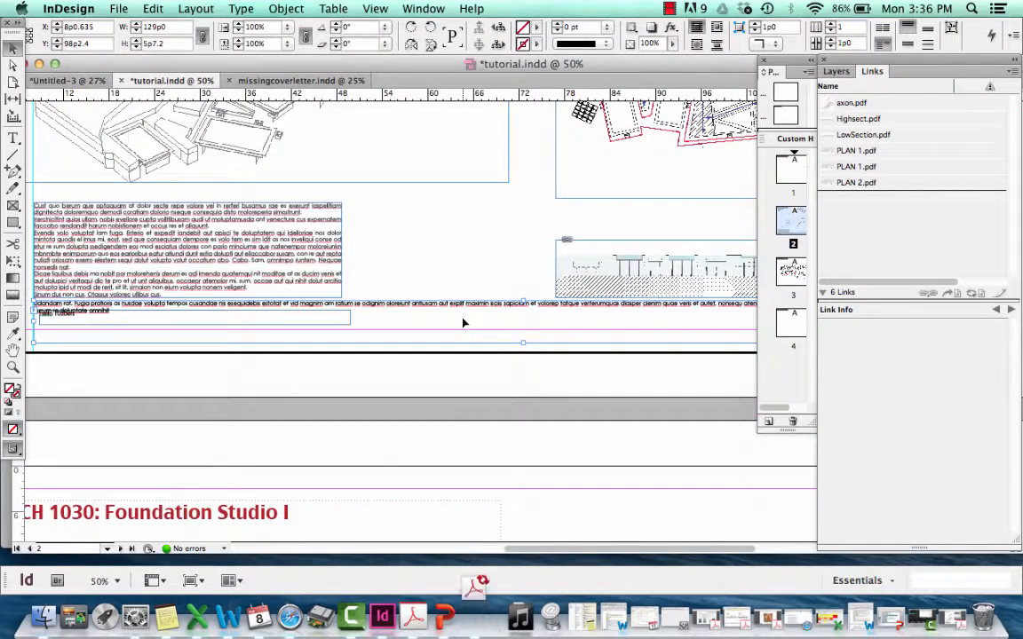
{"action": "mouse_move", "coordinate": [406, 309]}
{"action": "left_mouse_down"}
{"action": "mouse_move", "coordinate": [509, 338]}
{"action": "mouse_move", "coordinate": [372, 333]}
{"action": "mouse_move", "coordinate": [401, 327]}
{"action": "left_mouse_up"}
{"action": "key", "text": "super+minus"}
{"action": "left_click_drag", "start_coordinate": [602, 323], "coordinate": [266, 322]}
{"action": "left_click", "coordinate": [298, 321]}
{"action": "left_click", "coordinate": [269, 313]}
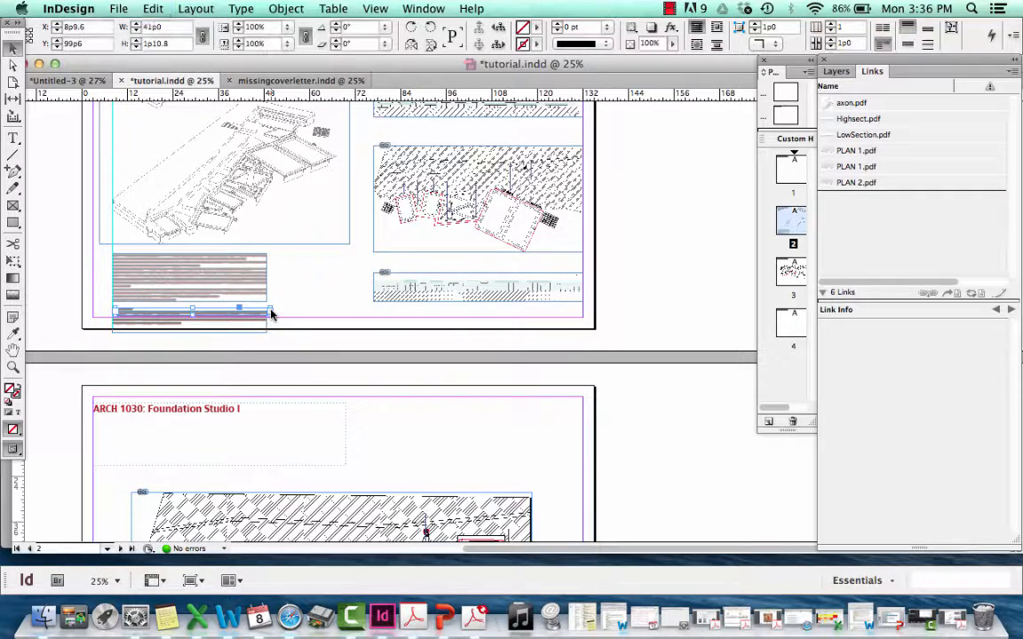
Move the body frame and its threaded frame together beneath the axon drawing, at about Y 82p5.949 and inside the bottom margin
{"action": "left_click_drag", "start_coordinate": [188, 328], "coordinate": [188, 323]}
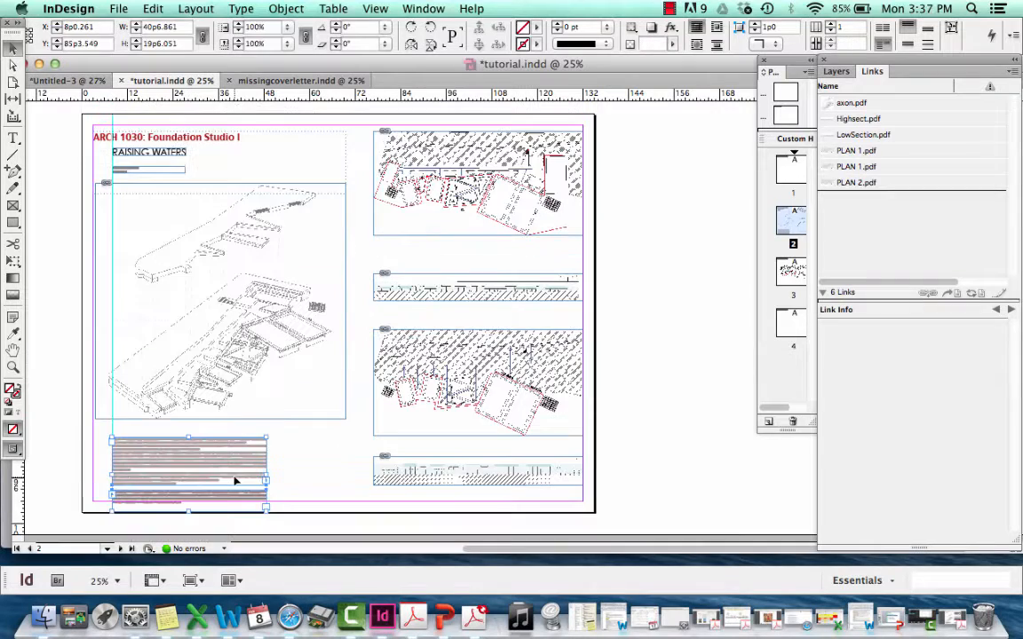
{"action": "left_click_drag", "start_coordinate": [235, 481], "coordinate": [237, 465]}
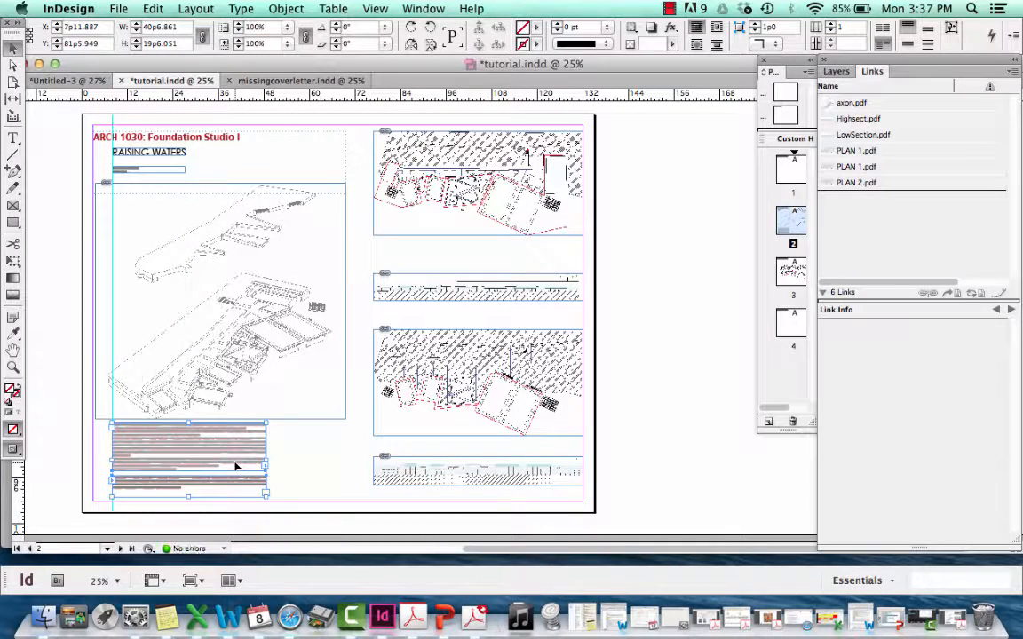
{"action": "left_click_drag", "start_coordinate": [236, 466], "coordinate": [237, 475]}
{"action": "left_click", "coordinate": [282, 456]}
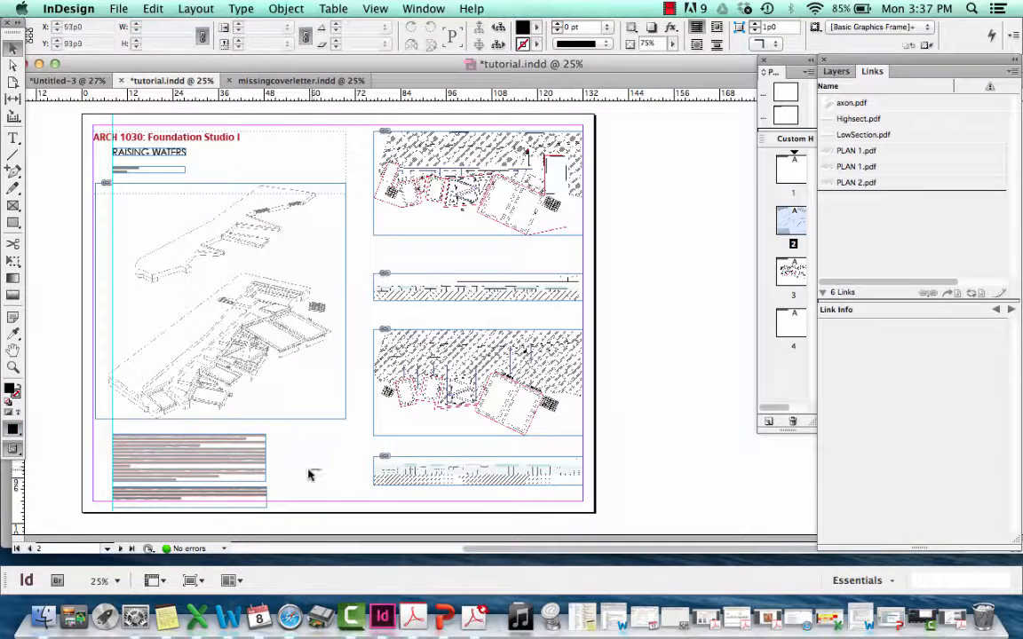
{"action": "left_click_drag", "start_coordinate": [309, 473], "coordinate": [234, 464]}
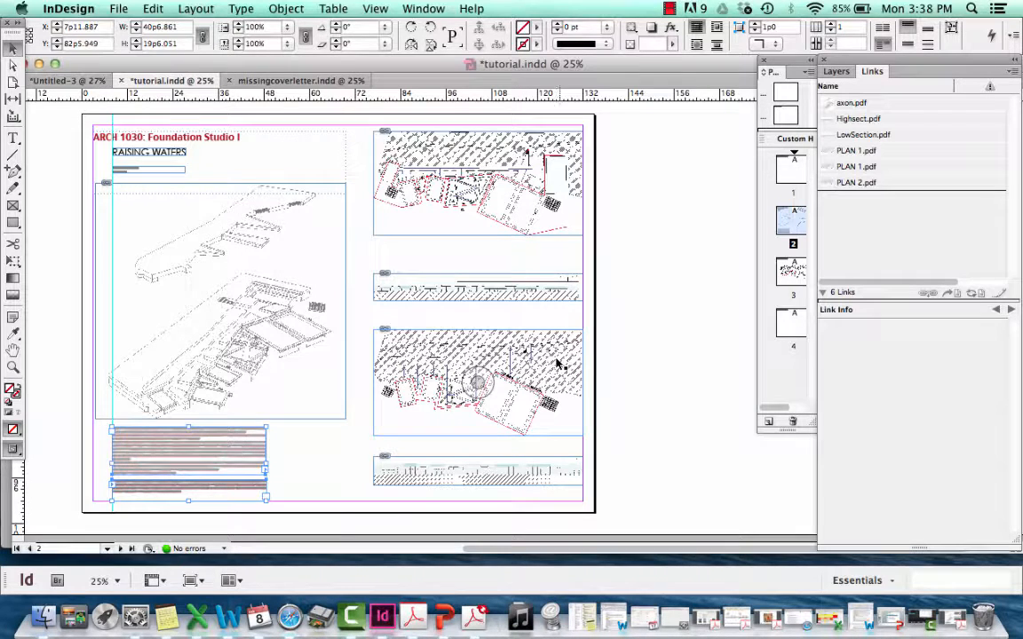
{"action": "left_click", "coordinate": [632, 343]}
Select seven consecutive photos in iPhoto, from the six of hearts to the rolled-card close-up, and bring them into template Card.indd for placement
{"action": "scroll", "coordinate": [631, 342], "scroll_direction": "up", "scroll_amount": 2}
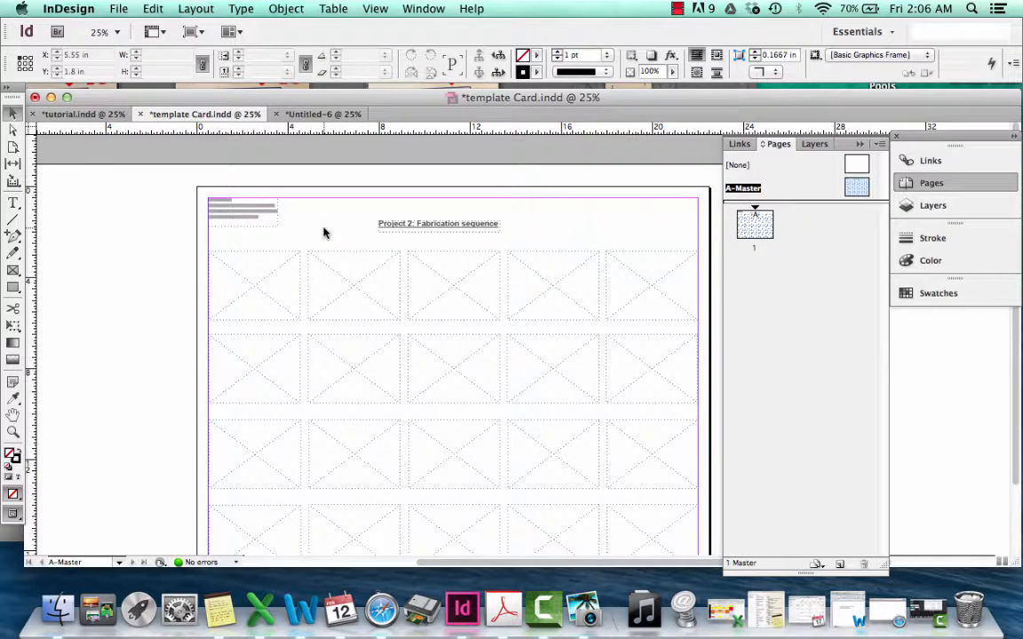
{"action": "scroll", "coordinate": [324, 232], "scroll_direction": "down", "scroll_amount": 2}
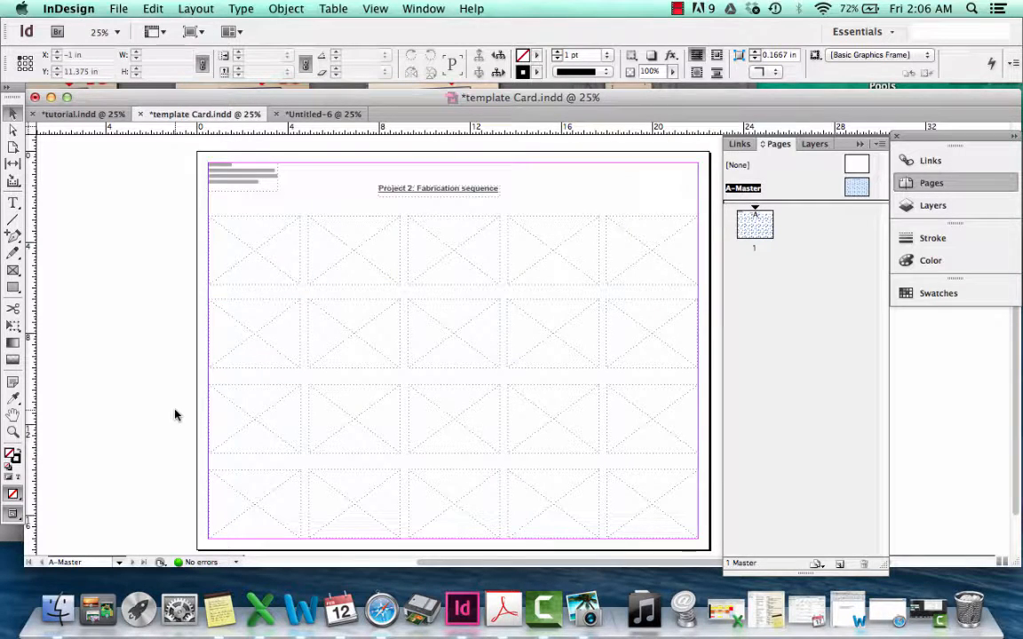
{"action": "left_click", "coordinate": [585, 610]}
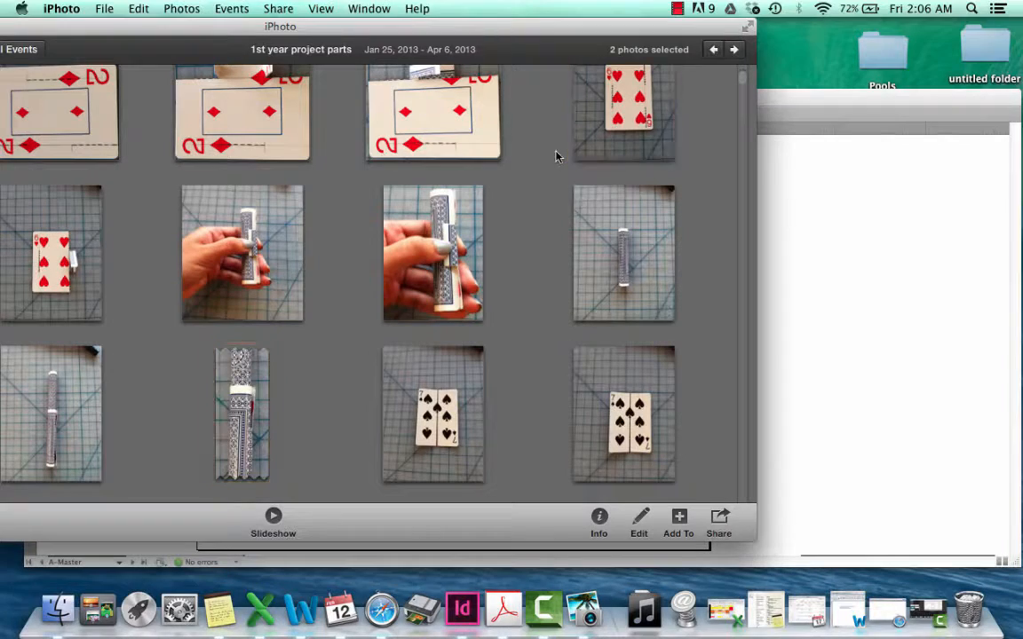
{"action": "left_click", "coordinate": [556, 156]}
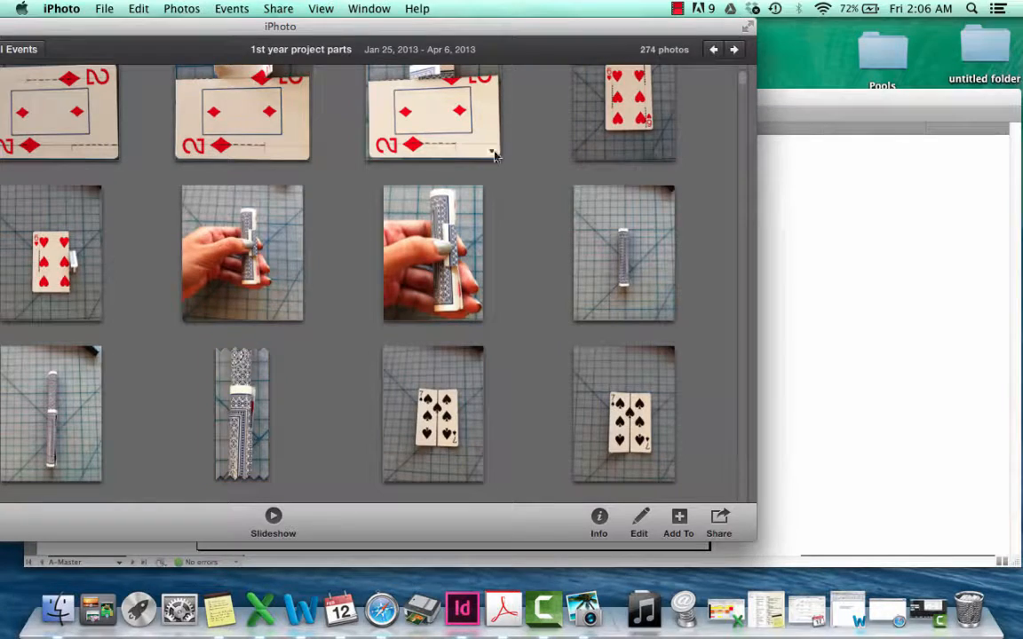
{"action": "left_click", "coordinate": [598, 136]}
{"action": "left_click", "coordinate": [247, 404], "text": "shift"}
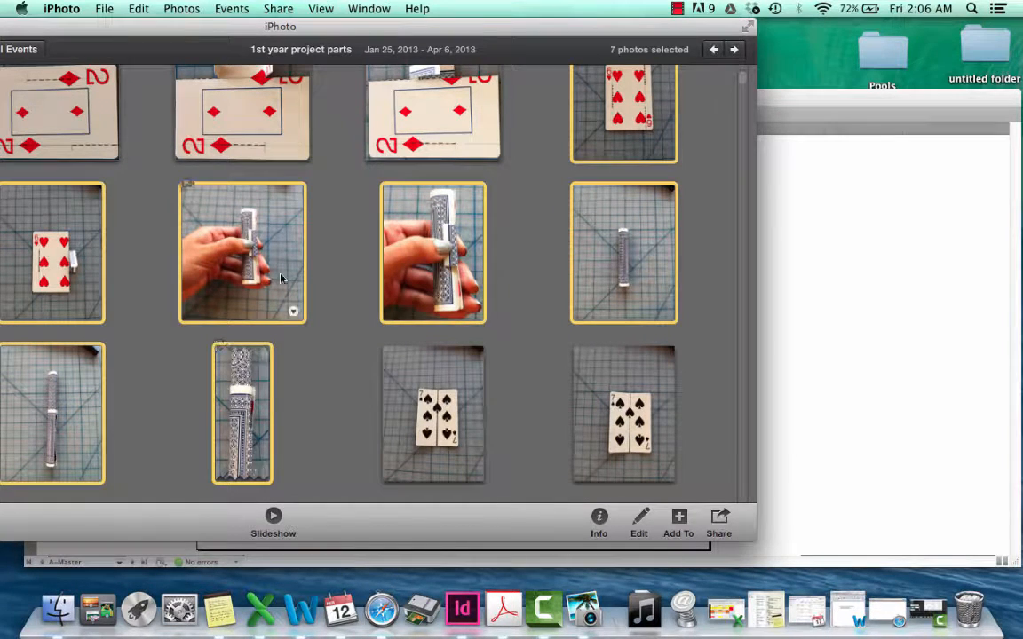
{"action": "left_click_drag", "start_coordinate": [308, 278], "coordinate": [838, 350]}
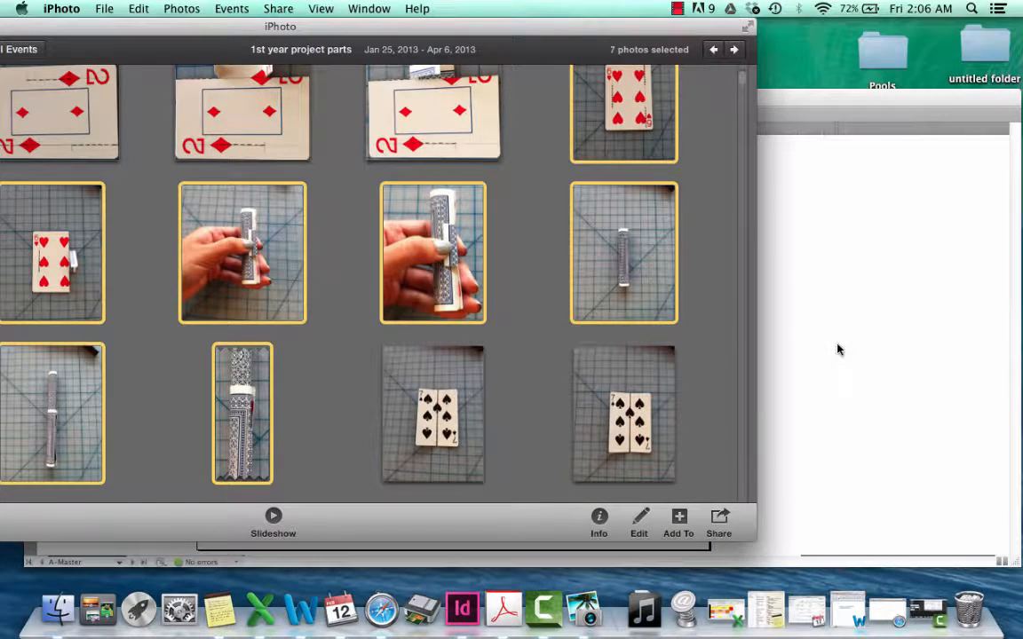
{"action": "left_click", "coordinate": [816, 102]}
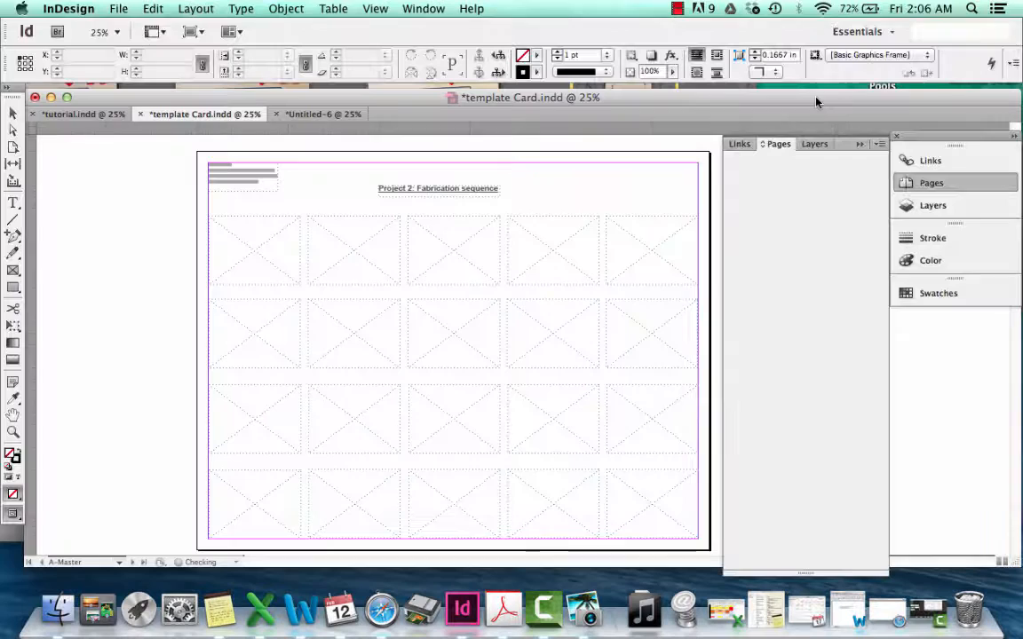
Place the seven loaded photos in order into the five first-row frames and the first two second-row frames
{"action": "left_click", "coordinate": [218, 224]}
{"action": "left_click", "coordinate": [329, 229]}
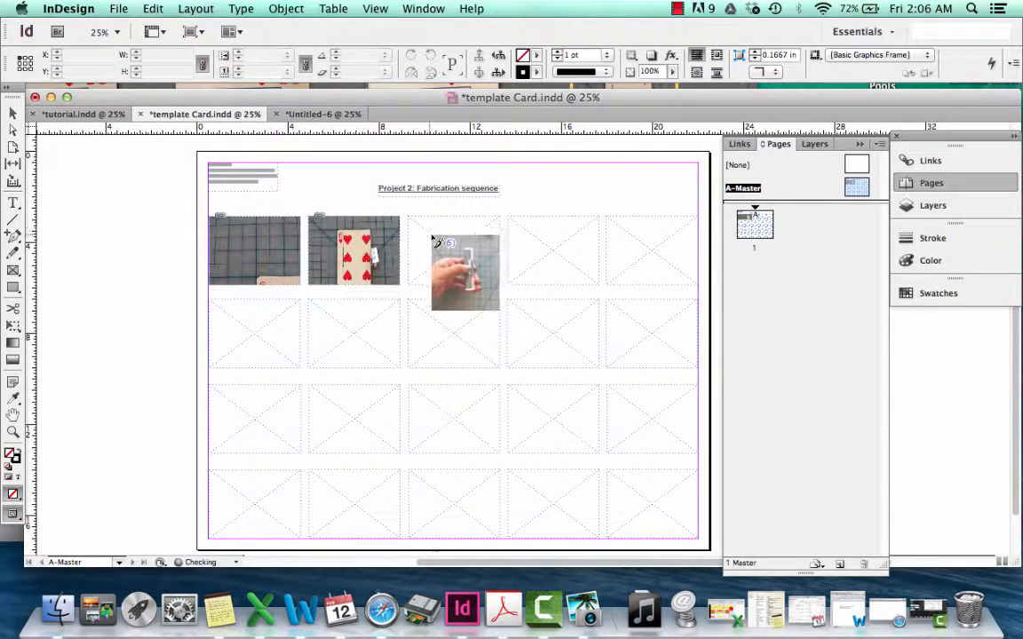
{"action": "left_click", "coordinate": [432, 235]}
{"action": "left_click", "coordinate": [544, 238]}
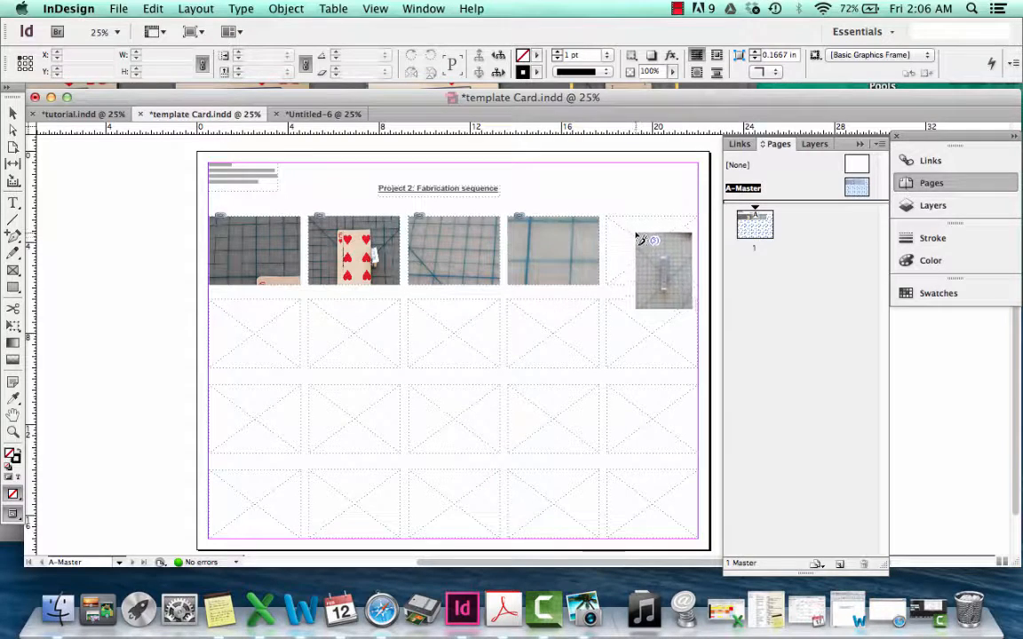
{"action": "left_click", "coordinate": [637, 233]}
{"action": "left_click", "coordinate": [230, 324]}
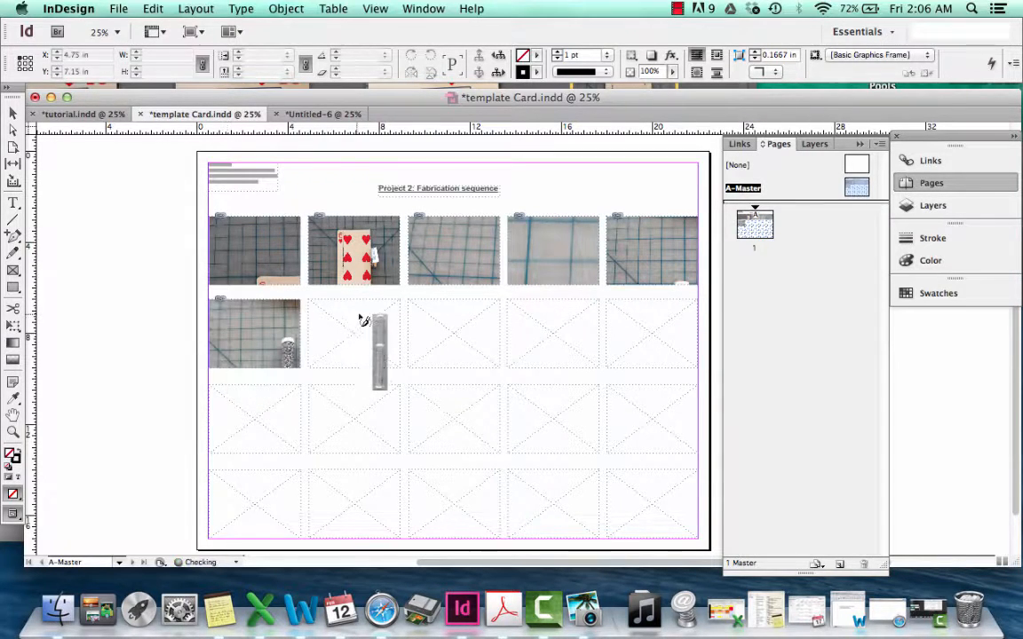
{"action": "left_click", "coordinate": [357, 322]}
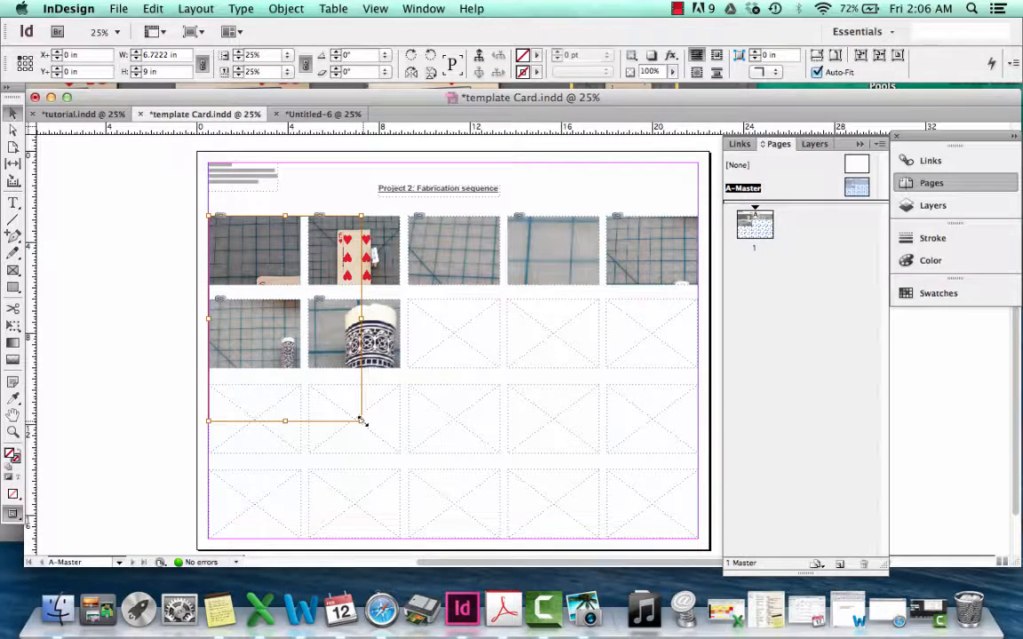
Scale the first photo to about 14.94%, rotate it 90° and centre the card within its frame
{"action": "left_click_drag", "start_coordinate": [362, 421], "coordinate": [300, 338]}
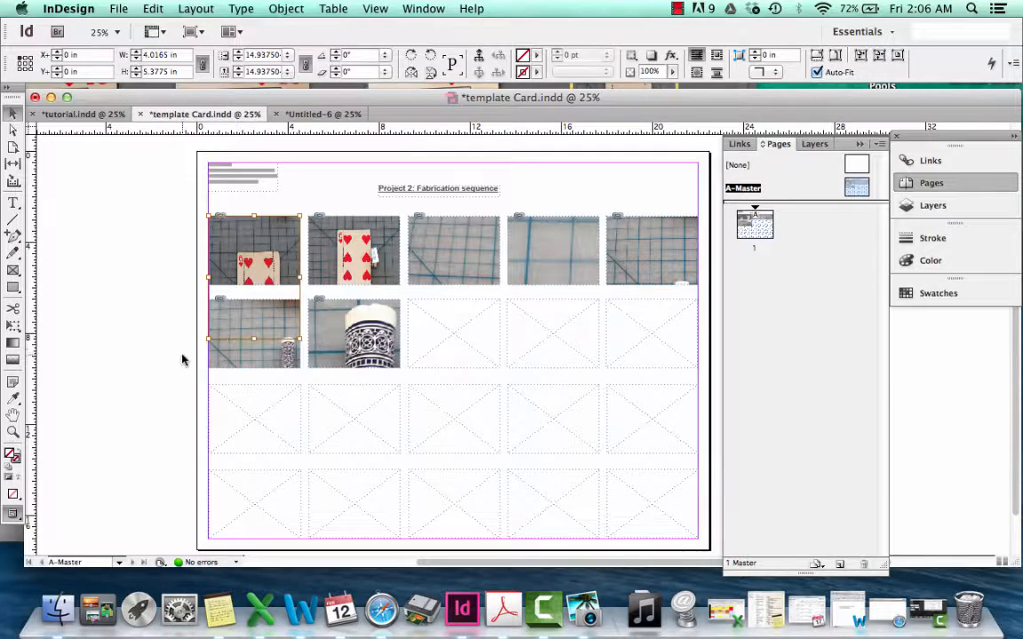
{"action": "left_click_drag", "start_coordinate": [203, 343], "coordinate": [321, 299]}
{"action": "left_click_drag", "start_coordinate": [267, 260], "coordinate": [266, 240]}
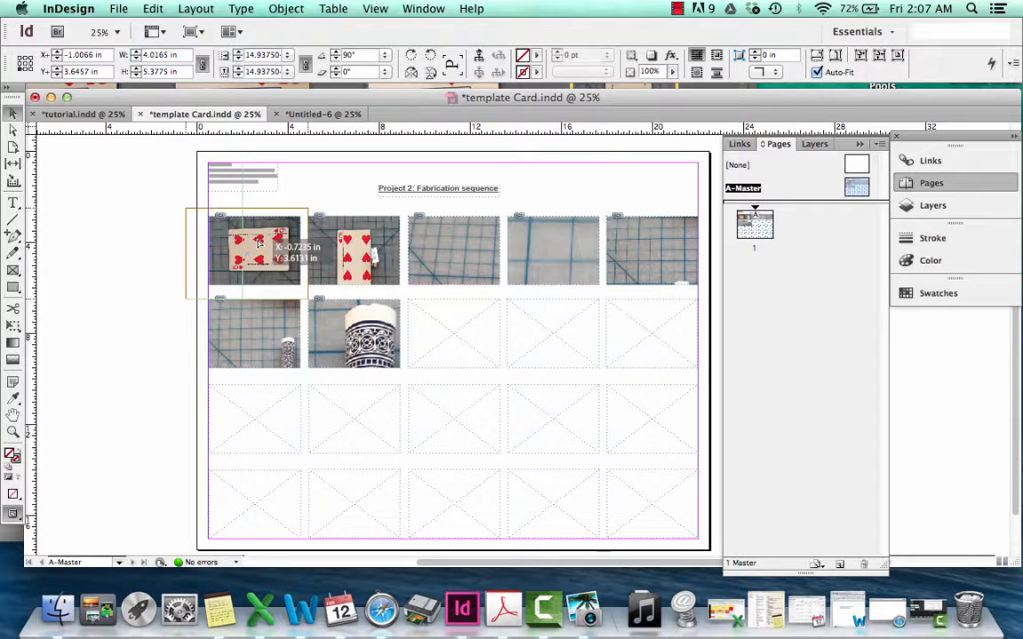
{"action": "left_click", "coordinate": [320, 185]}
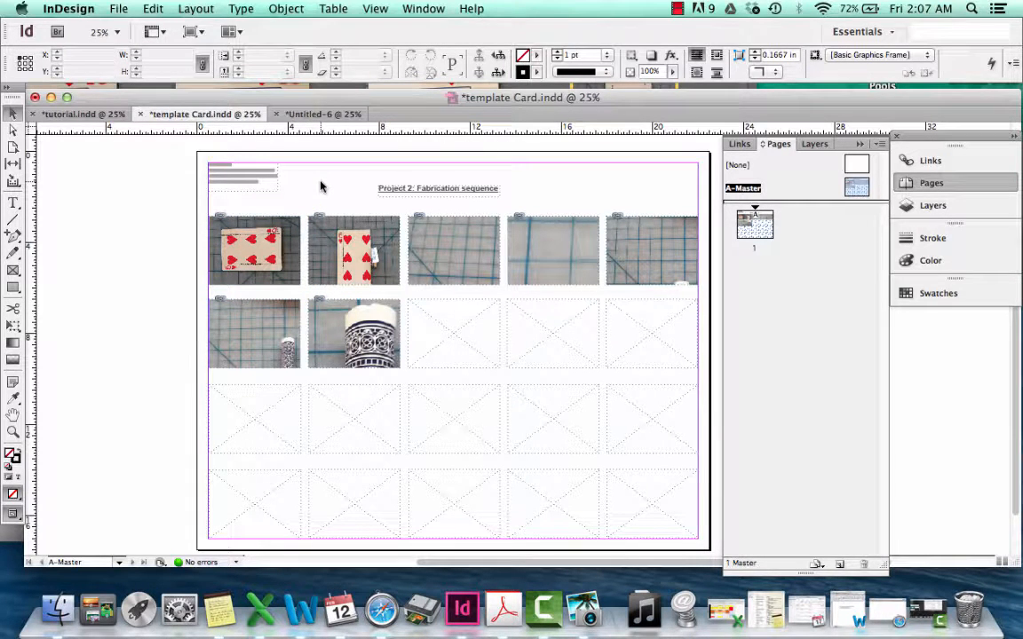
Rotate the second card photo 90° and reposition it so the card is centred in its frame
{"action": "left_click", "coordinate": [316, 222]}
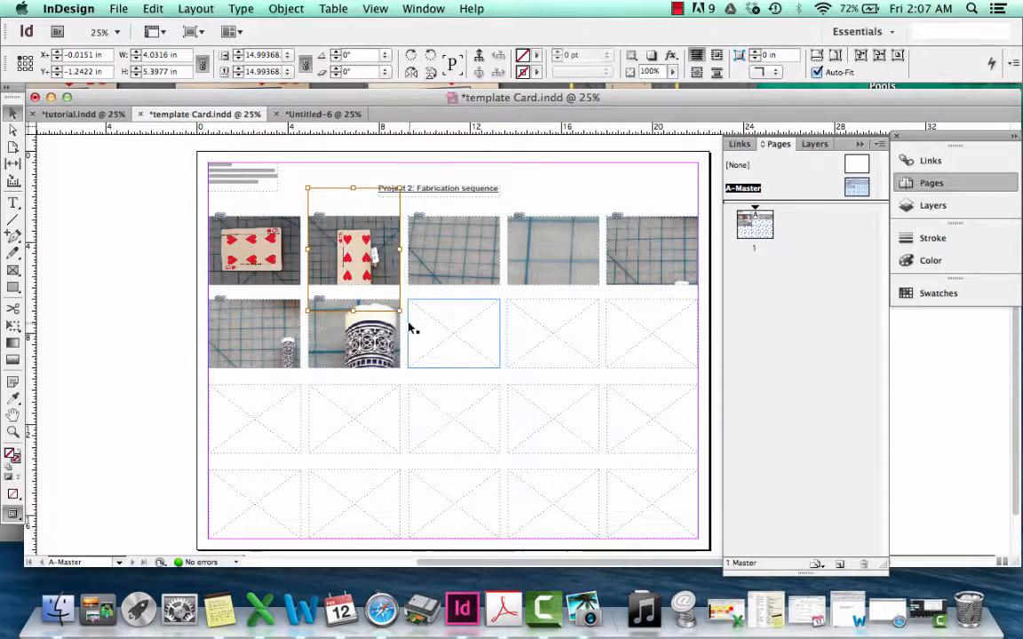
{"action": "left_click_drag", "start_coordinate": [404, 320], "coordinate": [433, 205]}
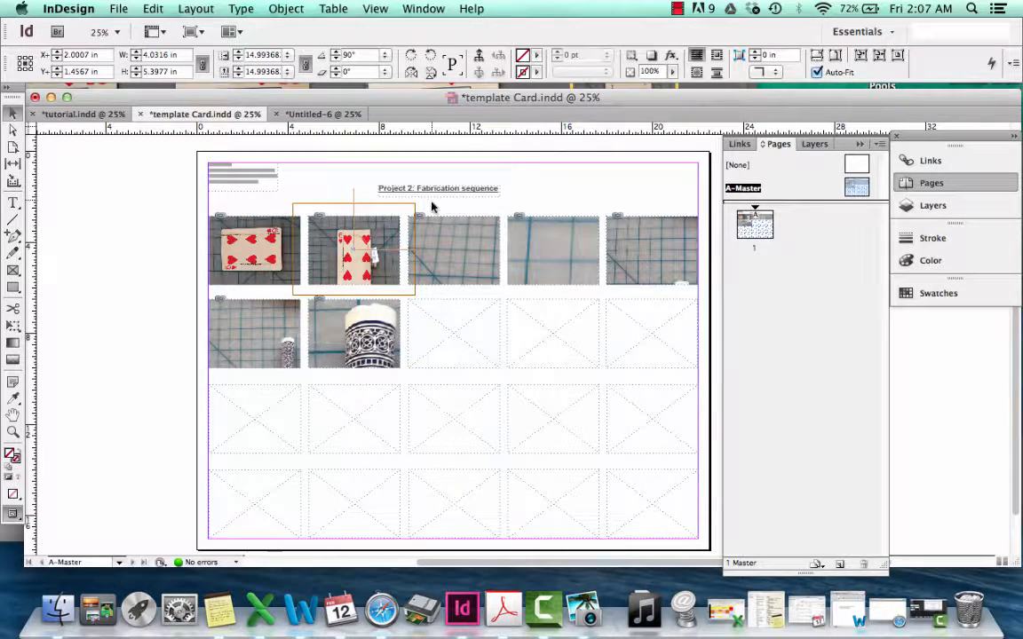
{"action": "left_click_drag", "start_coordinate": [366, 251], "coordinate": [360, 252]}
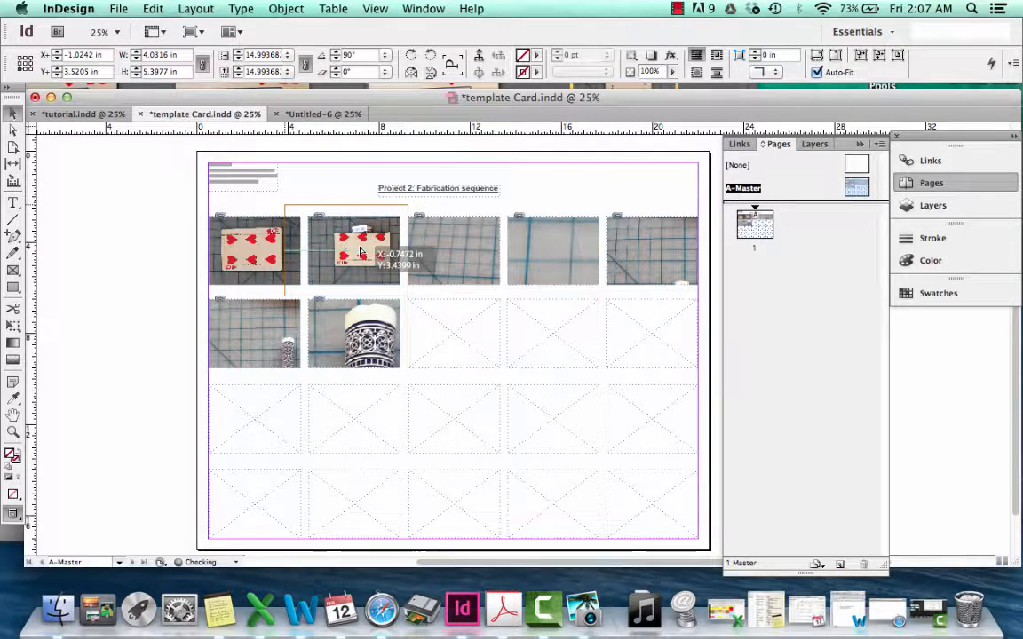
Scale down the third photo, rotate it 90° and position the hand holding the rolled card within its frame
{"action": "left_click", "coordinate": [455, 249]}
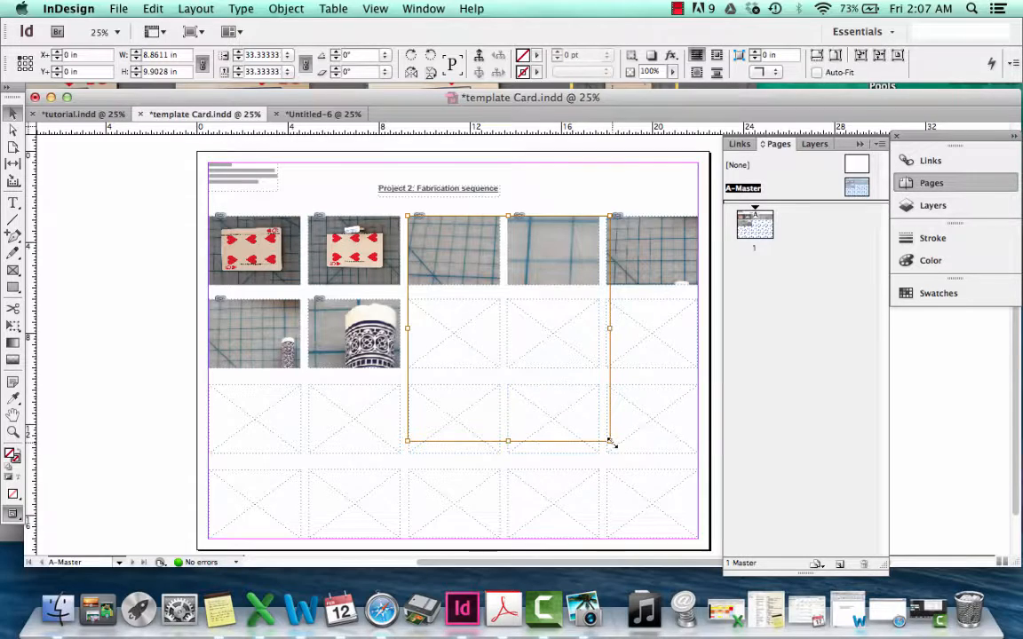
{"action": "left_click_drag", "start_coordinate": [612, 437], "coordinate": [532, 212]}
{"action": "left_click_drag", "start_coordinate": [475, 257], "coordinate": [471, 238]}
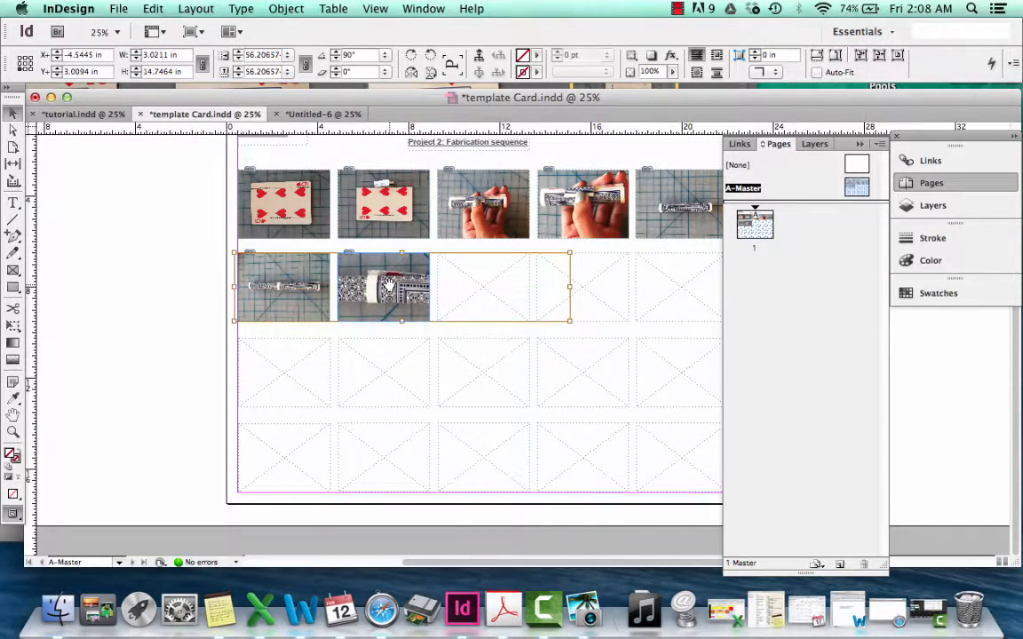
Preview the fabrication sequence sheet full screen in presentation mode and return to the layout
{"action": "left_click", "coordinate": [160, 299]}
{"action": "scroll", "coordinate": [161, 301], "scroll_direction": "left", "scroll_amount": 4}
{"action": "scroll", "coordinate": [162, 301], "scroll_direction": "up", "scroll_amount": 2}
{"action": "scroll", "coordinate": [162, 299], "scroll_direction": "left", "scroll_amount": 4}
{"action": "scroll", "coordinate": [161, 299], "scroll_direction": "up", "scroll_amount": 1}
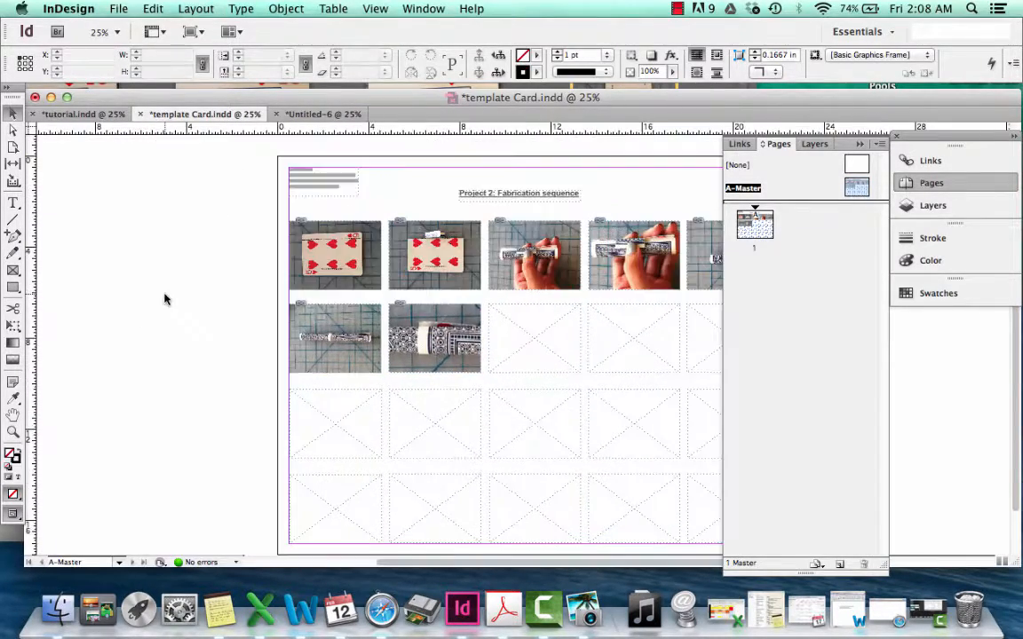
{"action": "key", "text": "shift+w"}
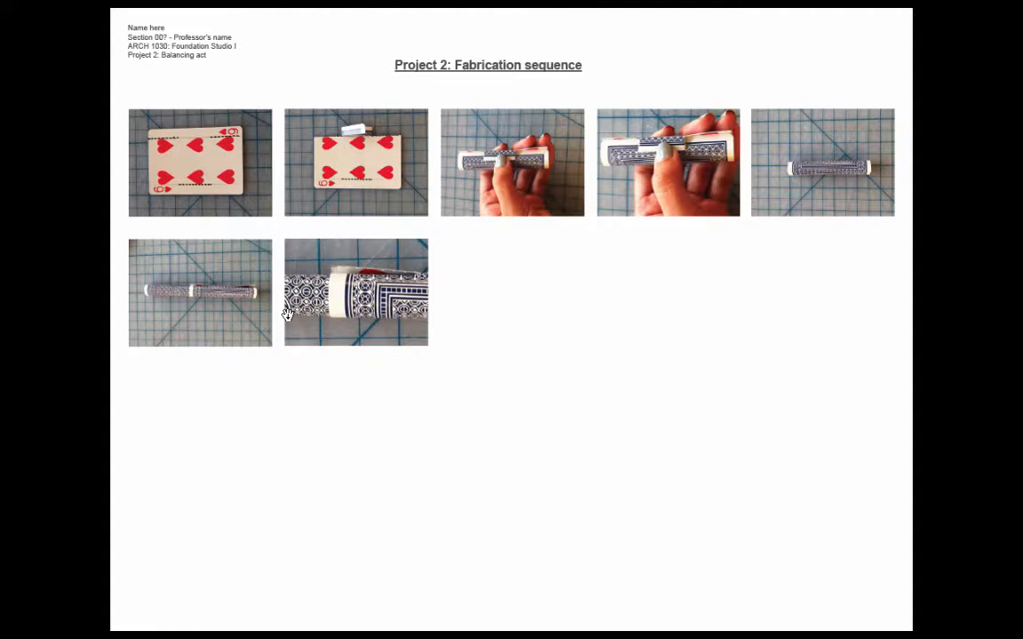
{"action": "key", "text": "Escape"}
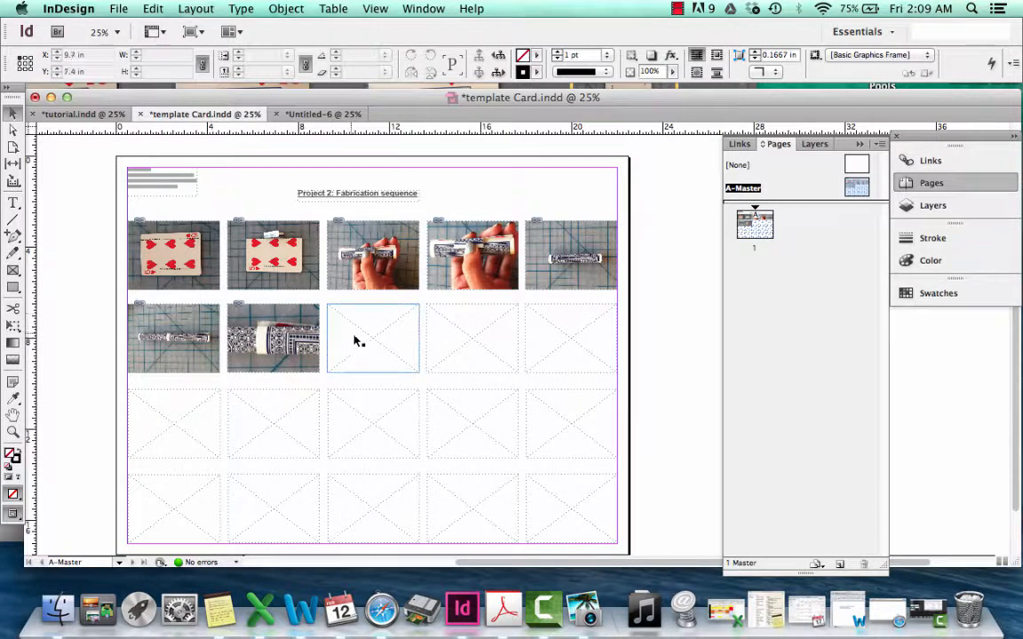